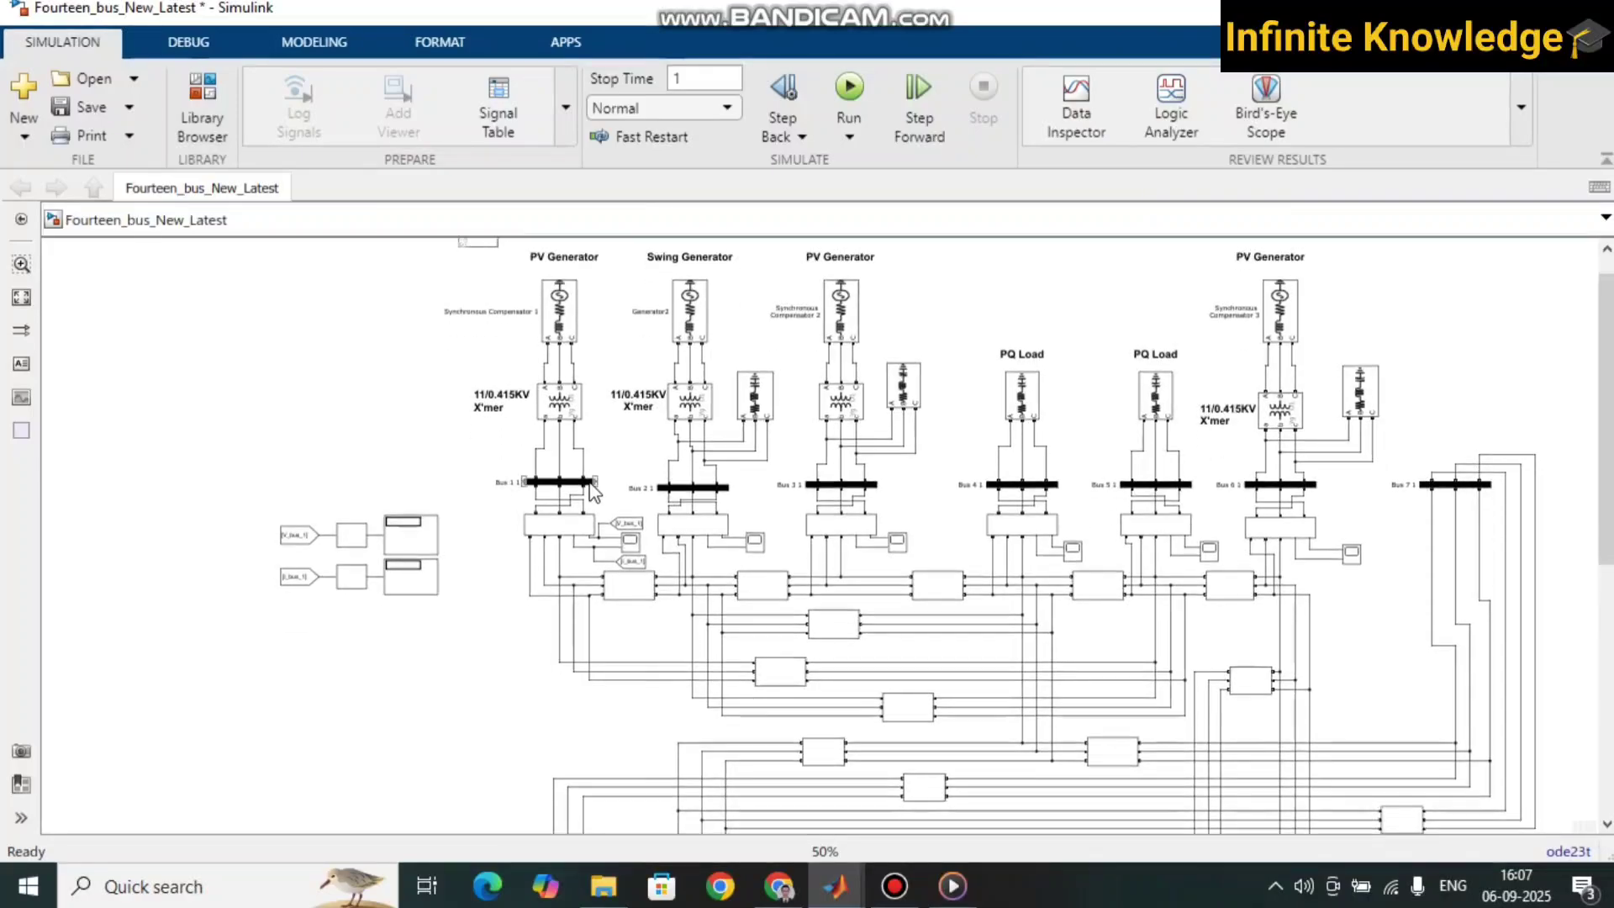
# - Inspect the Bus 3 busbar, the PV Generator label and the first 11/0.415KV transformer with its label
pyautogui.click(840, 485)
pyautogui.scroll(-10, 1364, 336)
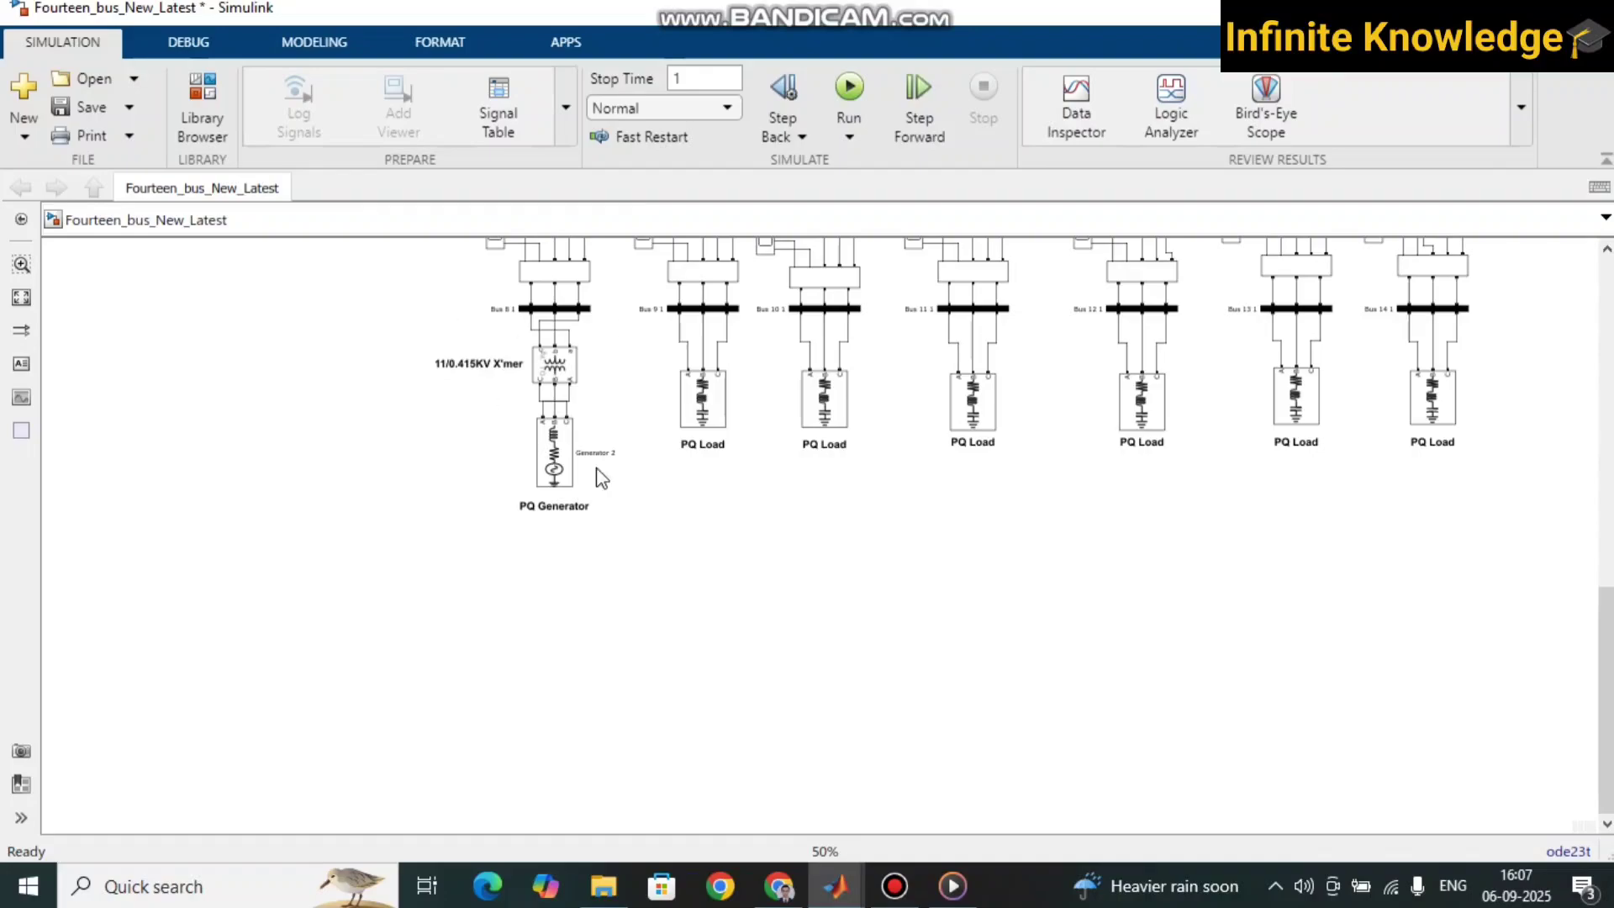
pyautogui.scroll(2, 855, 577)
pyautogui.scroll(7, 996, 422)
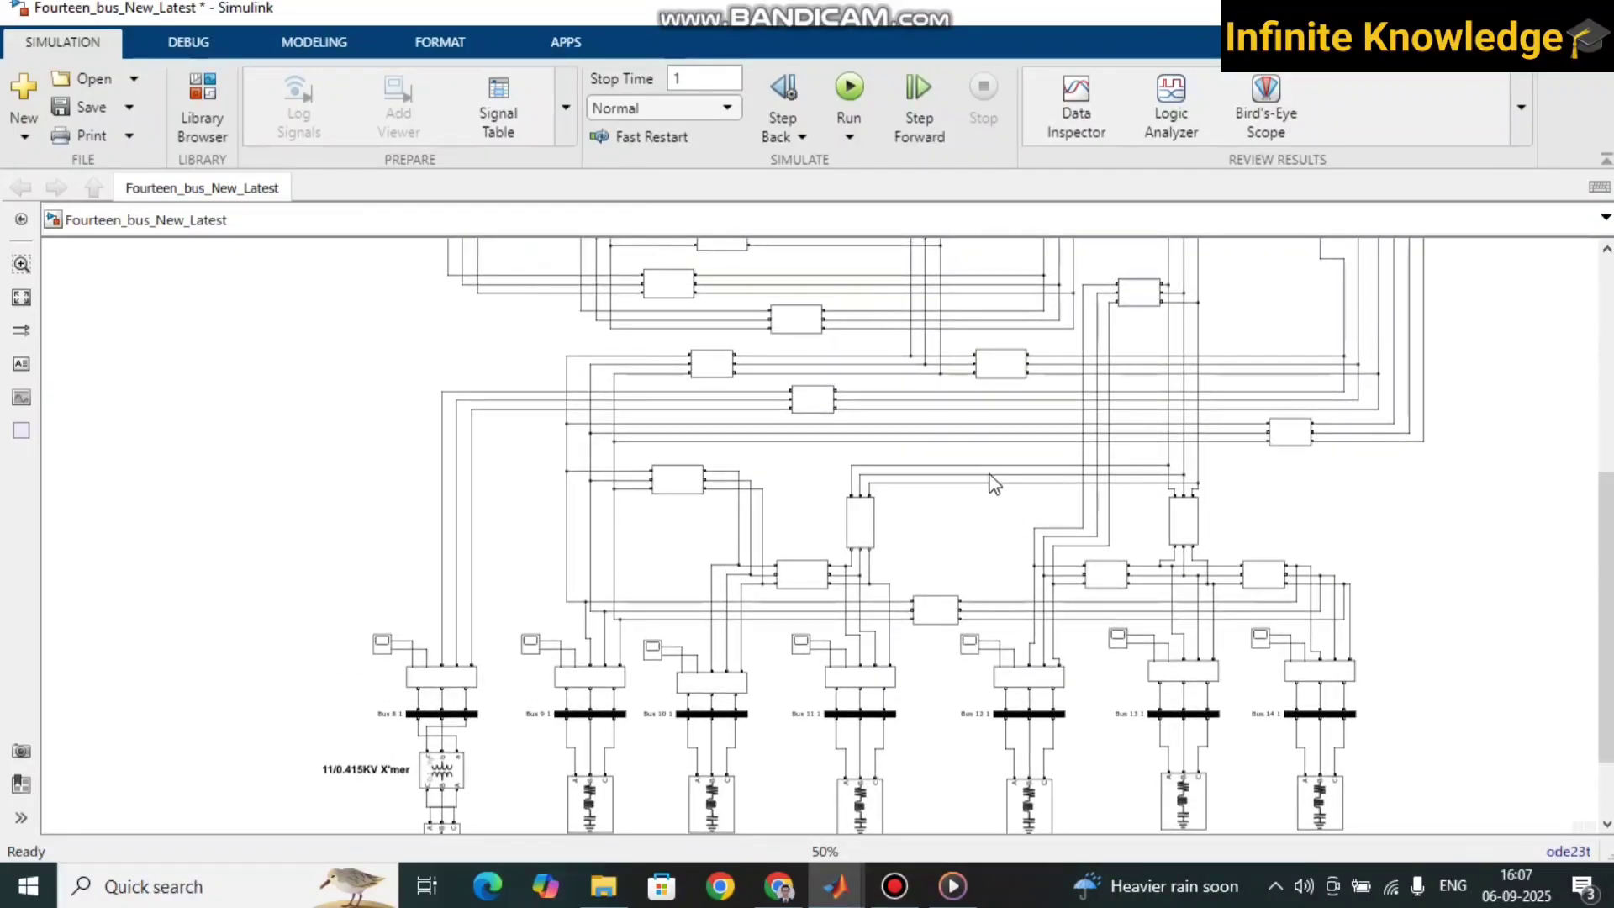
pyautogui.scroll(12, 990, 475)
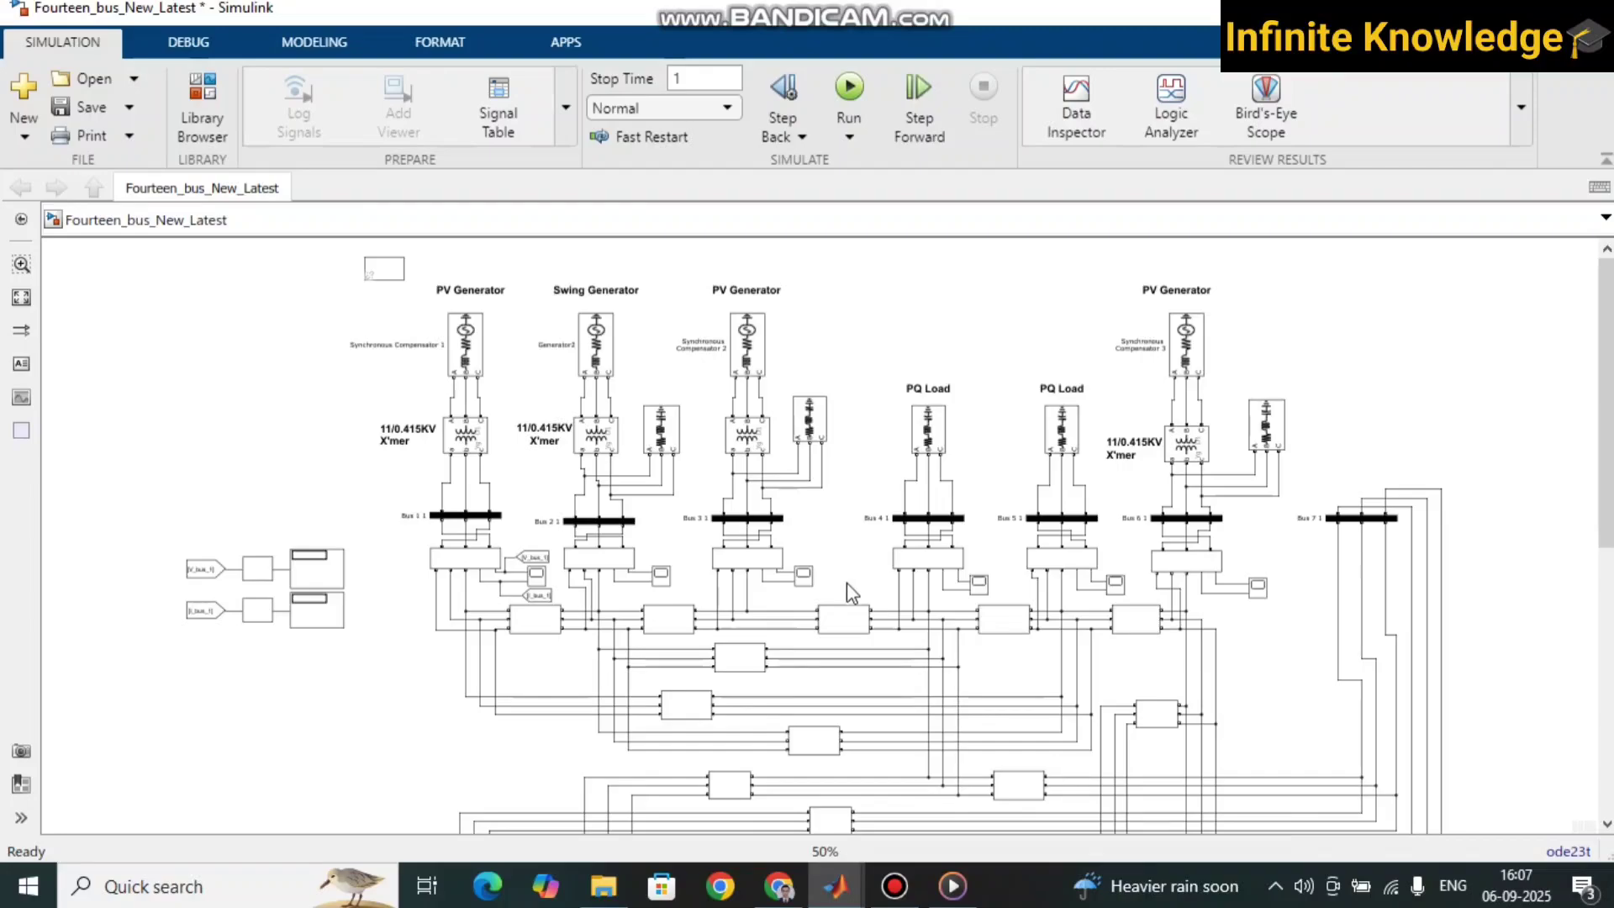
pyautogui.scroll(1, 608, 548)
pyautogui.click(484, 325)
pyautogui.scroll(2, 439, 411)
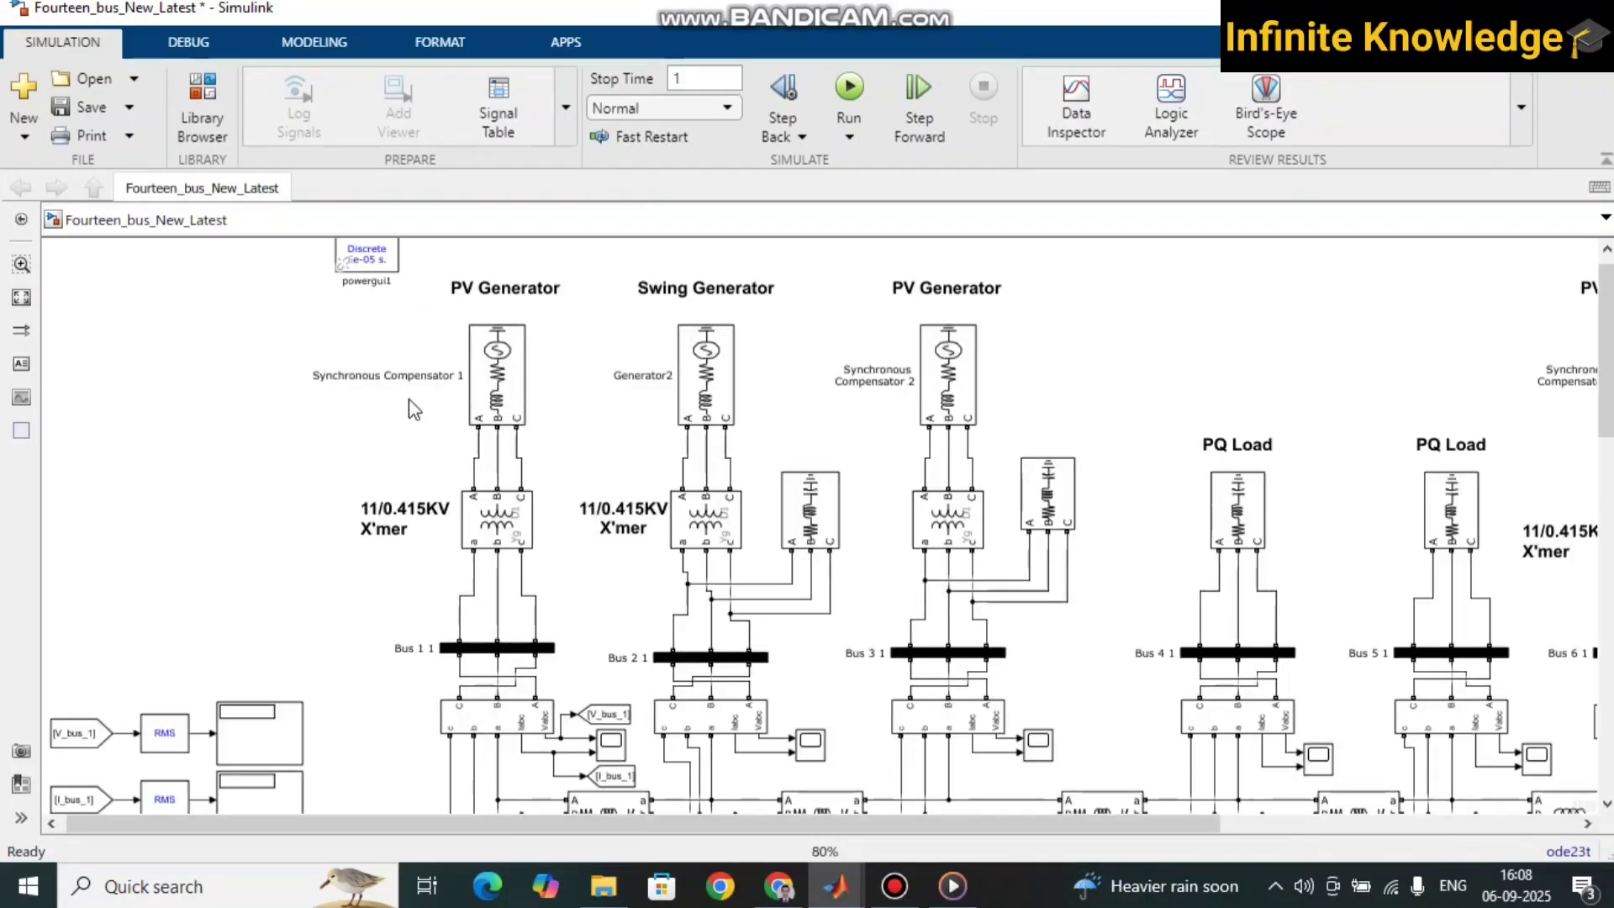
pyautogui.click(472, 500)
pyautogui.click(401, 522)
pyautogui.scroll(-3, 438, 448)
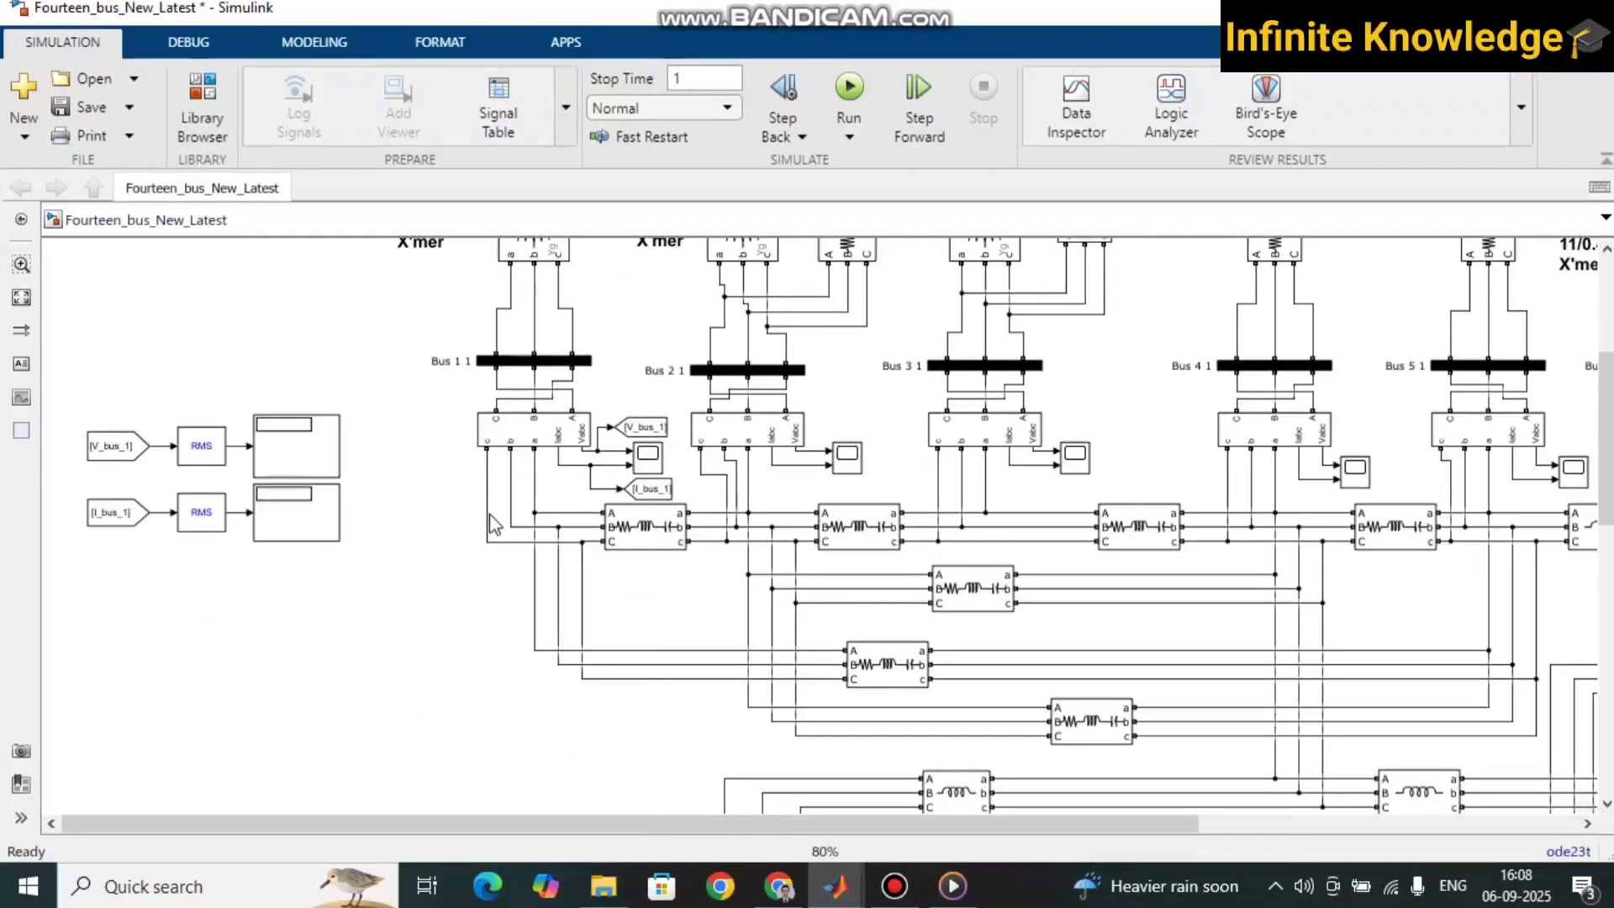
pyautogui.scroll(-2, 494, 518)
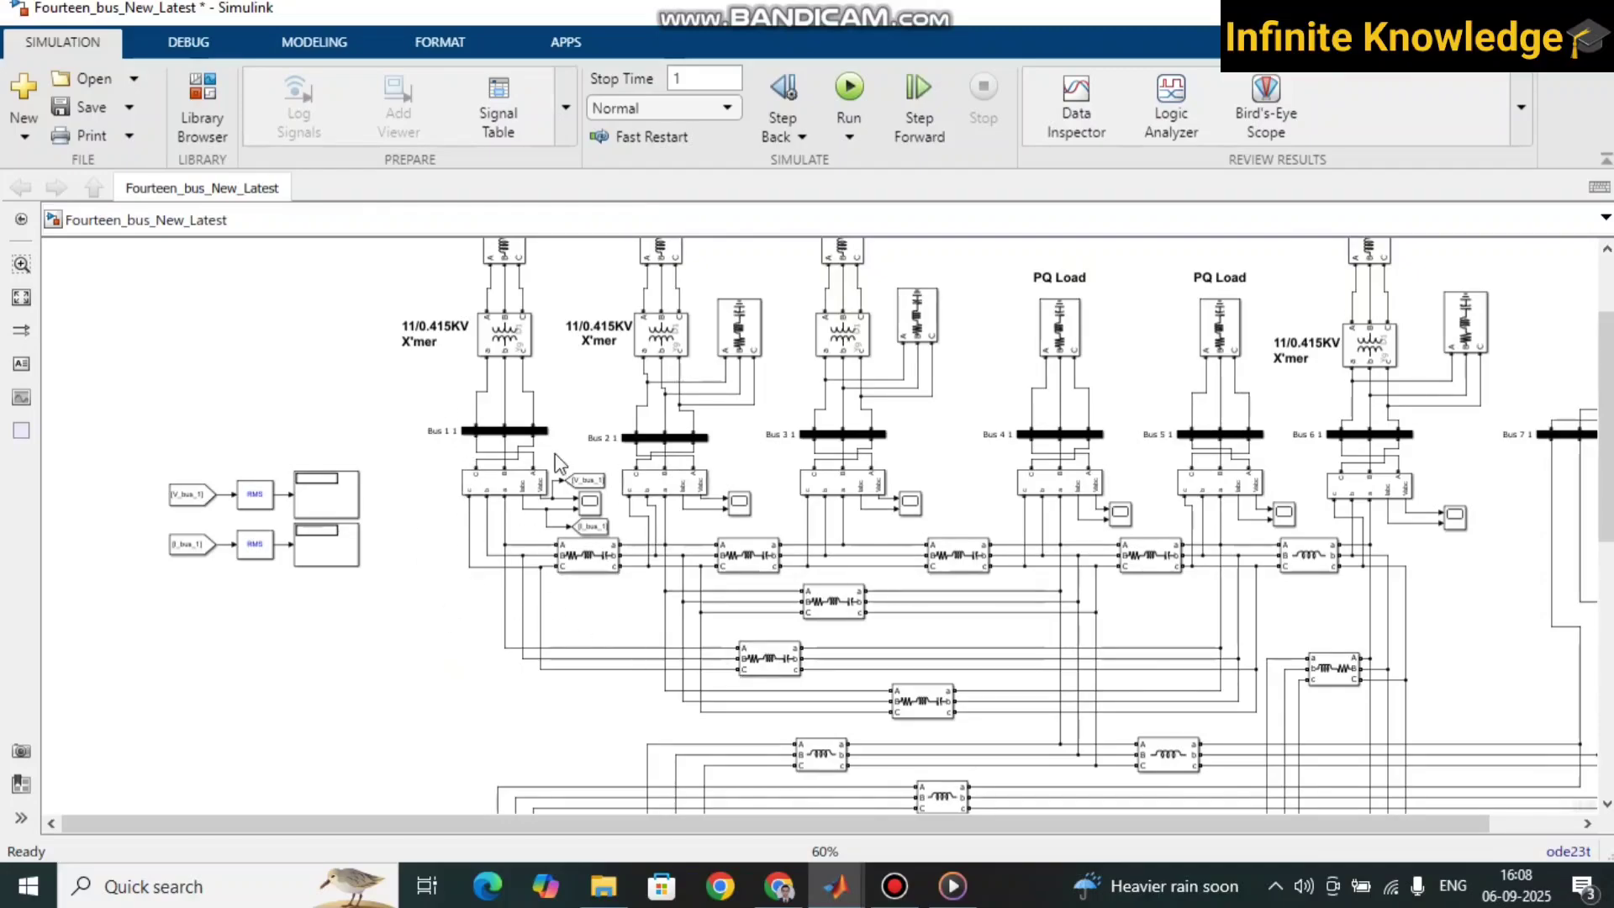
pyautogui.scroll(-1, 611, 636)
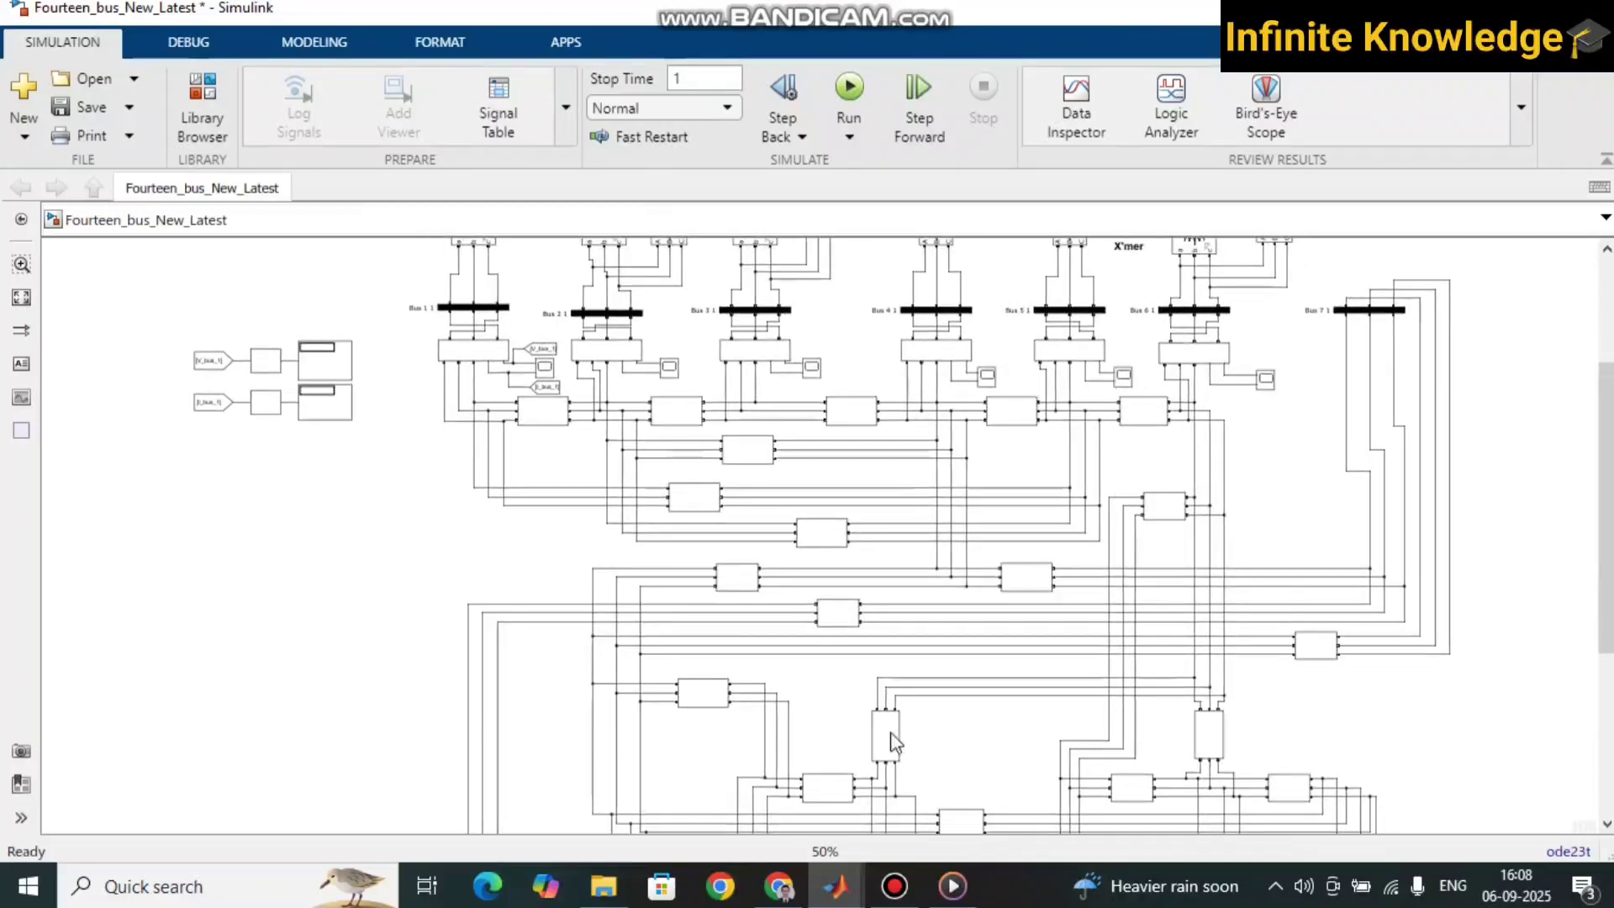
pyautogui.scroll(2, 1025, 542)
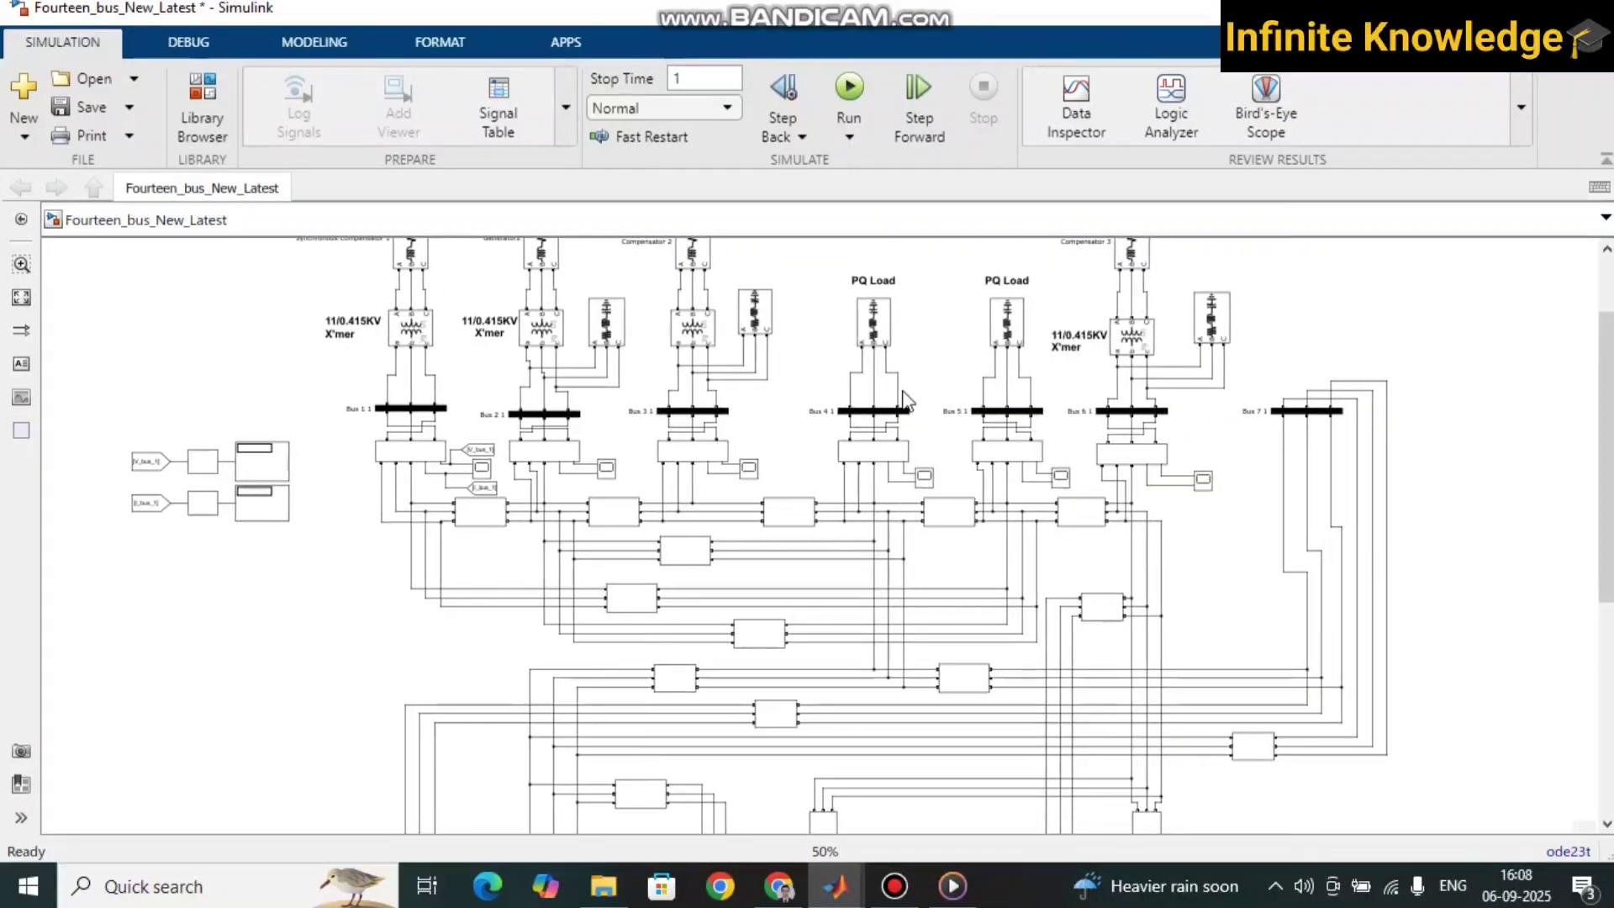
pyautogui.scroll(2, 975, 403)
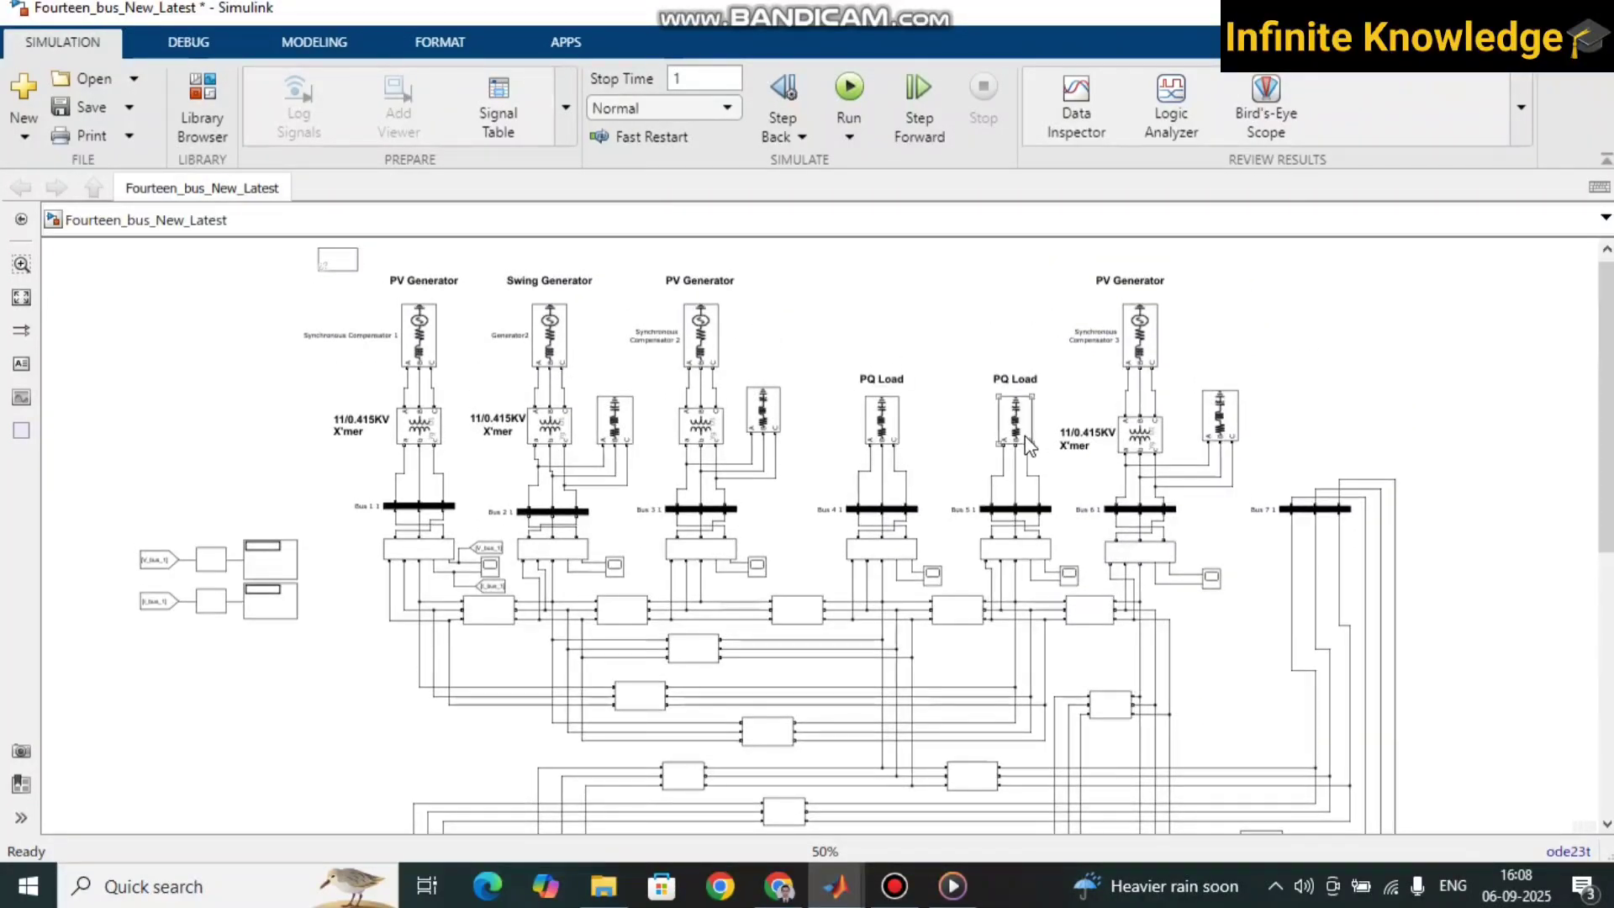
# - Check the Bus 4 PQ load's nominal voltage of 425 and close its settings unchanged
pyautogui.doubleClick(880, 420)
pyautogui.doubleClick(1265, 323)
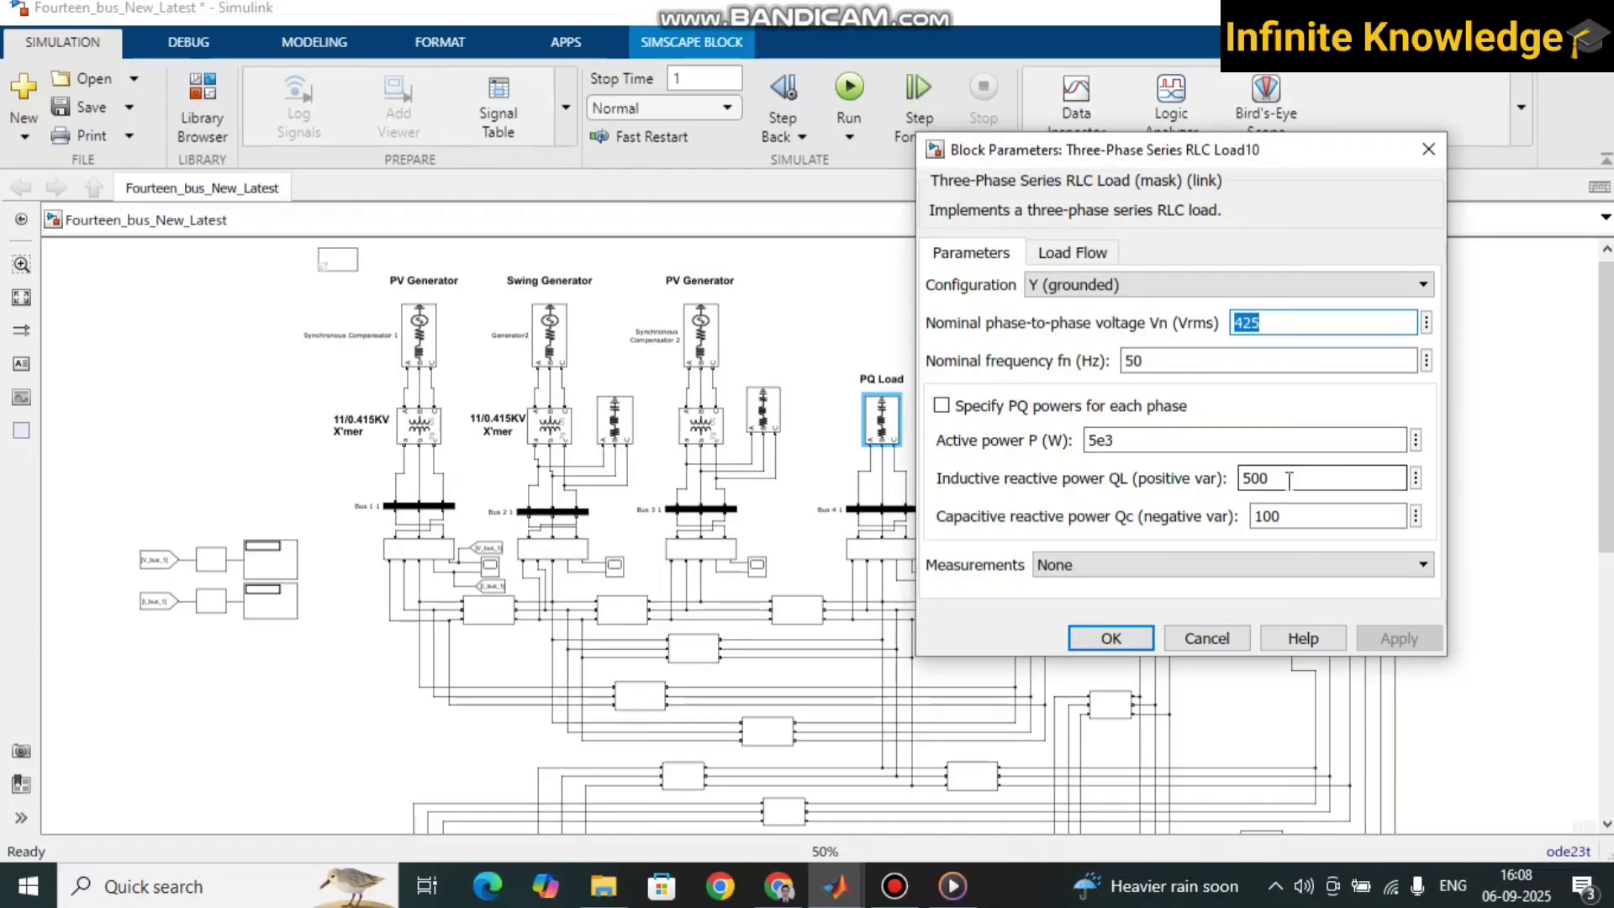
pyautogui.click(1230, 642)
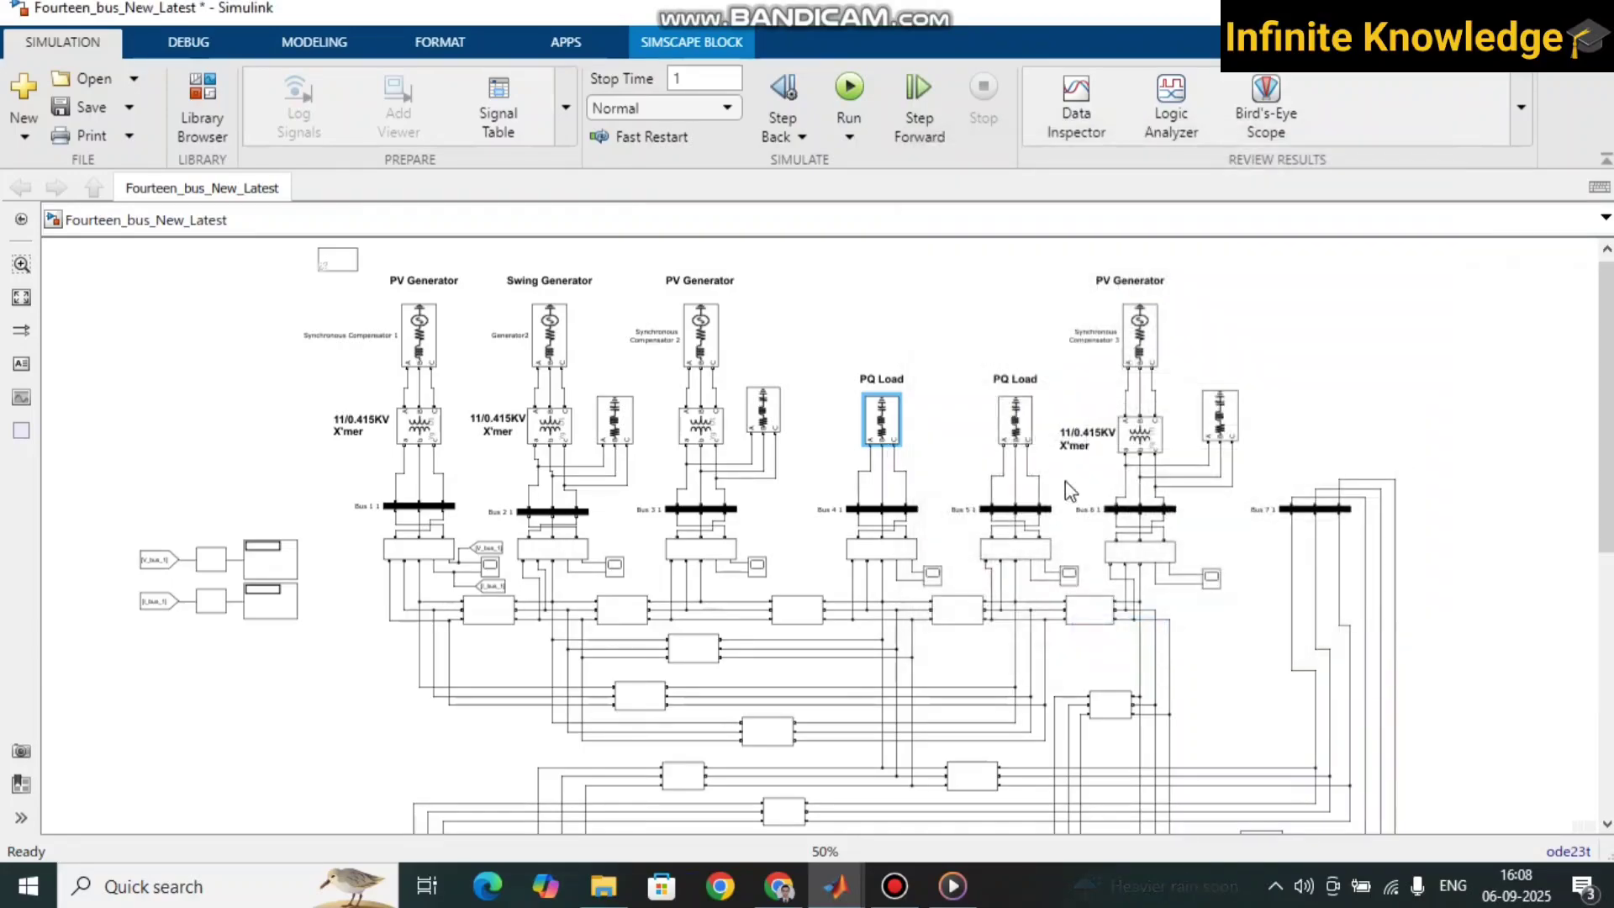
pyautogui.scroll(-3, 994, 487)
pyautogui.scroll(3, 948, 343)
pyautogui.hscroll(-2, 967, 369)
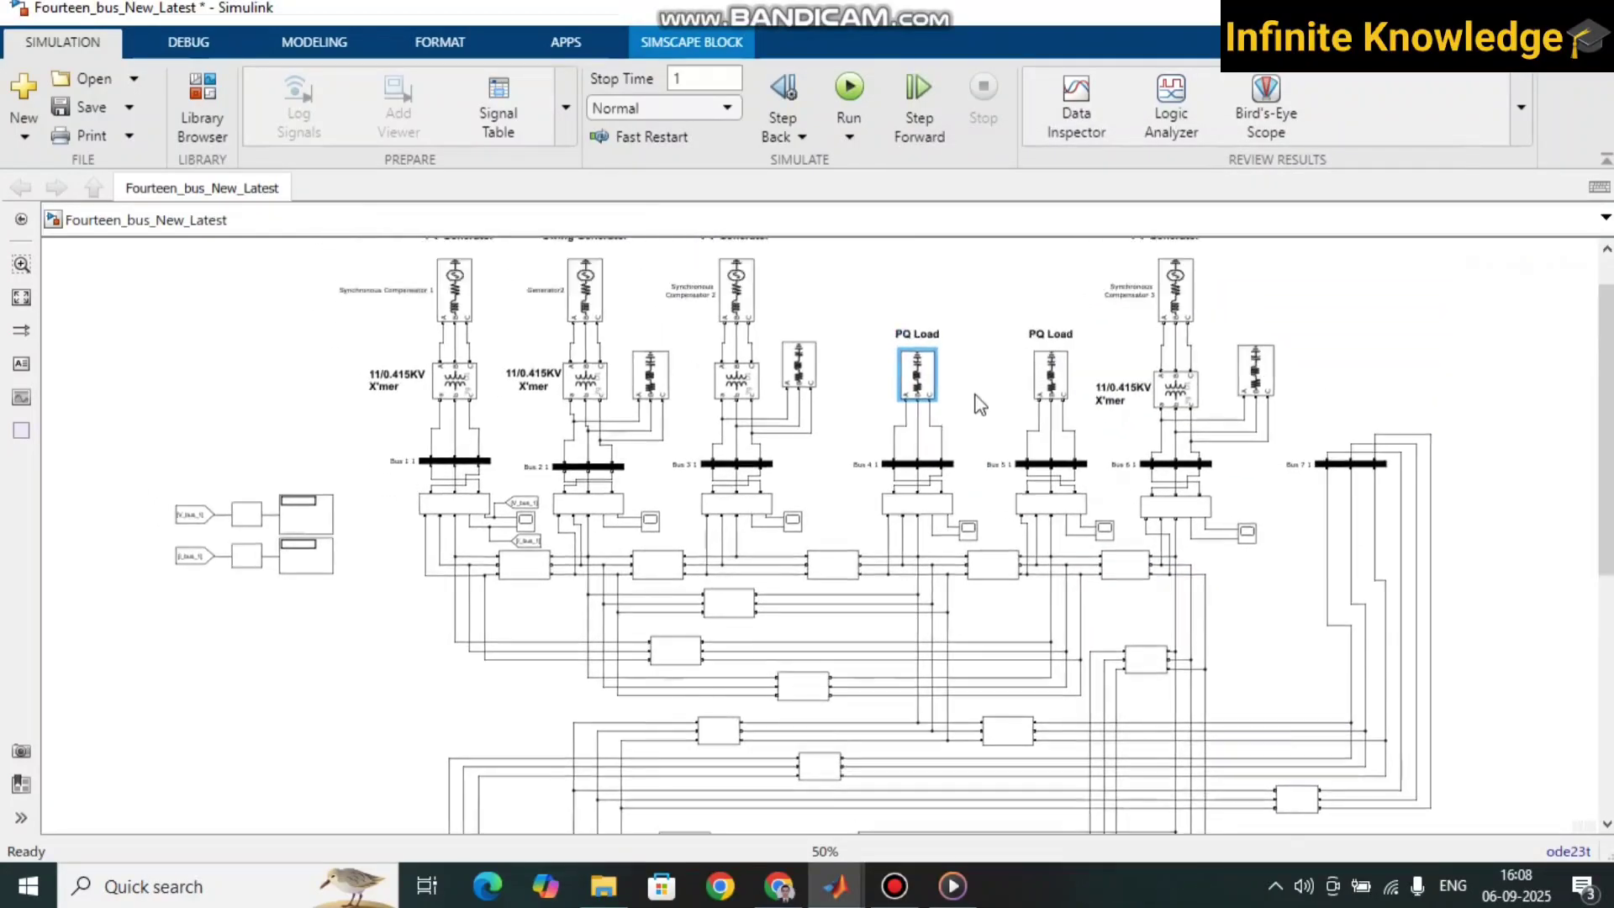
pyautogui.scroll(2, 992, 420)
pyautogui.hscroll(-2, 1000, 504)
pyautogui.scroll(-5, 1006, 600)
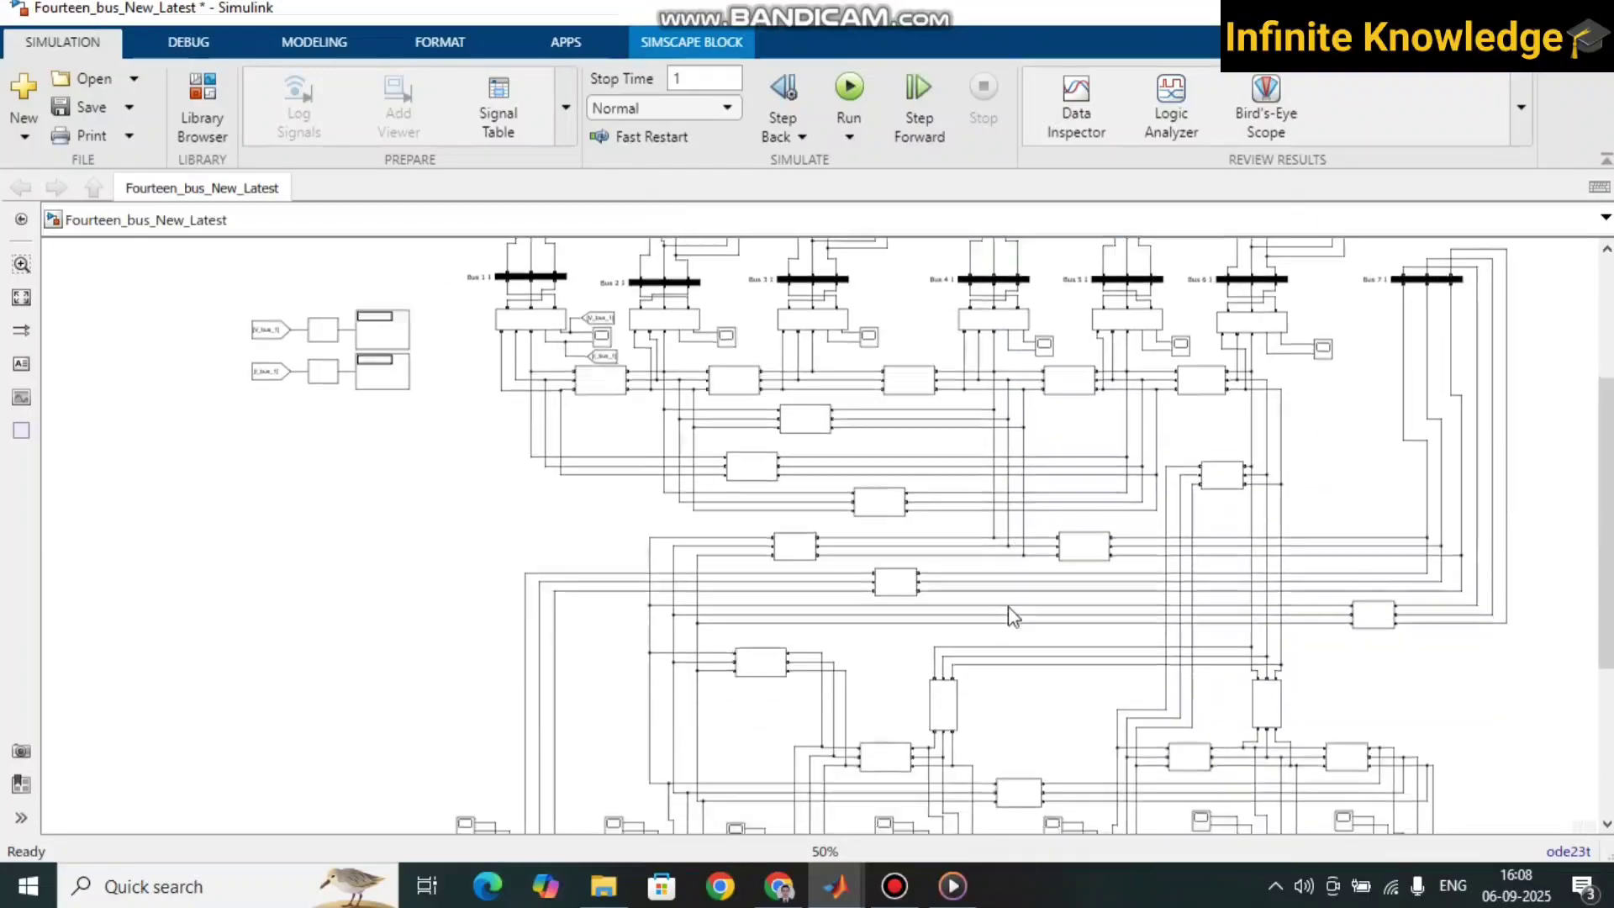
pyautogui.scroll(3, 1065, 440)
pyautogui.scroll(-8, 1041, 451)
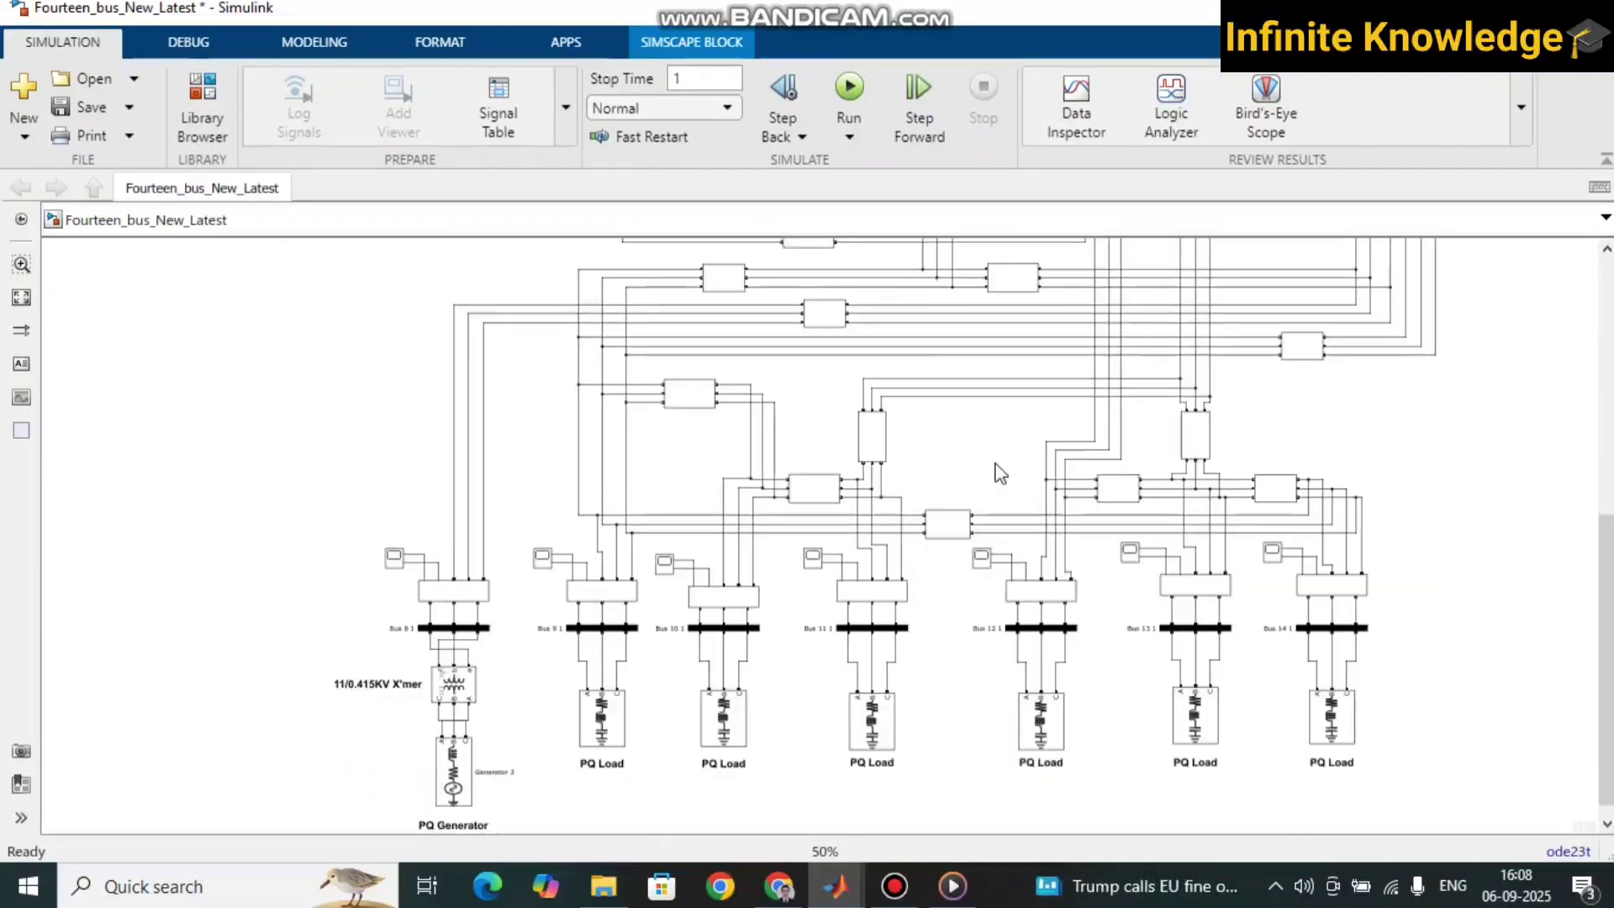
pyautogui.scroll(10, 639, 710)
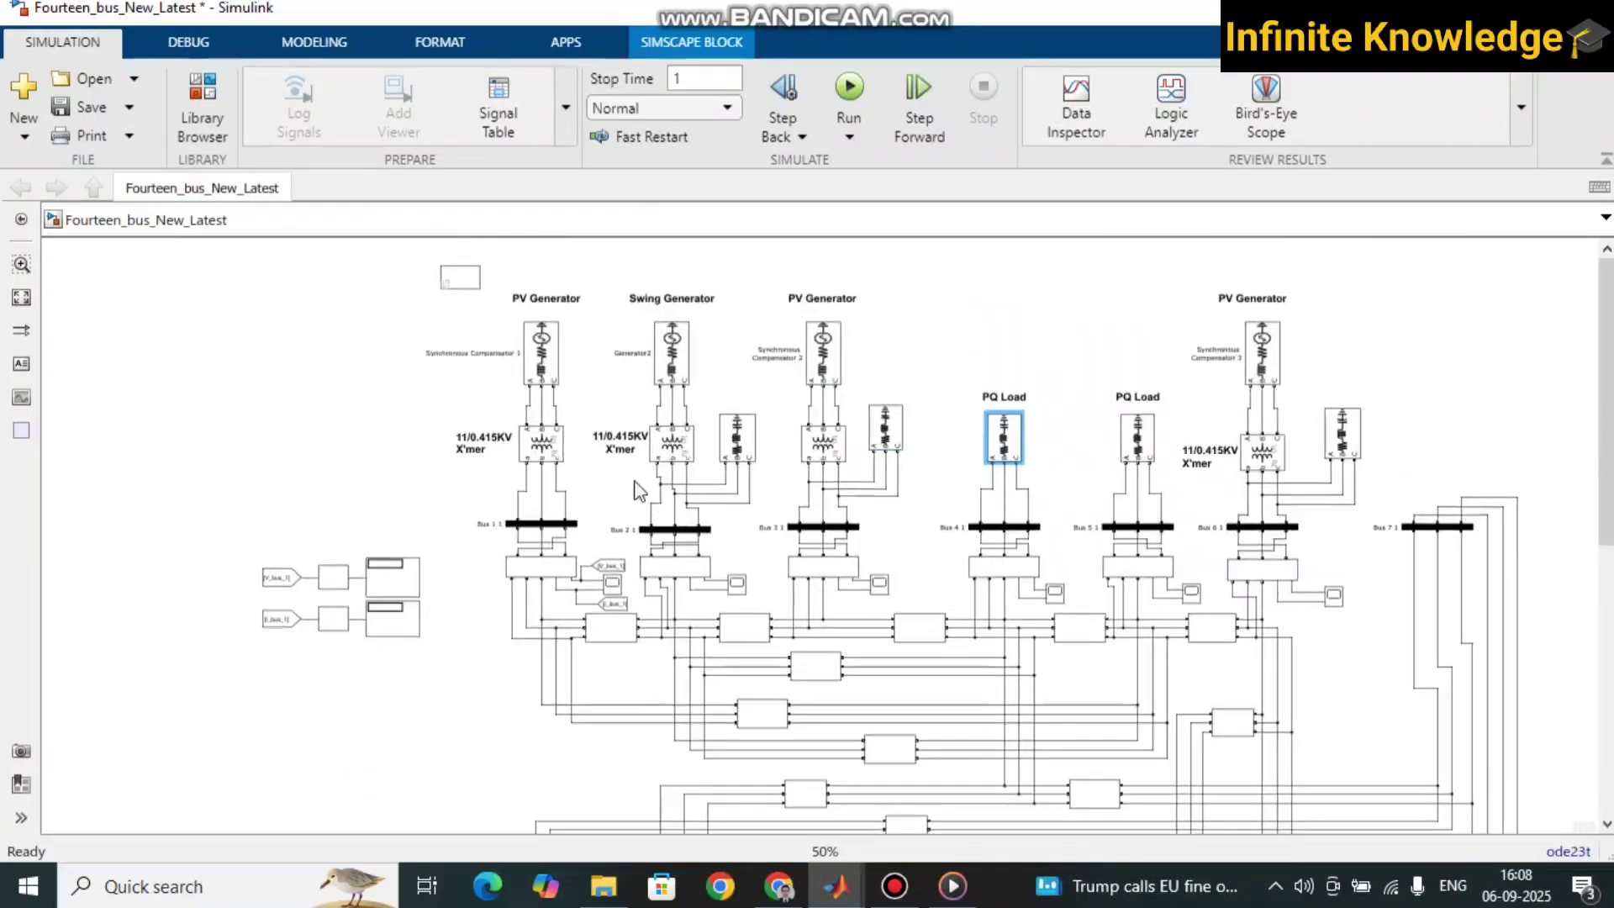
pyautogui.scroll(3, 627, 432)
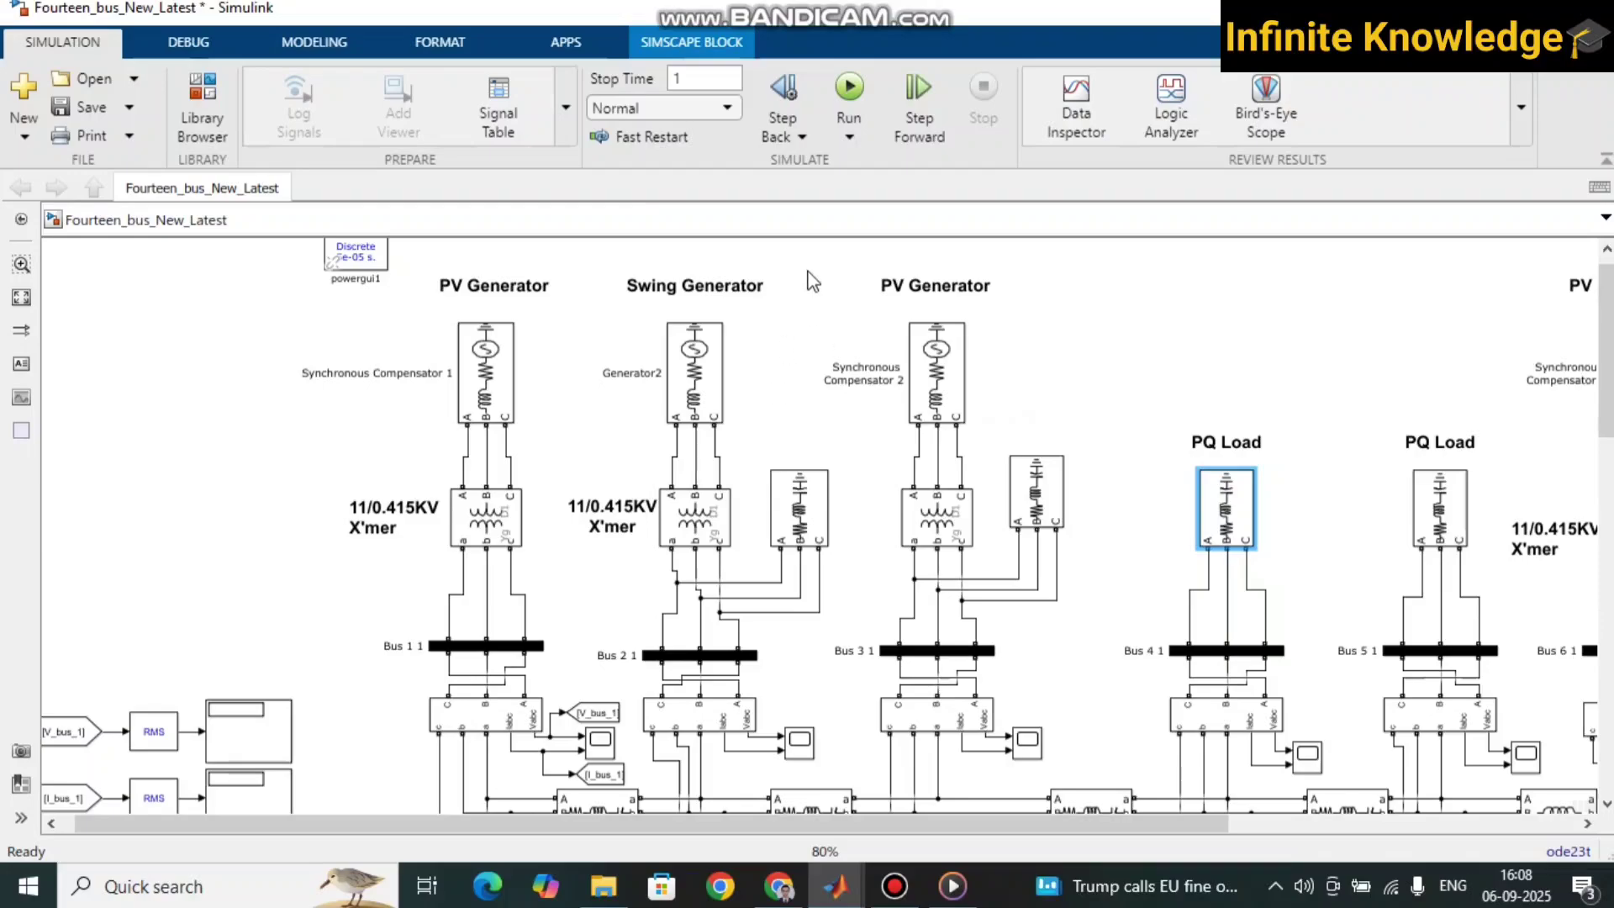
# - Select the Swing Generator group with its transformer, label and capacitor, then clear the selection
pyautogui.moveTo(782, 260); pyautogui.dragTo(668, 556)
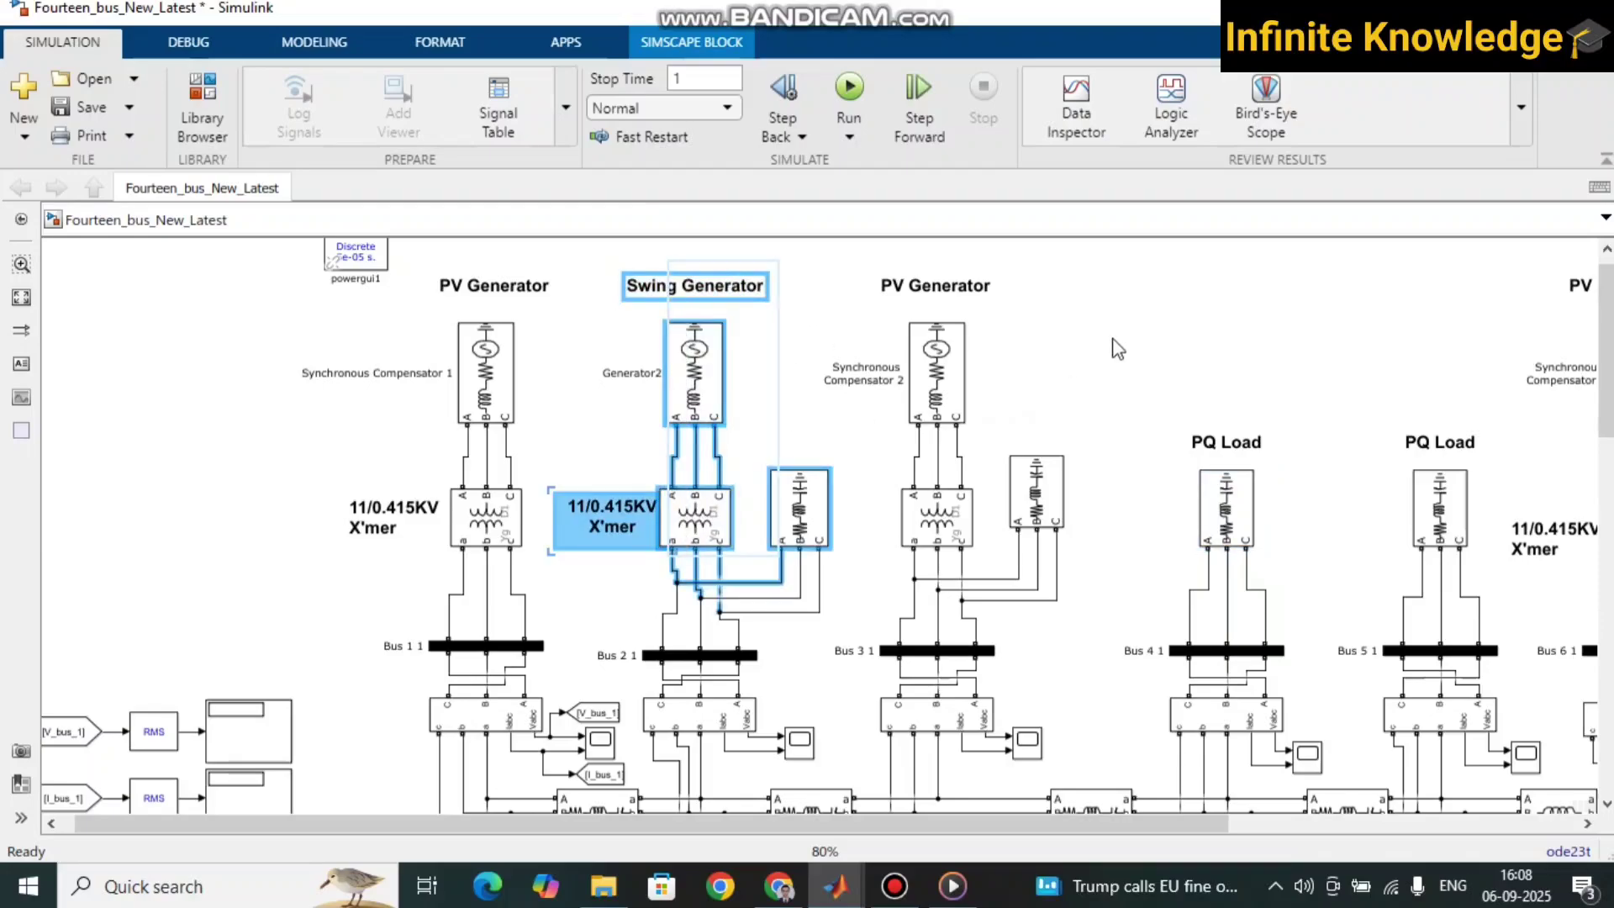
pyautogui.scroll(-3, 1152, 454)
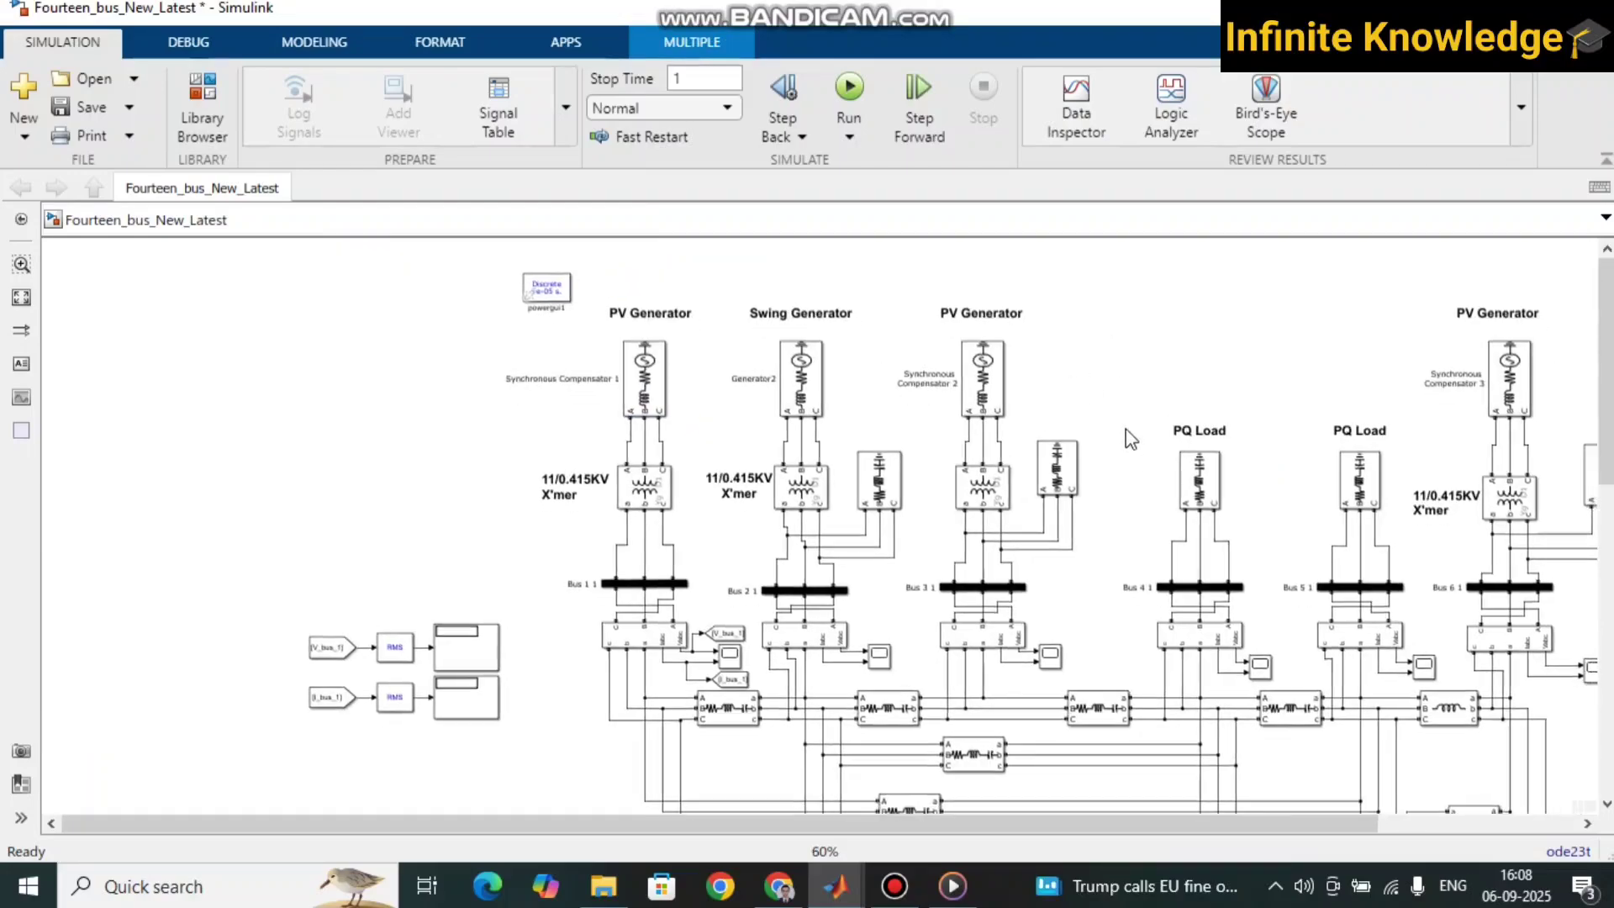
pyautogui.click(895, 431)
pyautogui.click(874, 507)
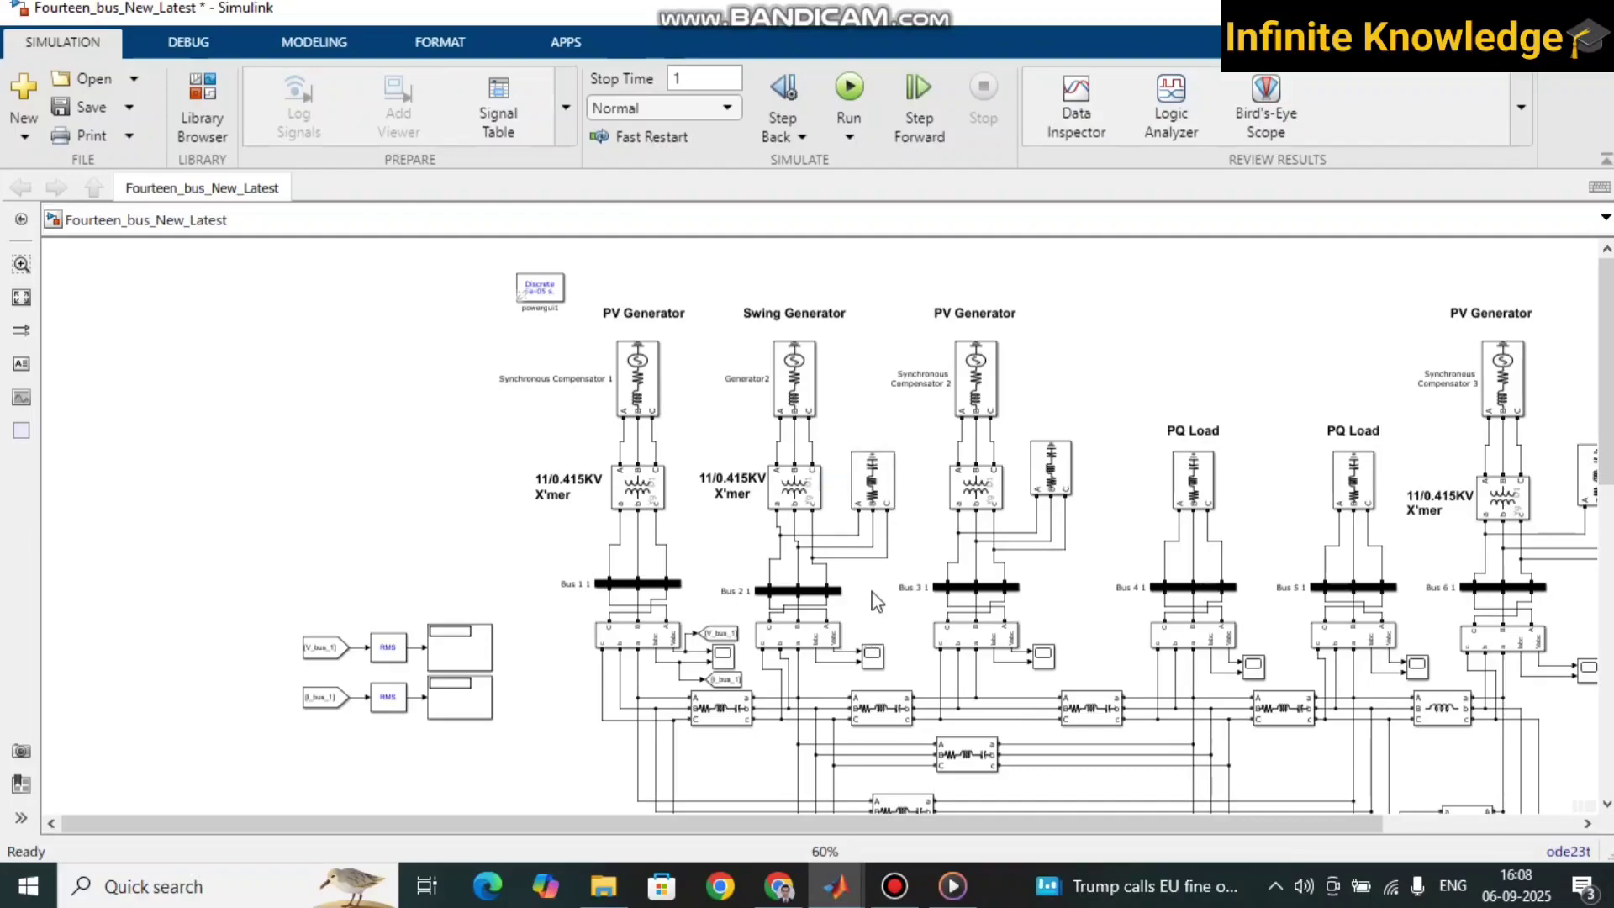
pyautogui.scroll(-1, 1204, 339)
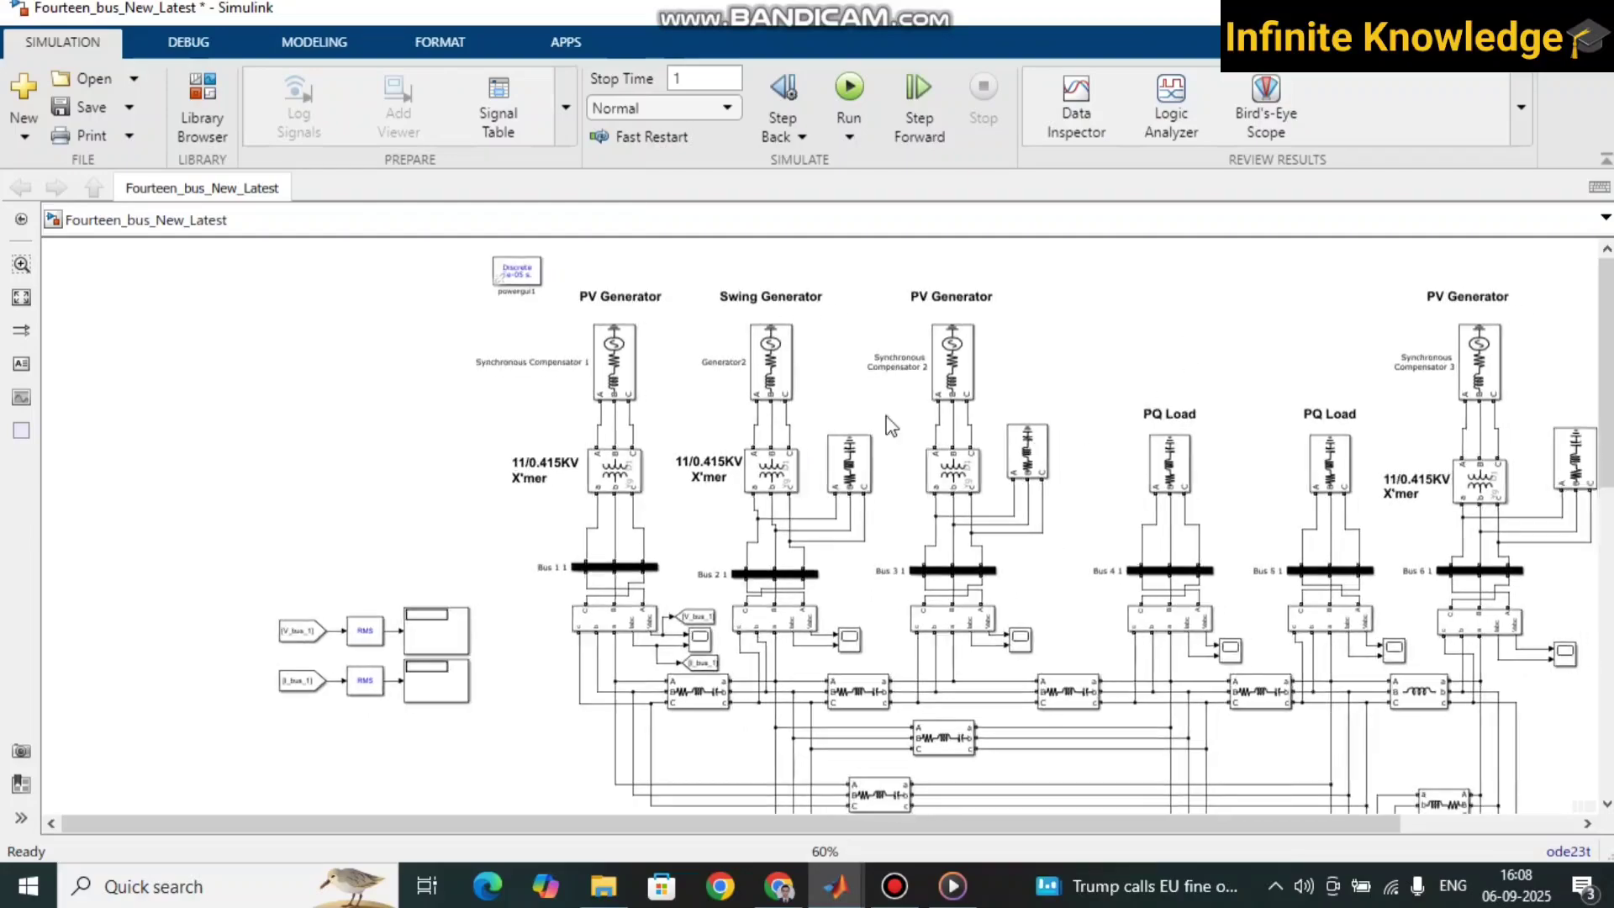
pyautogui.moveTo(737, 256); pyautogui.dragTo(846, 522)
pyautogui.moveTo(687, 266); pyautogui.dragTo(875, 538)
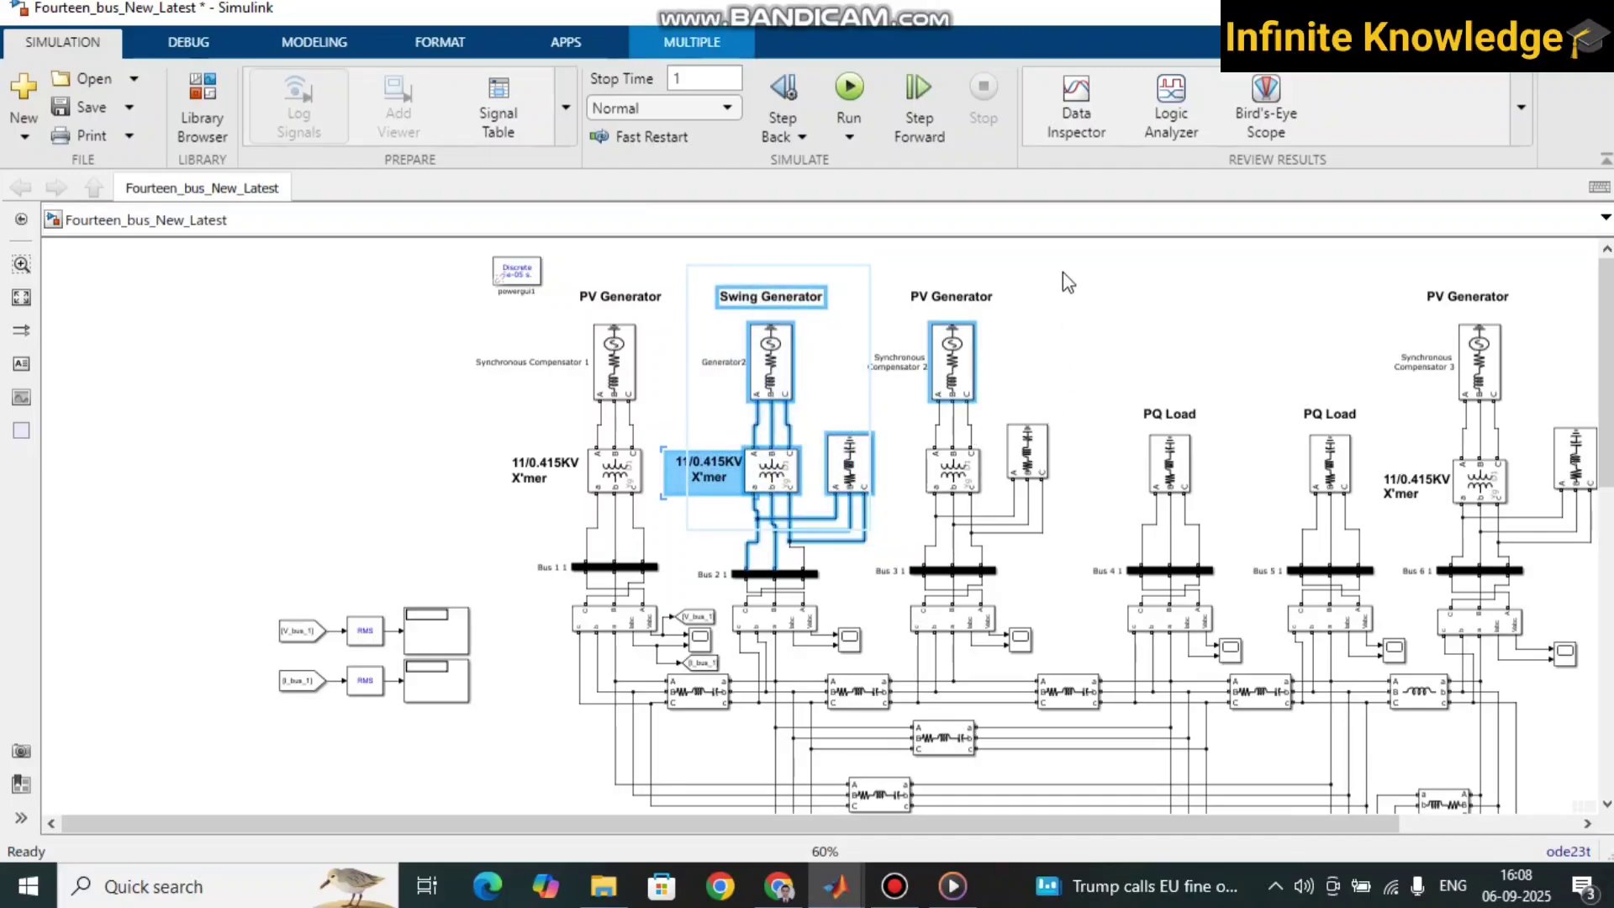
pyautogui.click(1068, 370)
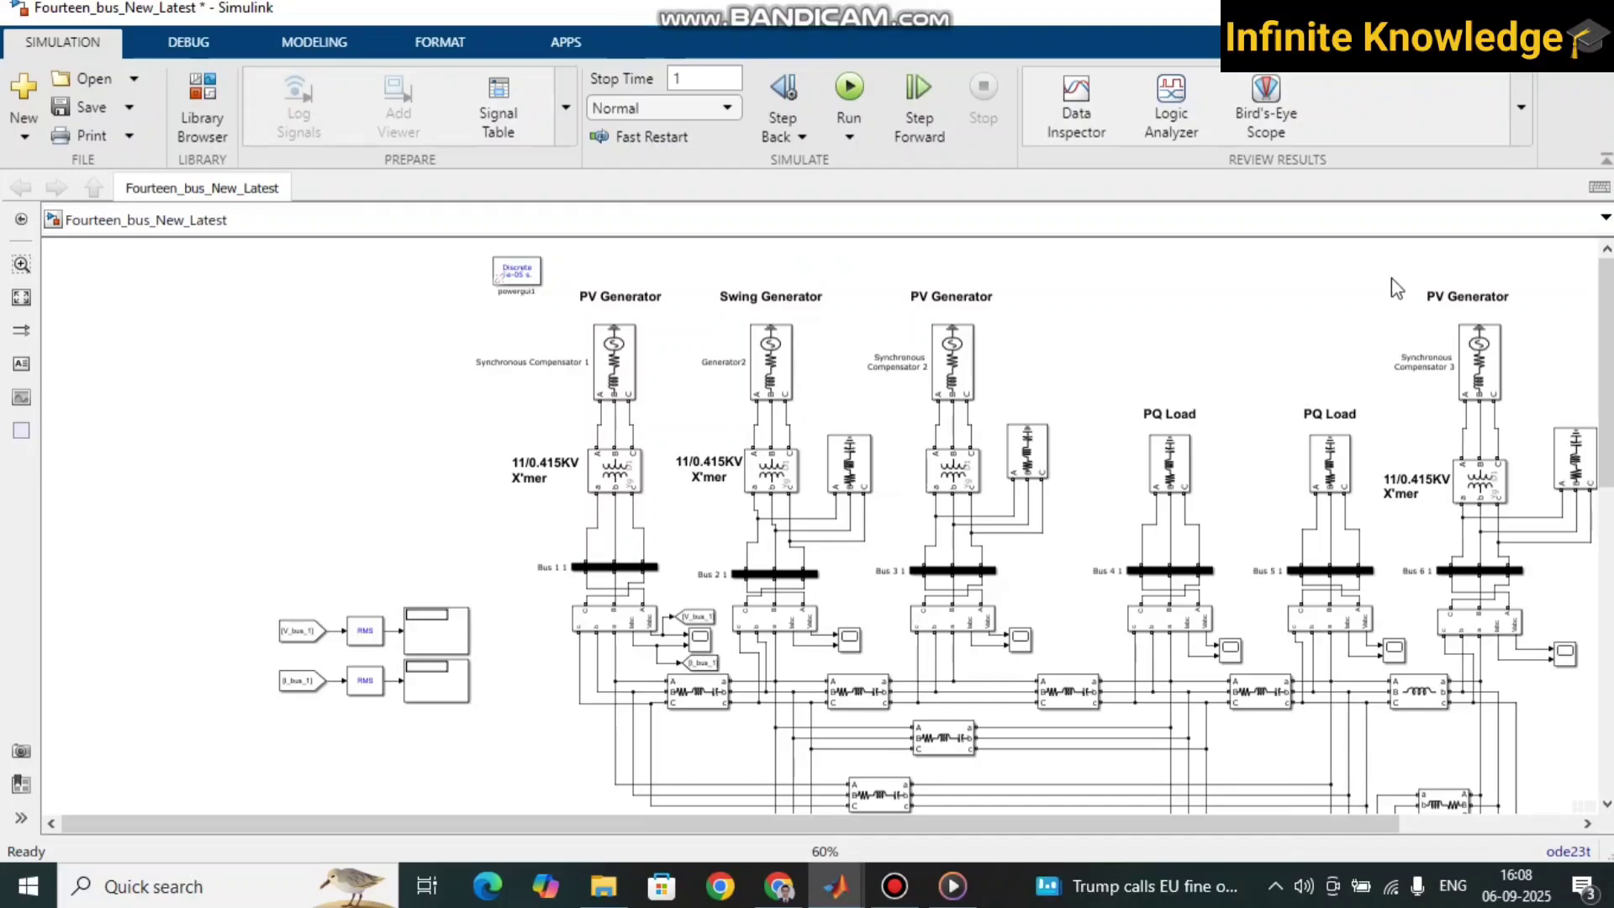
pyautogui.moveTo(845, 277); pyautogui.dragTo(752, 504)
pyautogui.click(1185, 359)
pyautogui.scroll(-2, 745, 551)
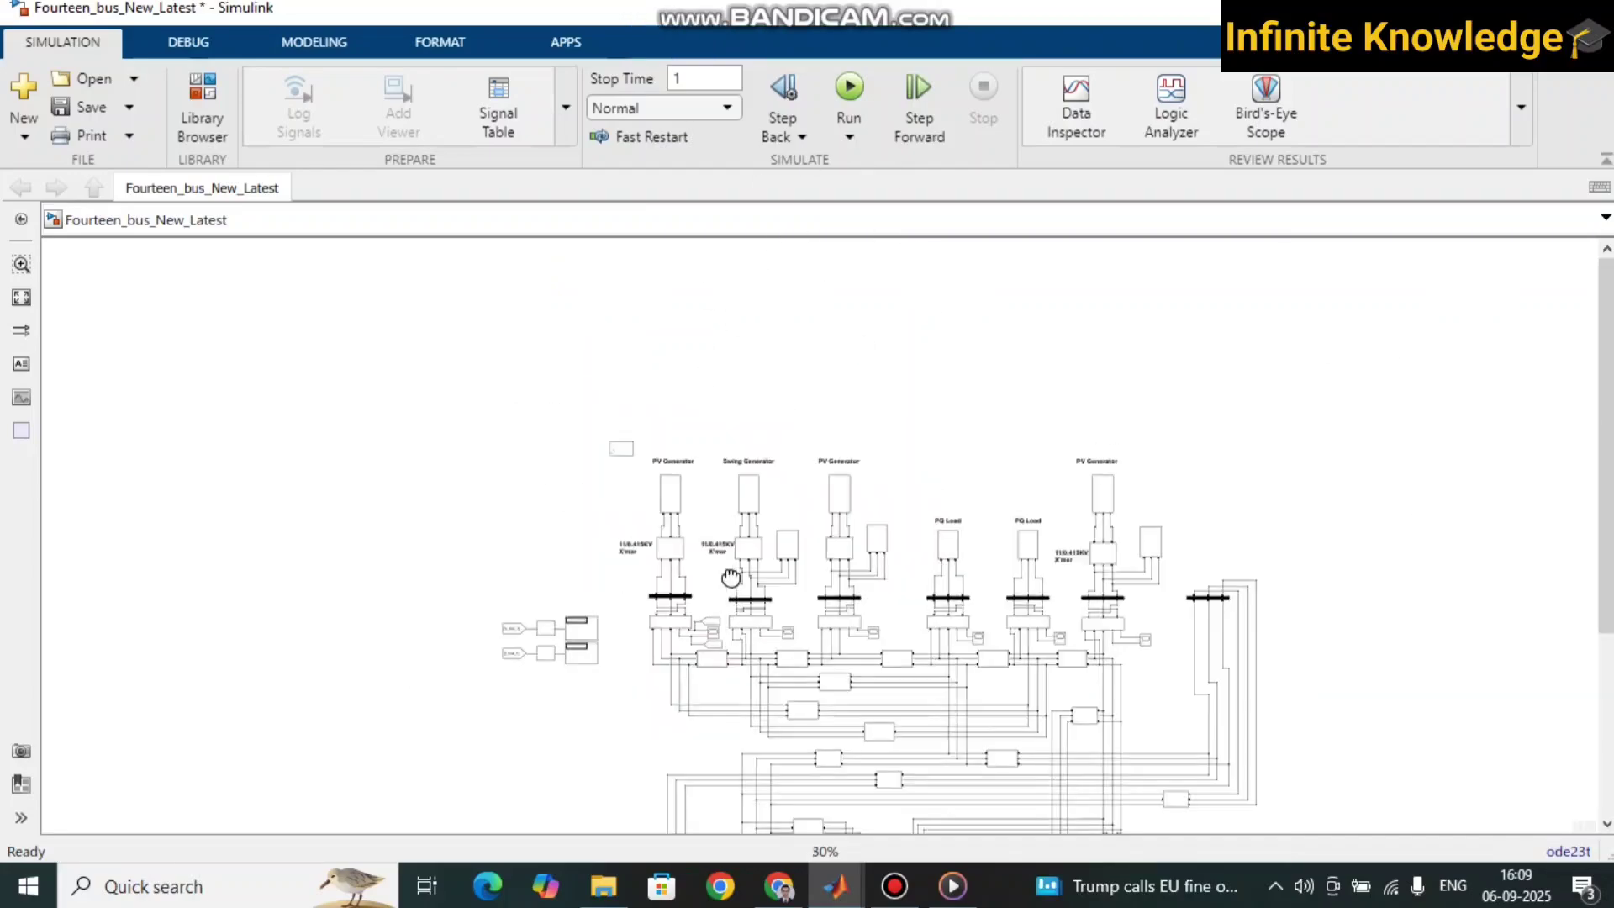
pyautogui.scroll(-5, 672, 588)
pyautogui.scroll(3, 574, 492)
# - Select the transformer and PQ Generator block together with its label
pyautogui.moveTo(591, 502); pyautogui.dragTo(891, 714)
pyautogui.click(950, 733)
pyautogui.click(777, 588)
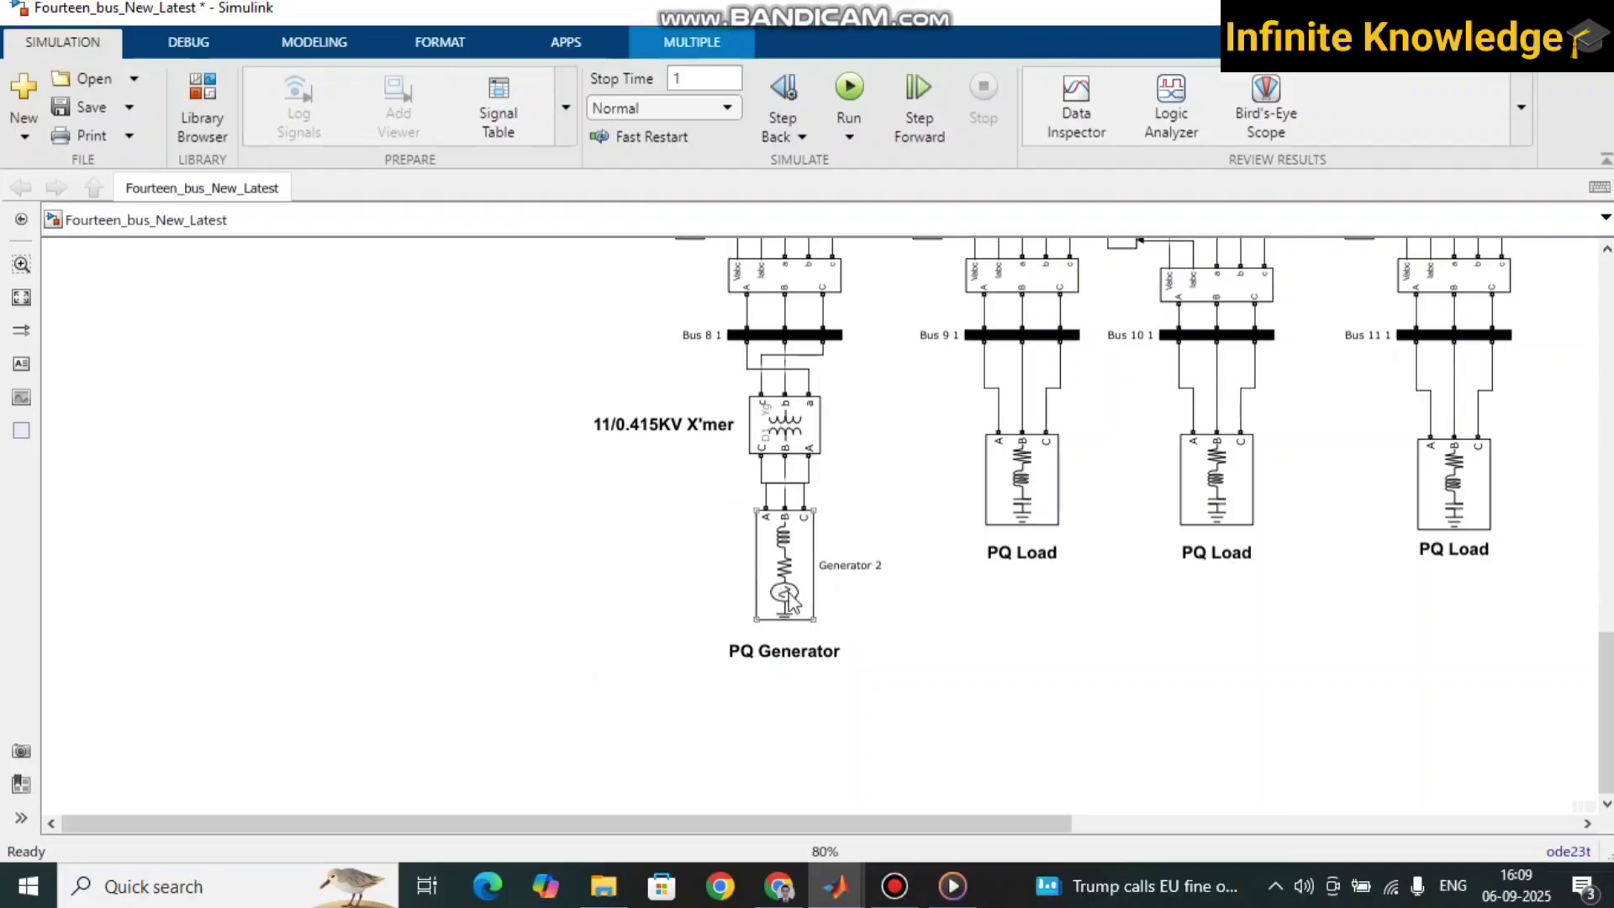
pyautogui.click(741, 715)
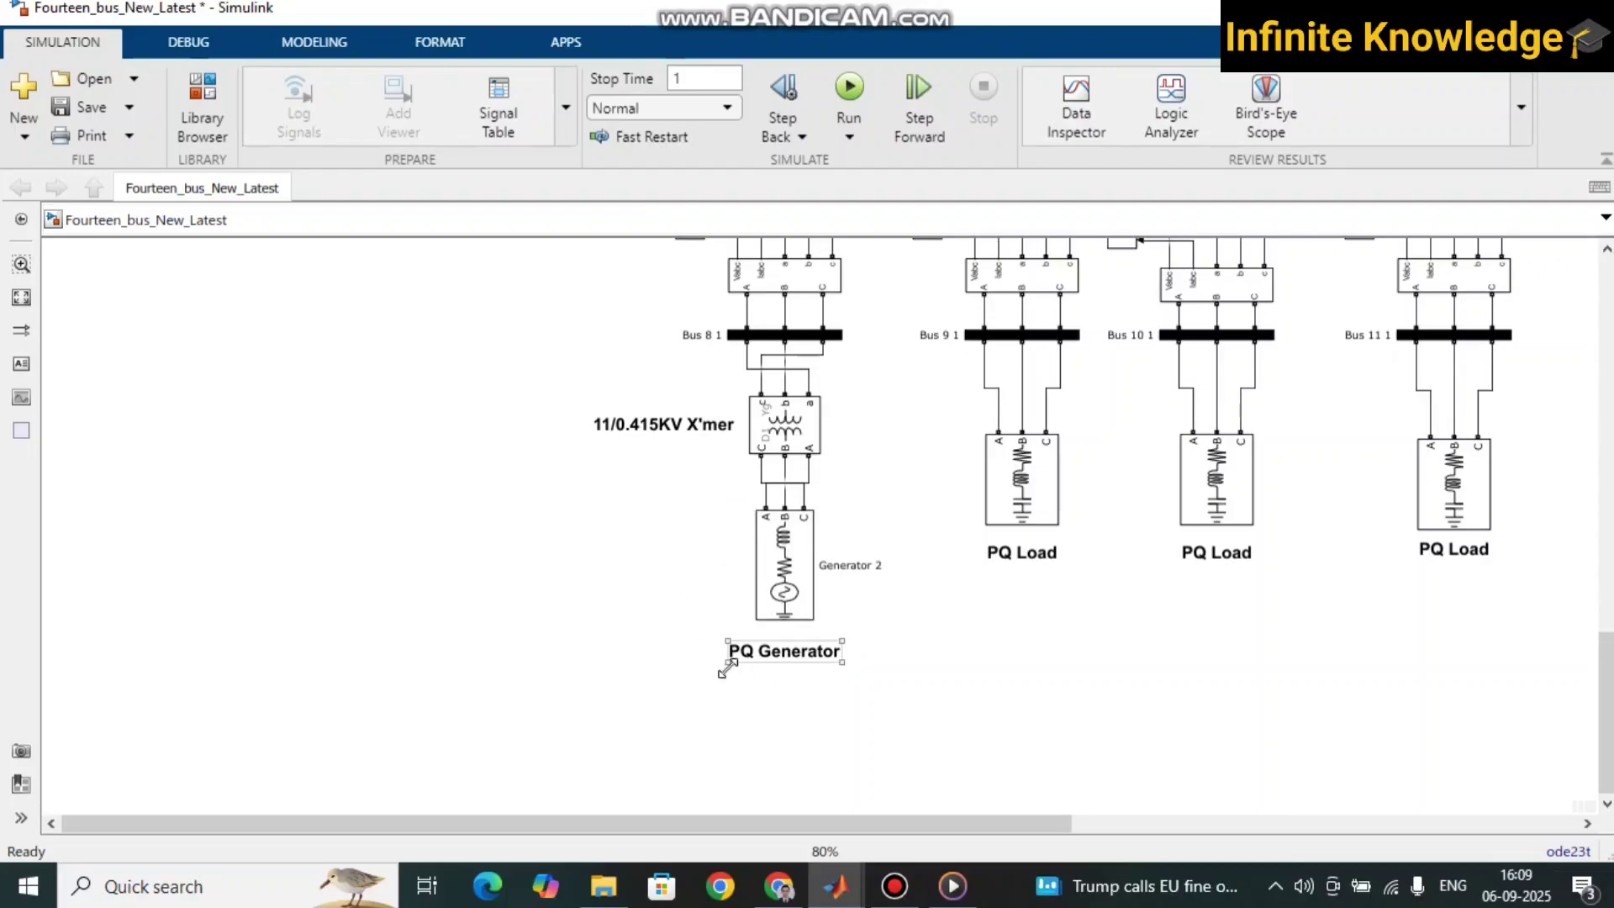
pyautogui.moveTo(692, 534); pyautogui.dragTo(881, 694)
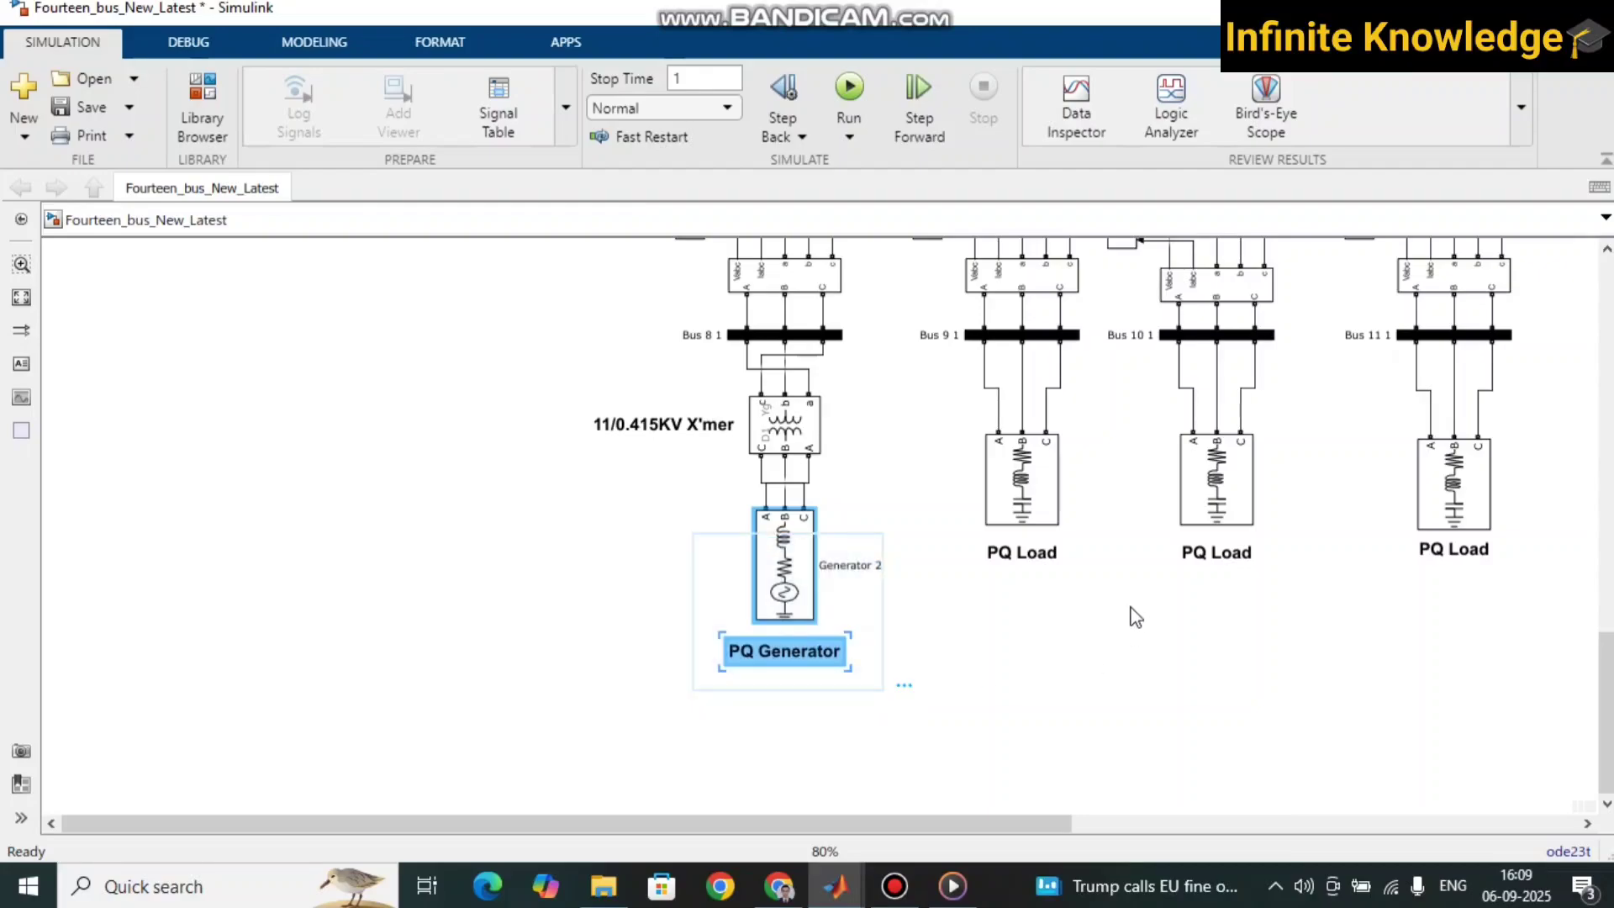
pyautogui.scroll(-2, 1030, 673)
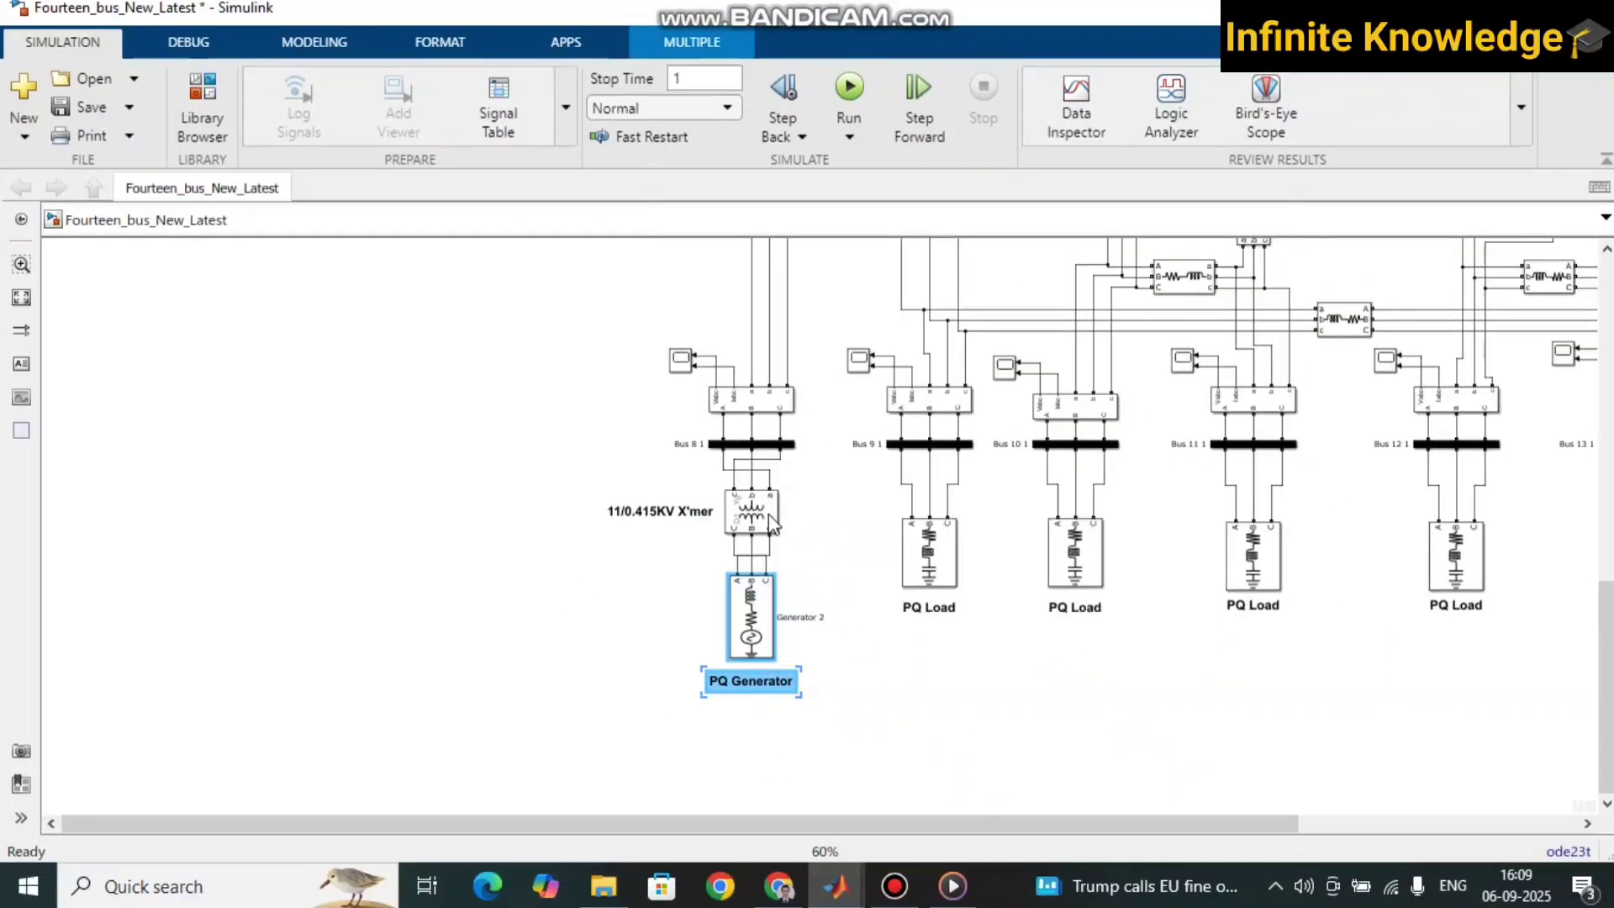
pyautogui.scroll(4, 818, 446)
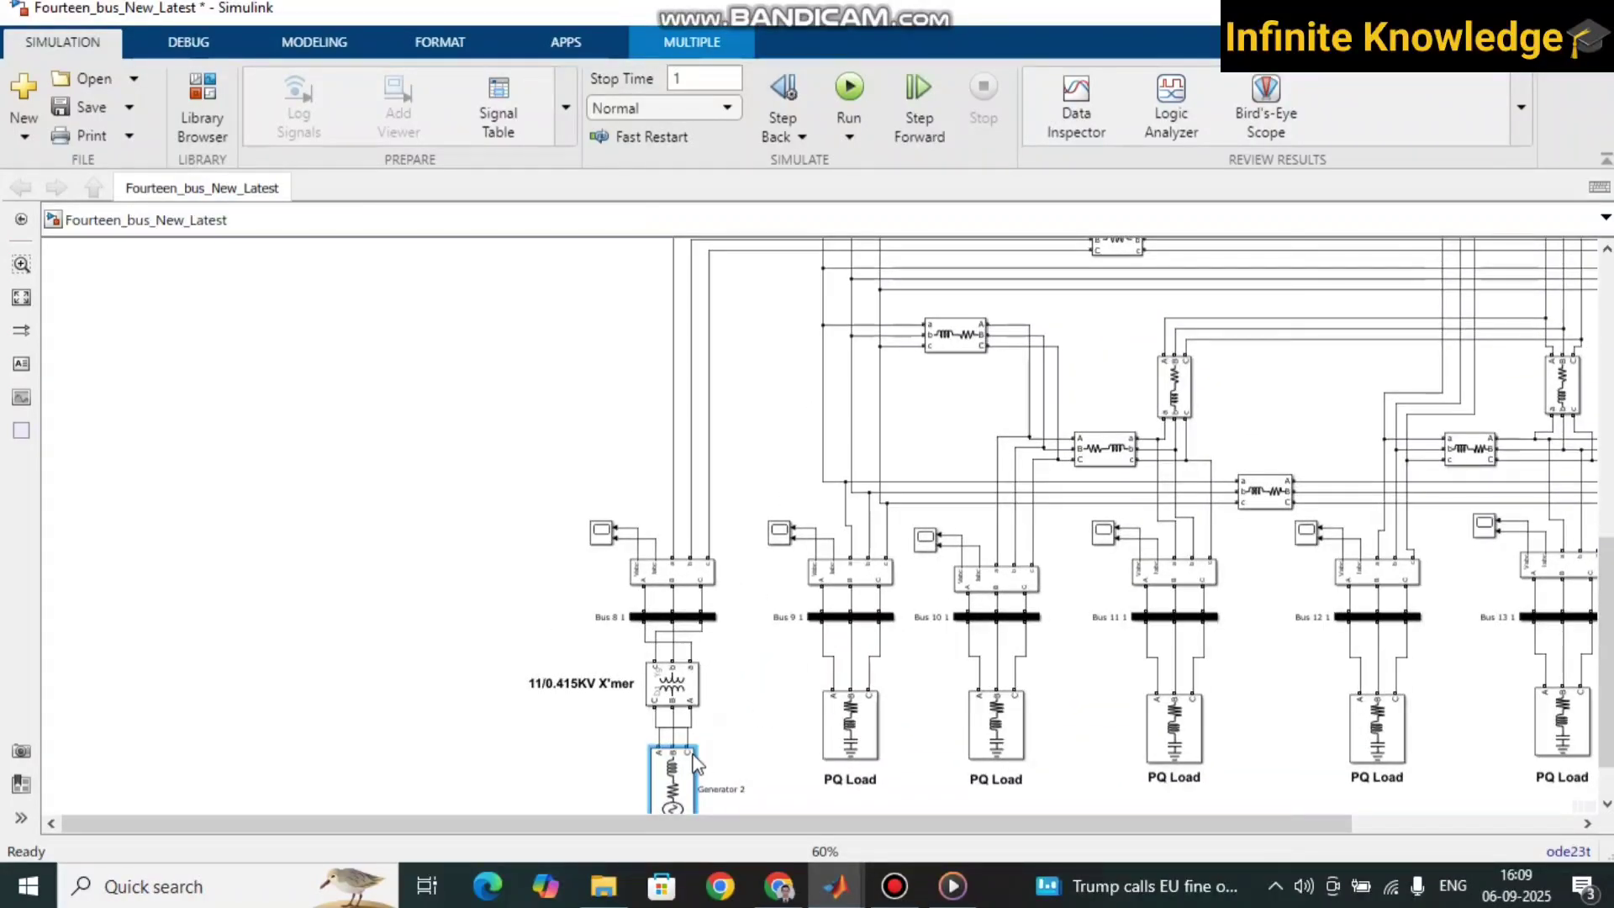
pyautogui.scroll(-1, 843, 410)
pyautogui.scroll(10, 915, 565)
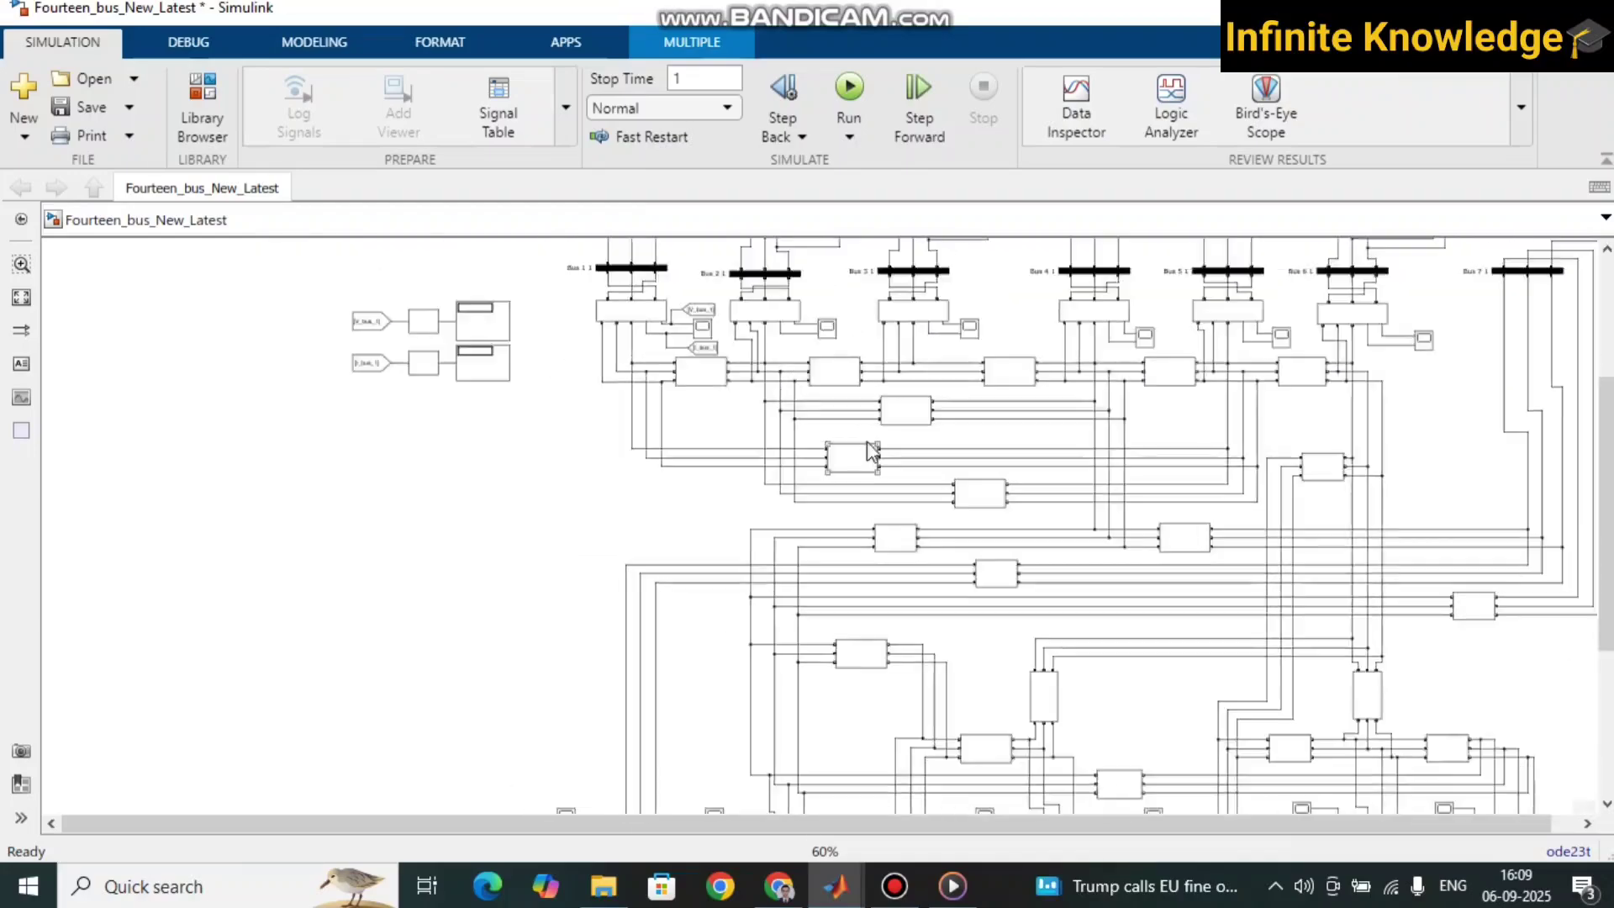
pyautogui.scroll(-5, 855, 488)
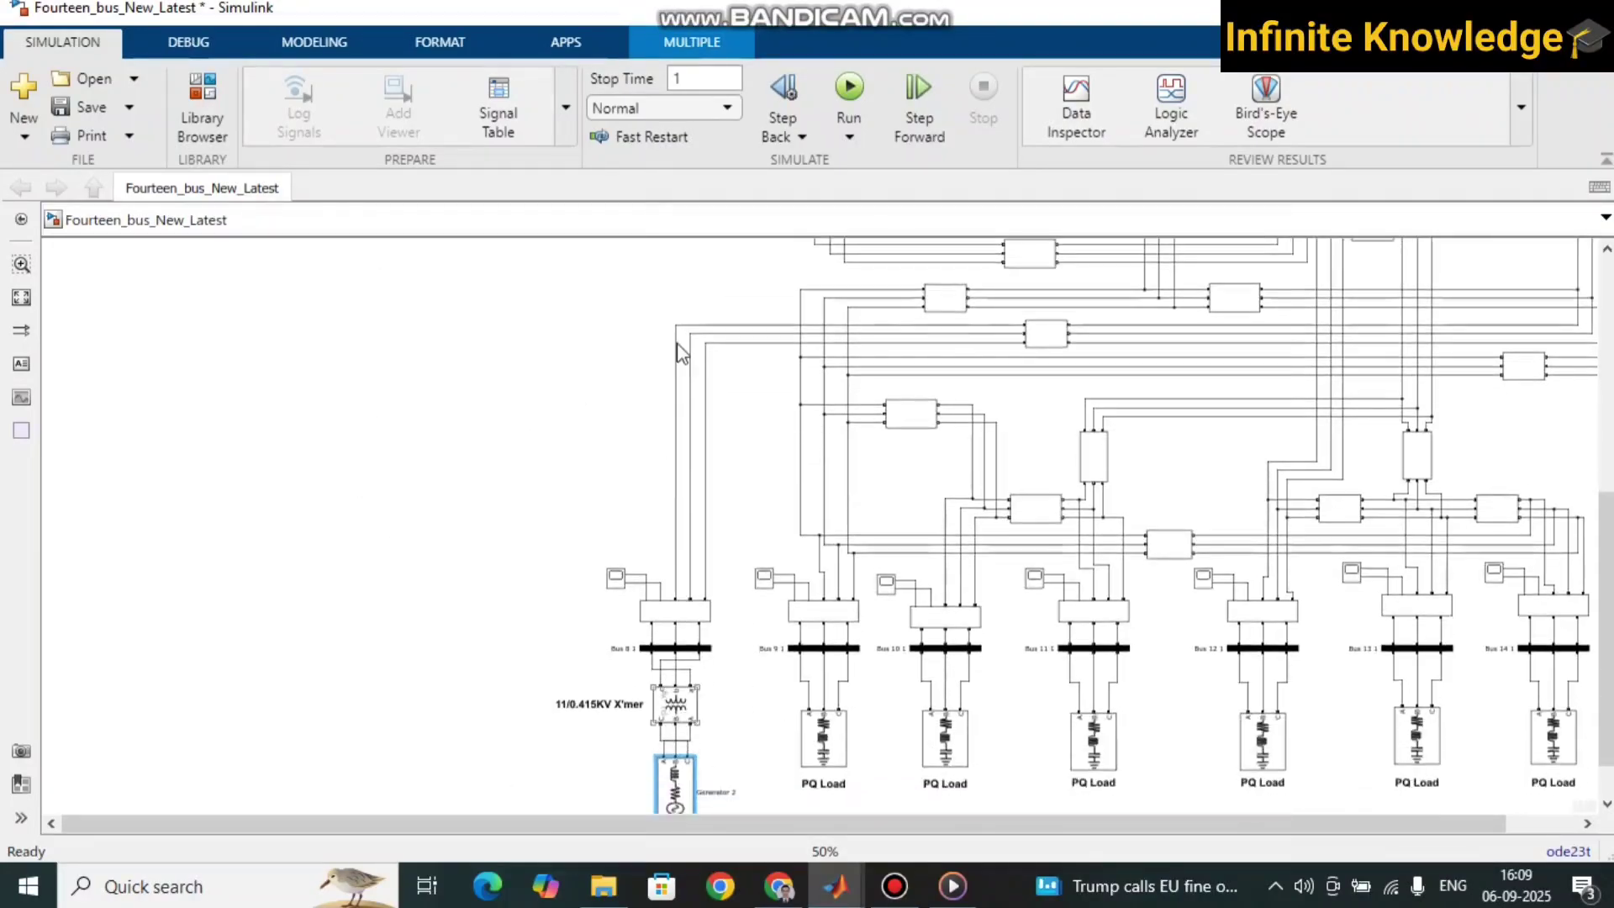
pyautogui.scroll(8, 663, 620)
pyautogui.scroll(1, 751, 397)
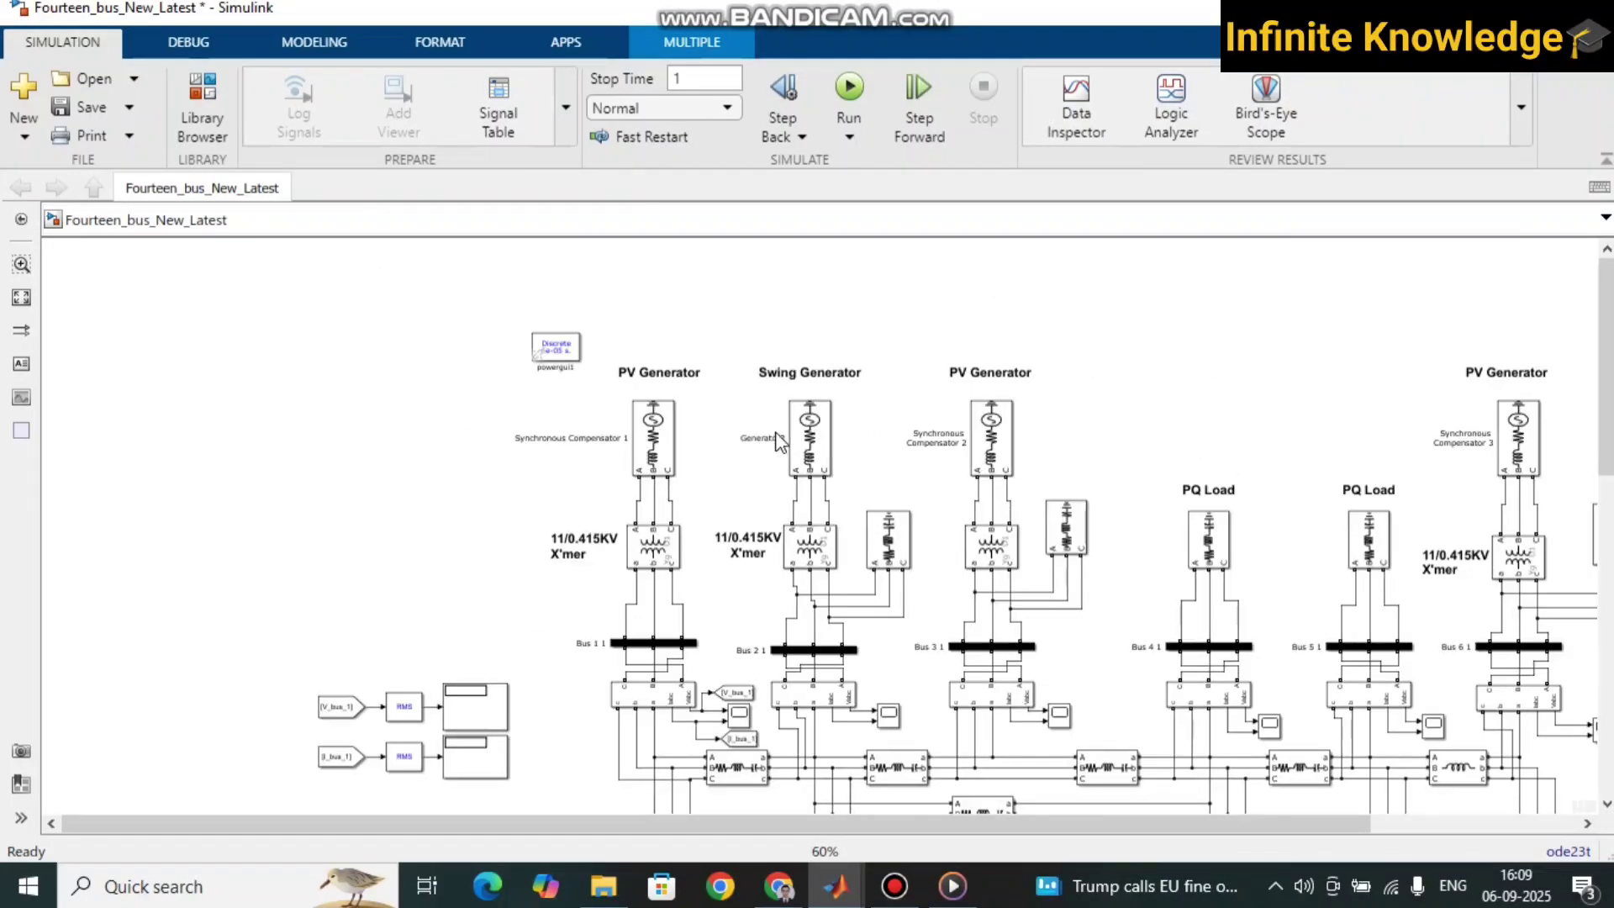
pyautogui.scroll(-3, 958, 578)
pyautogui.scroll(-1, 973, 575)
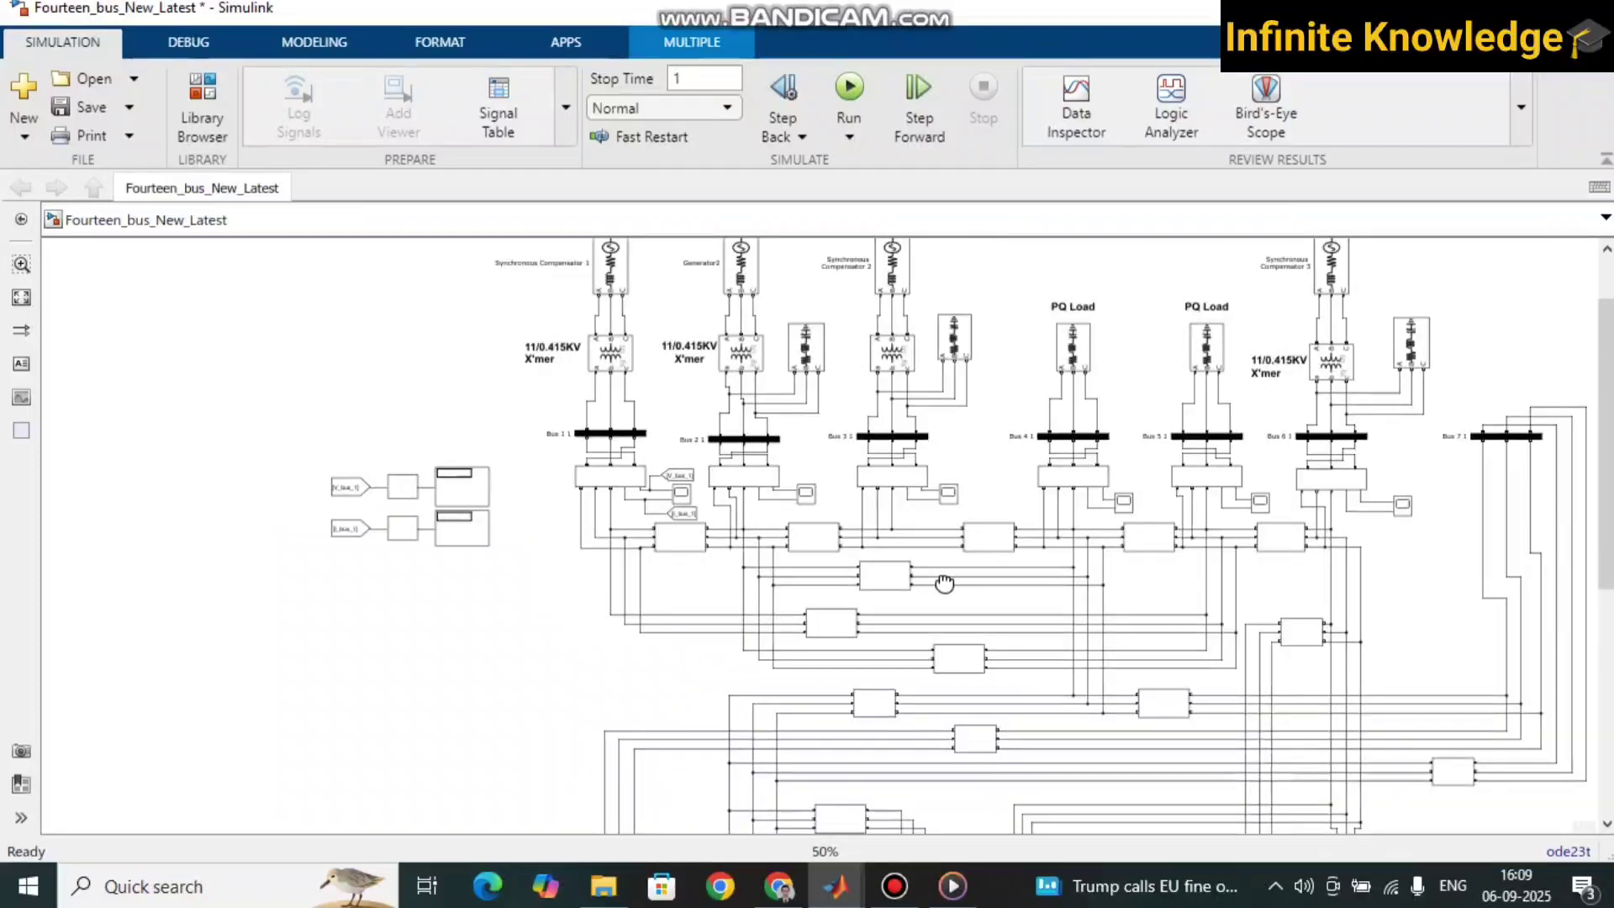
pyautogui.scroll(3, 927, 519)
pyautogui.scroll(-1, 927, 518)
pyautogui.hscroll(-2, 927, 518)
pyautogui.scroll(2, 915, 511)
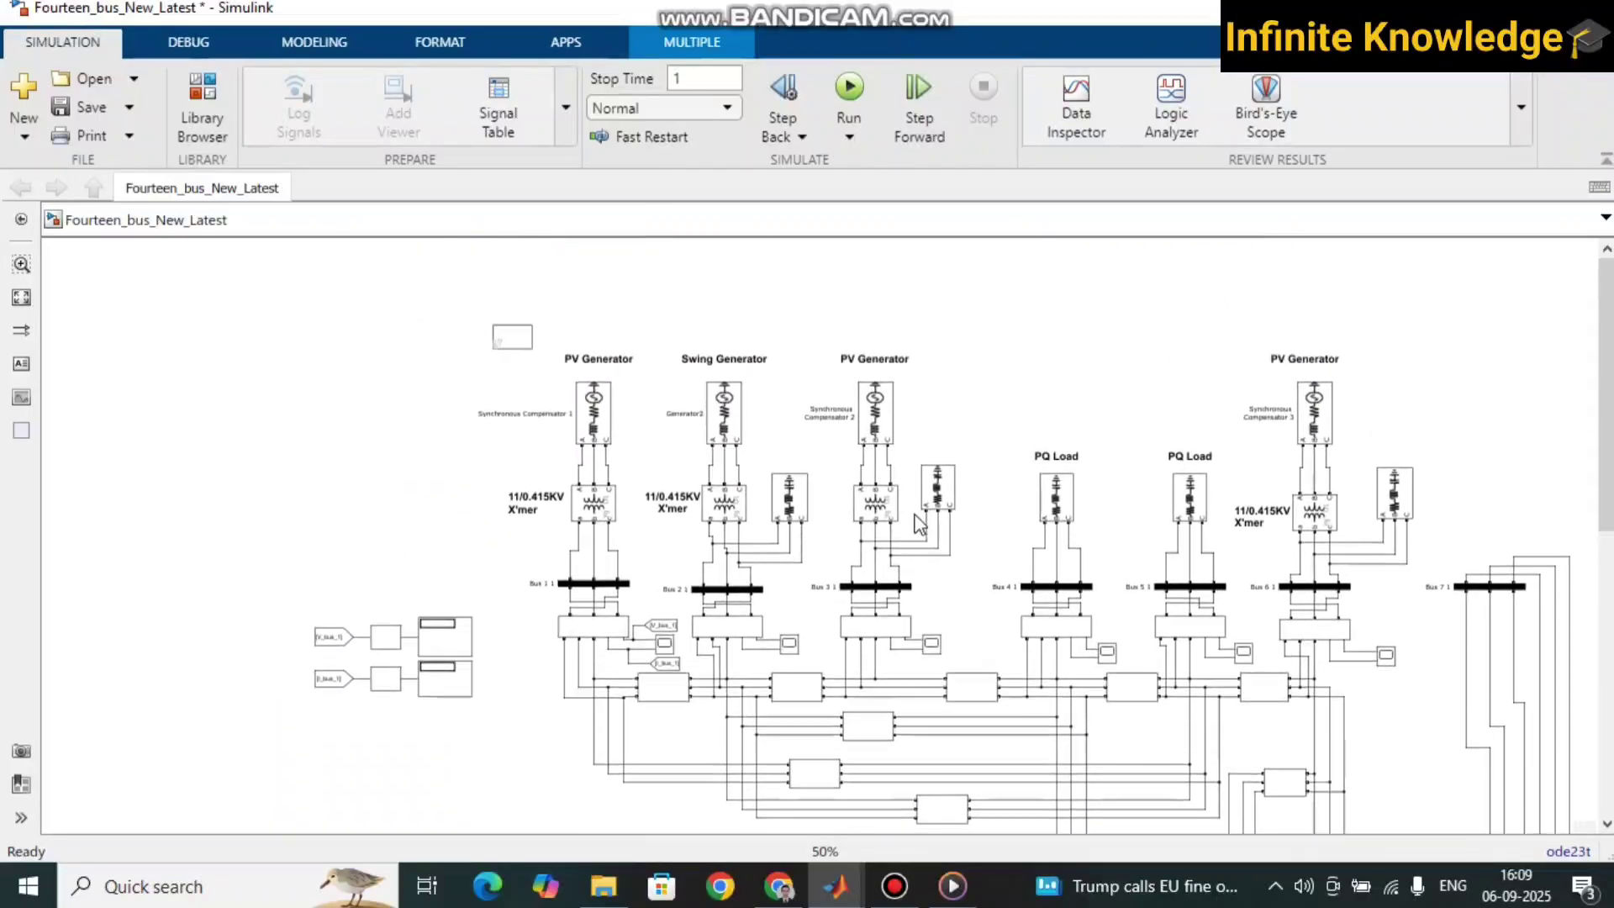
pyautogui.scroll(3, 844, 457)
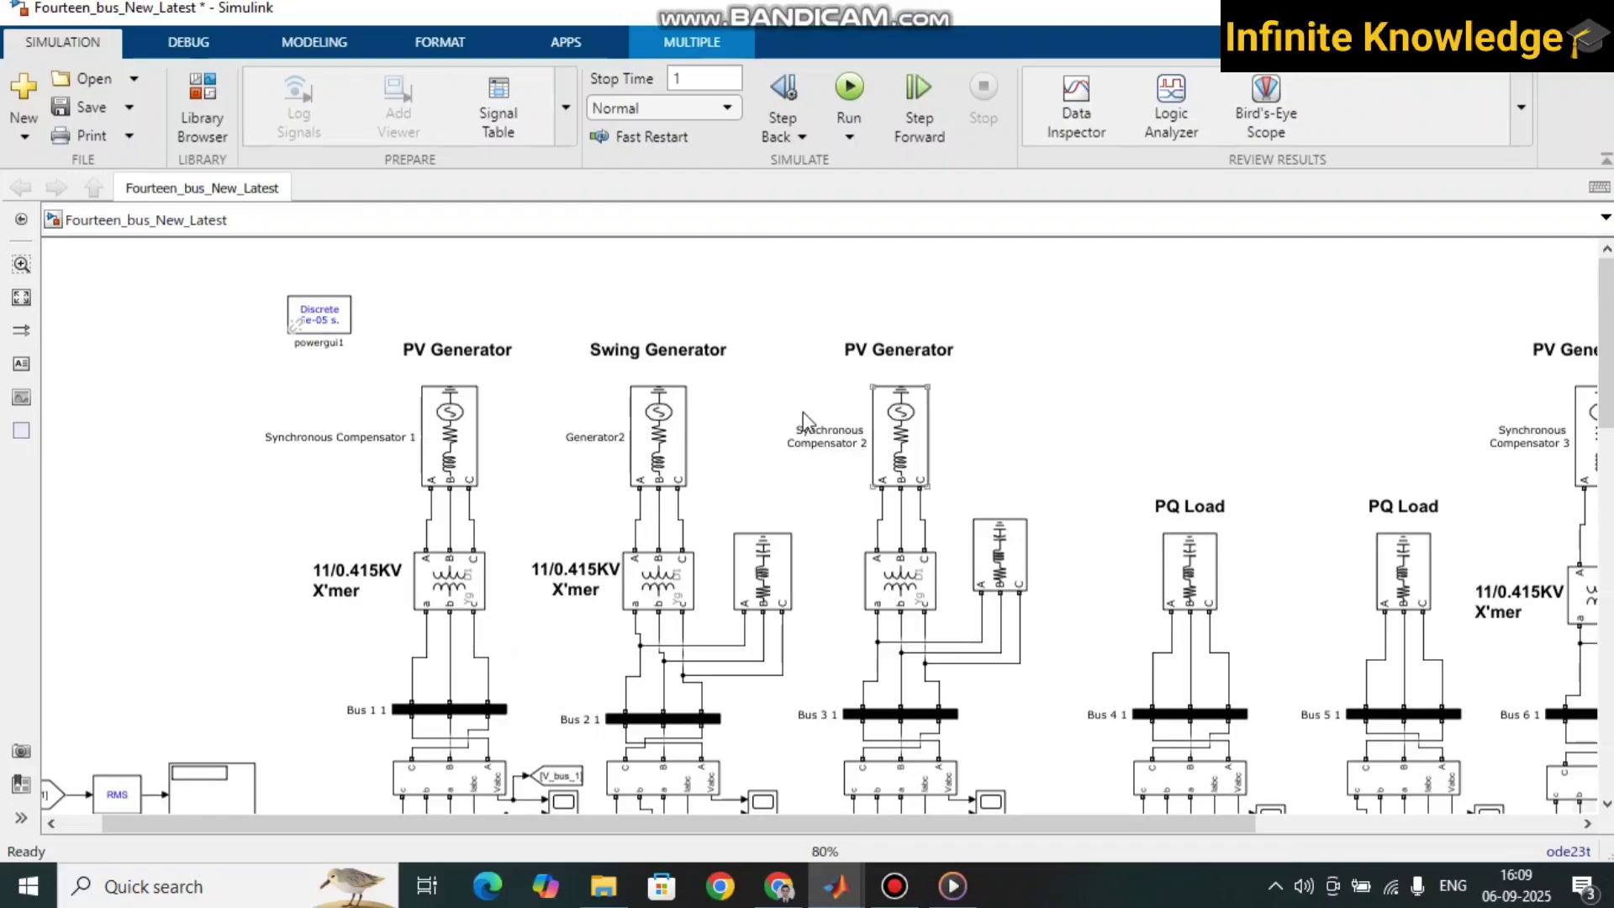
pyautogui.scroll(-2, 898, 544)
pyautogui.scroll(-2, 874, 609)
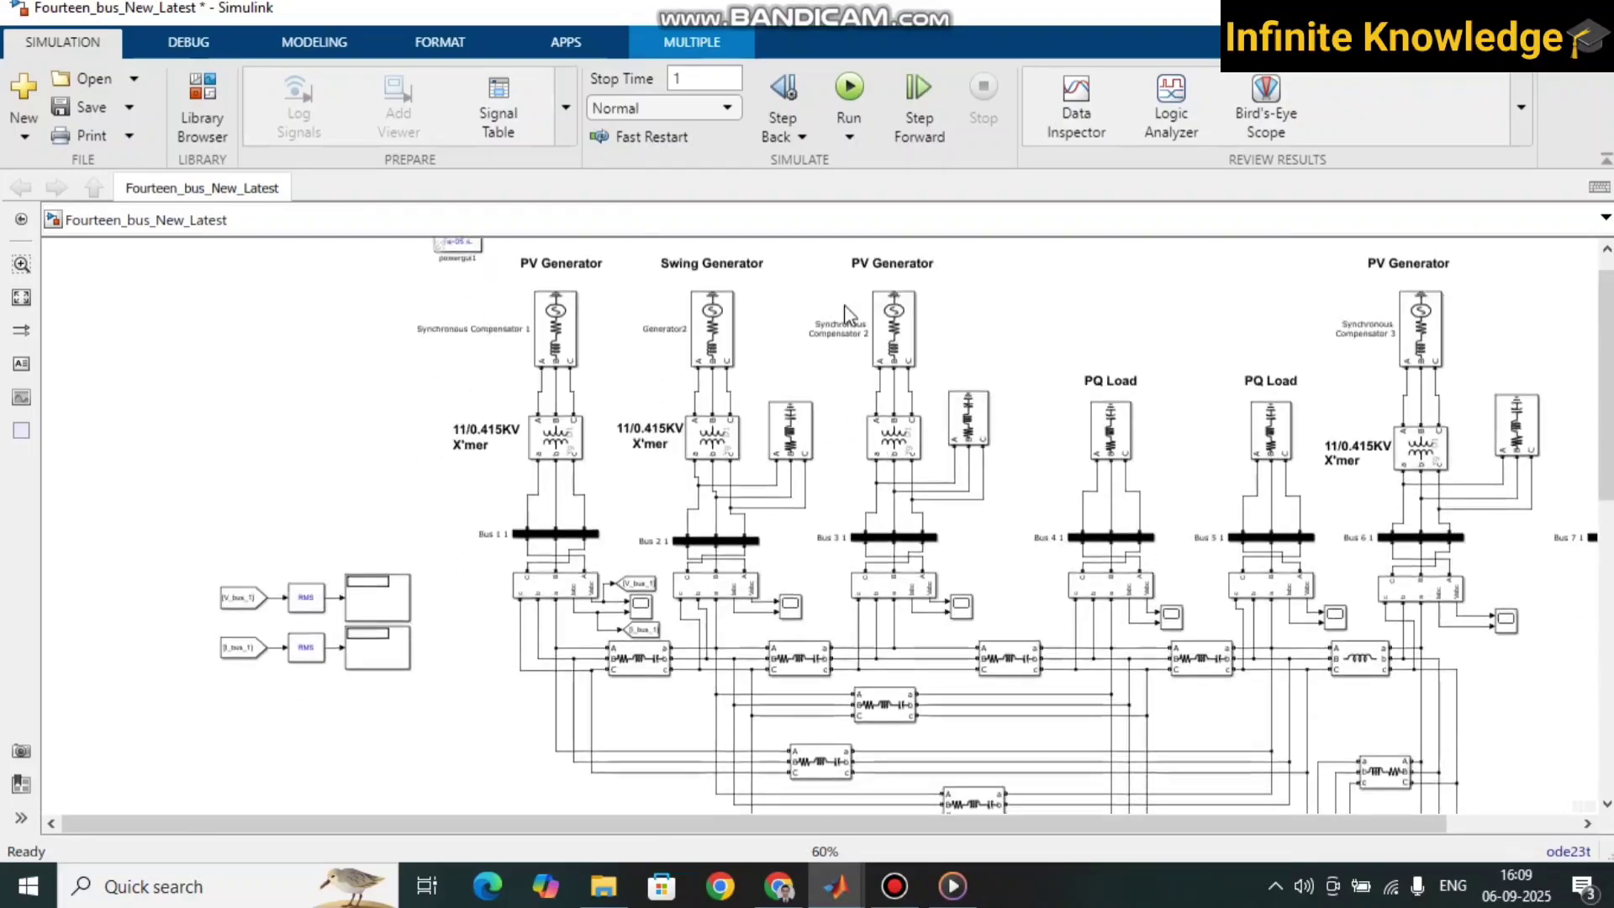
# - Bring the generator row into view and select, then deselect, the Swing Generator column
pyautogui.moveTo(802, 489); pyautogui.dragTo(727, 467)
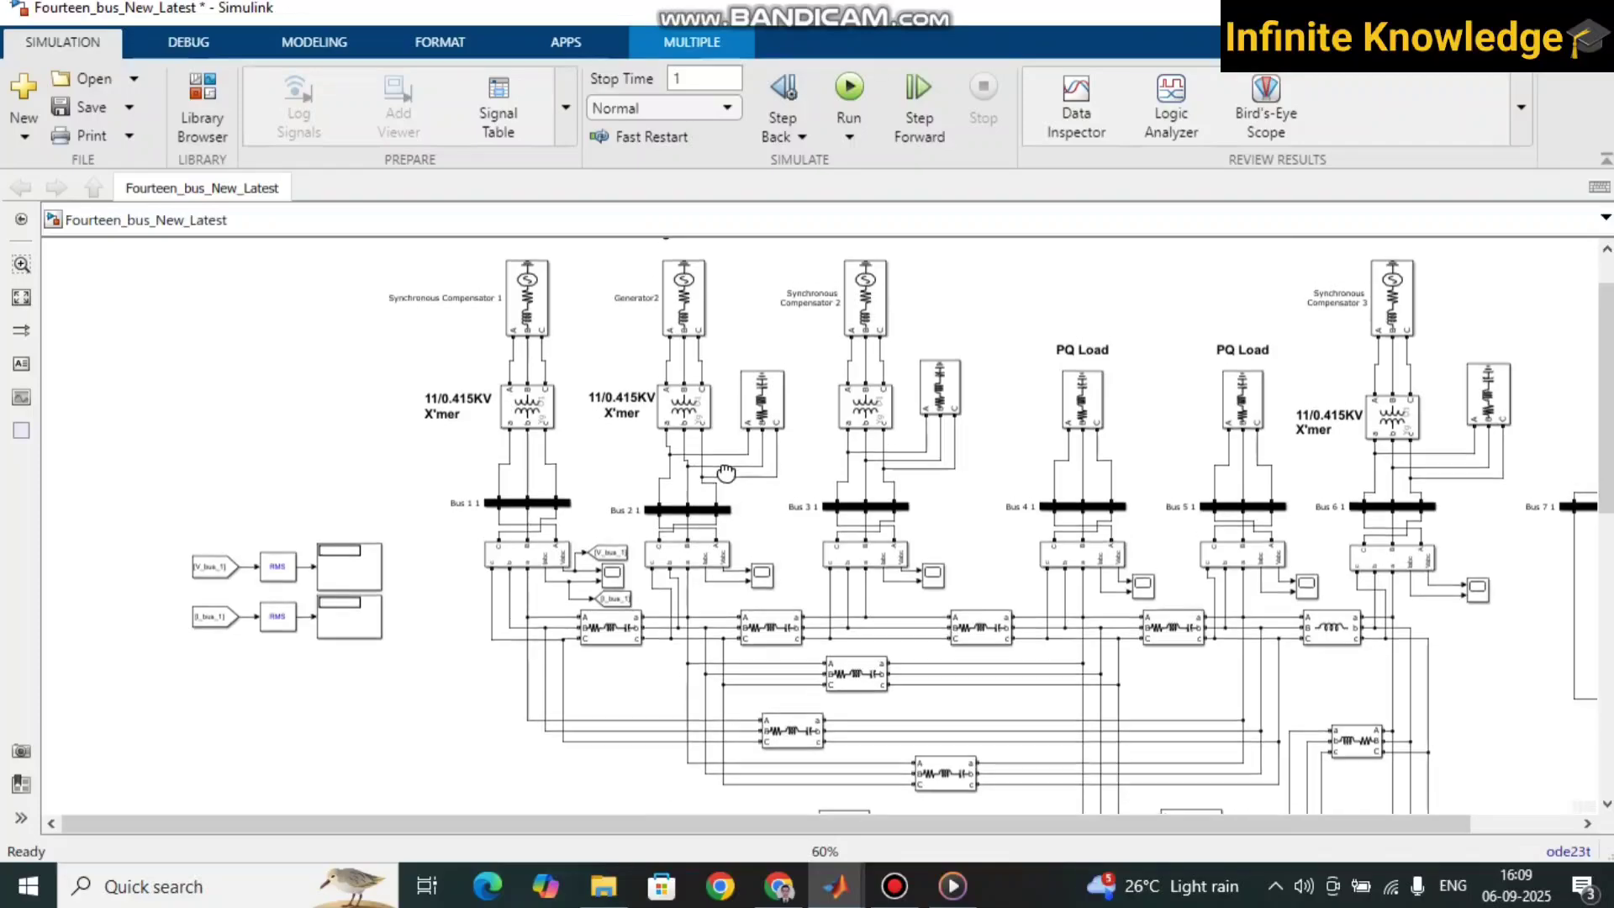
pyautogui.scroll(3, 726, 466)
pyautogui.moveTo(739, 281); pyautogui.dragTo(644, 539)
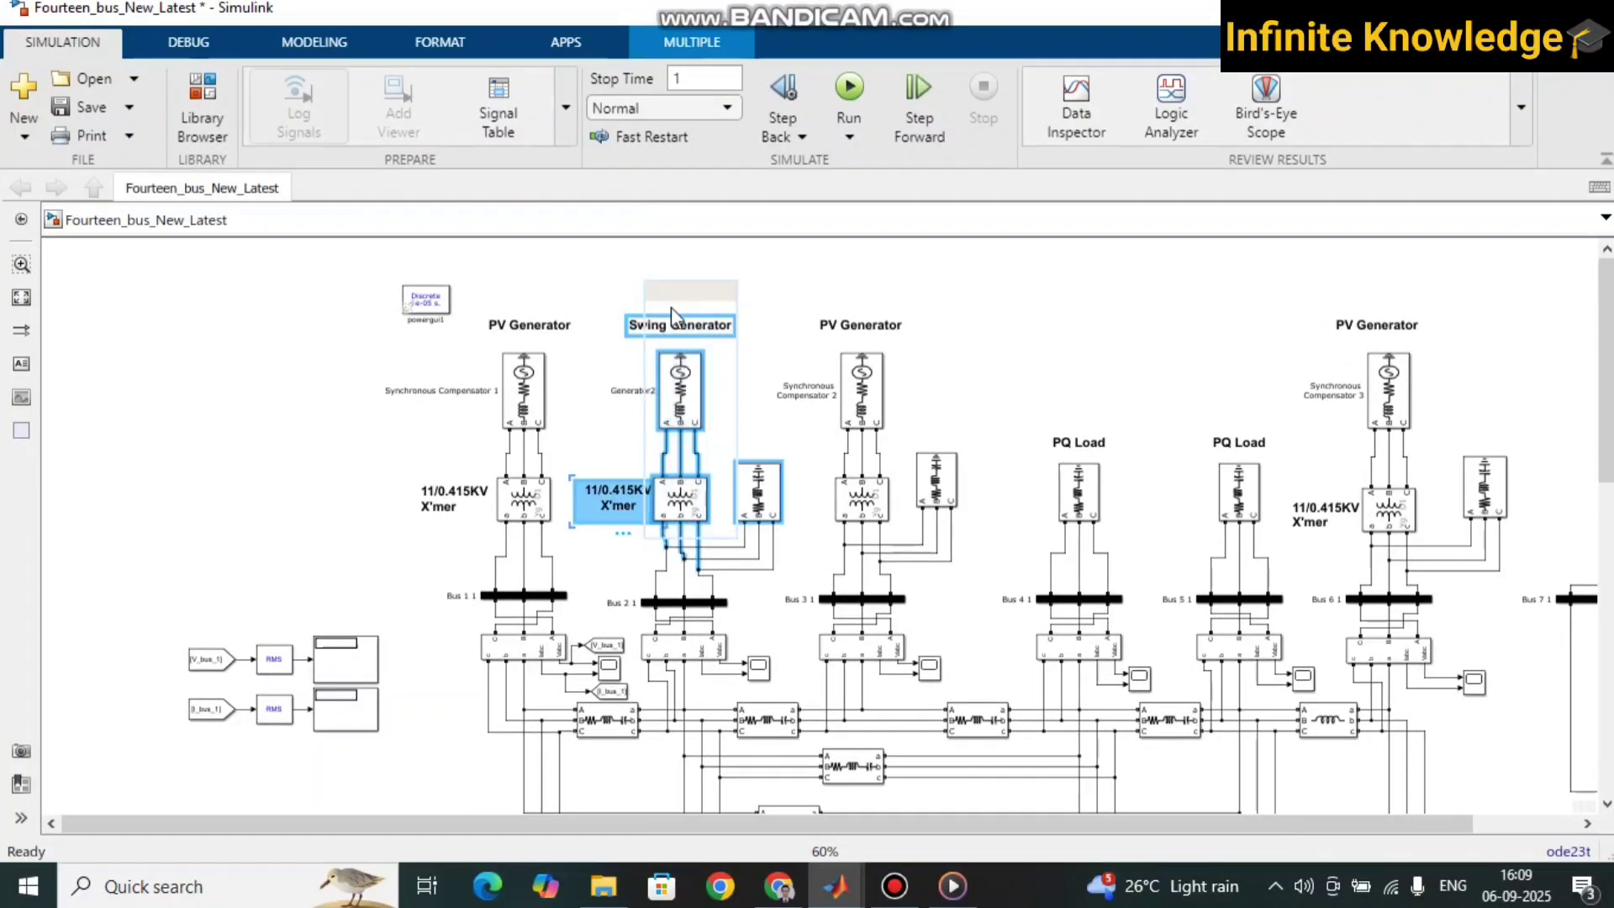
pyautogui.click(864, 274)
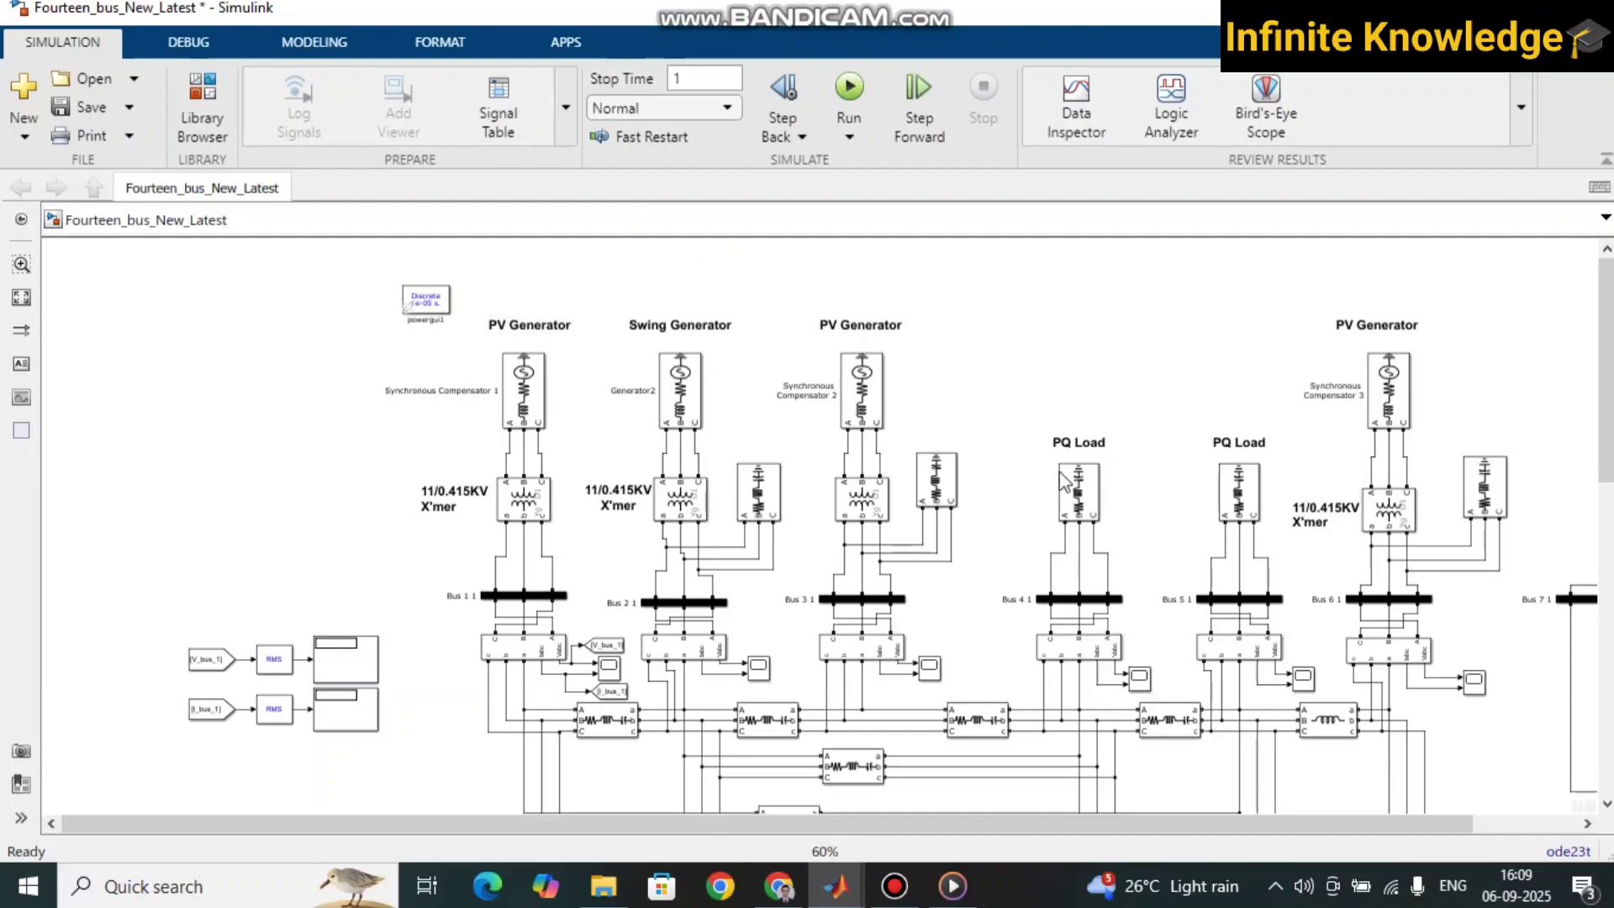
# - Run the simulation to its 1 s stop time and stop it, giving Bus 1 RMS readings
pyautogui.scroll(-1, 1091, 619)
pyautogui.scroll(-2, 1091, 619)
pyautogui.scroll(5, 1092, 629)
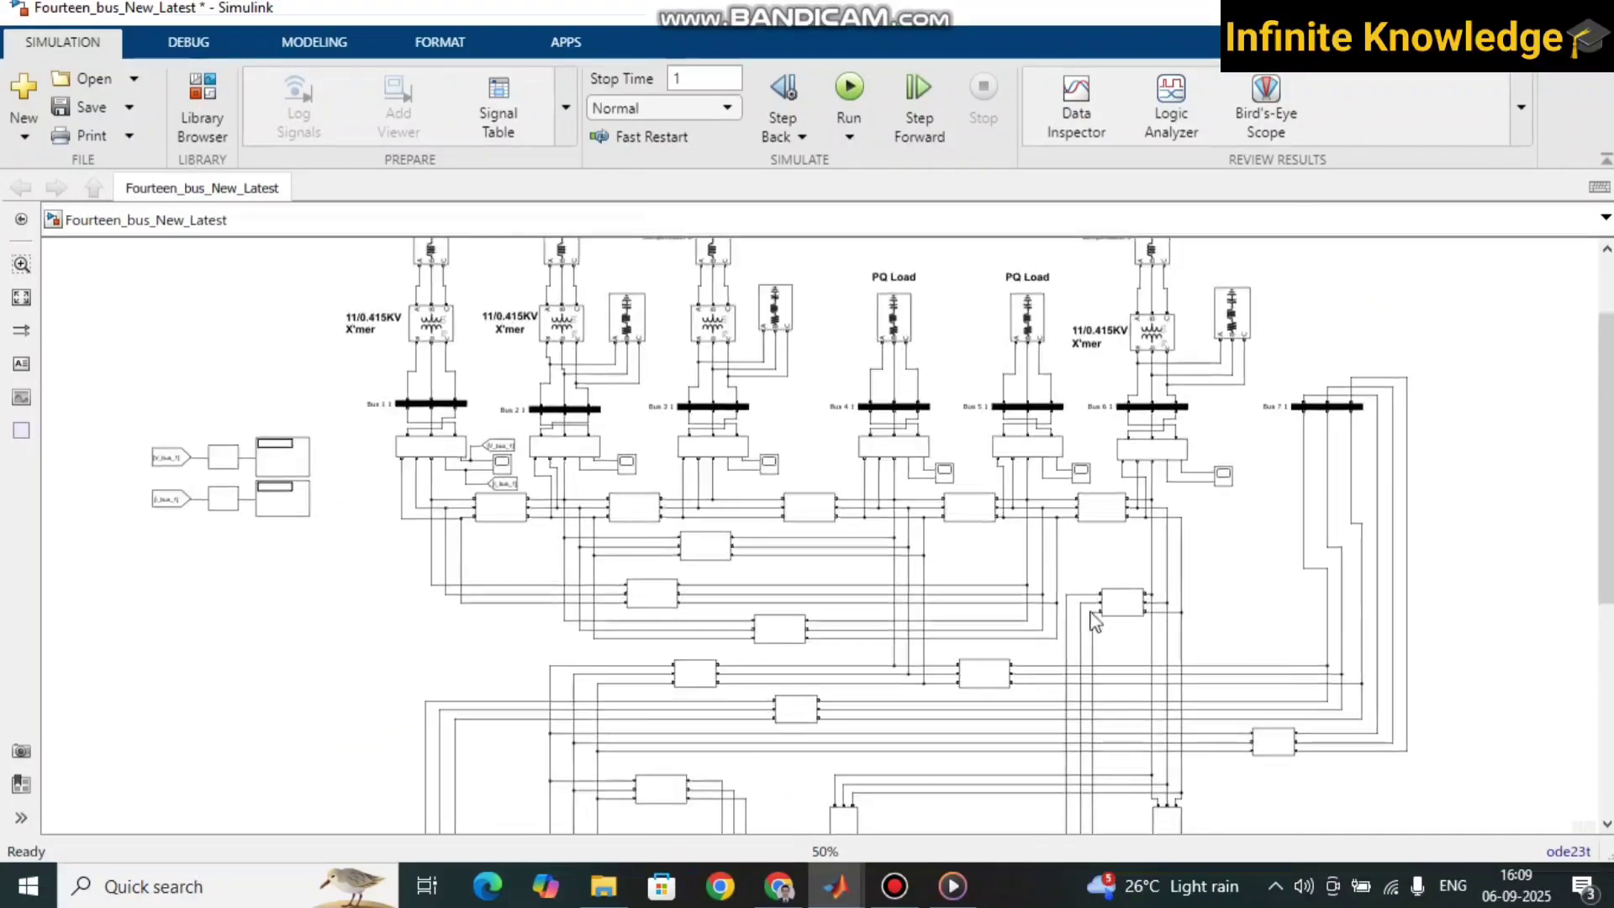
pyautogui.scroll(3, 831, 515)
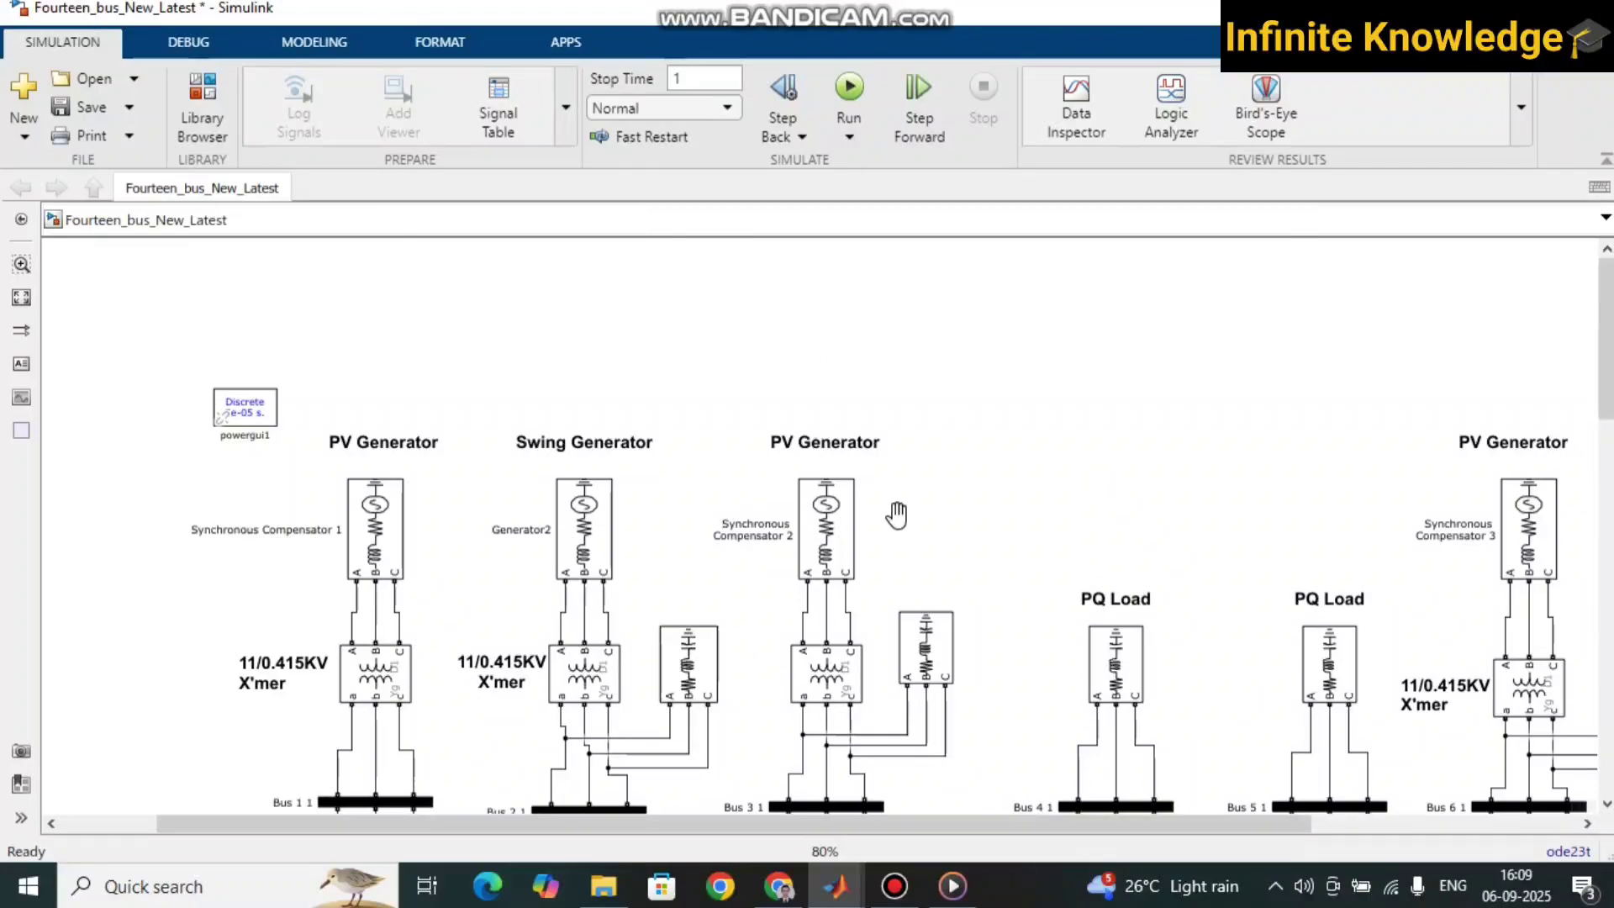
pyautogui.scroll(-3, 895, 526)
pyautogui.scroll(-5, 1112, 400)
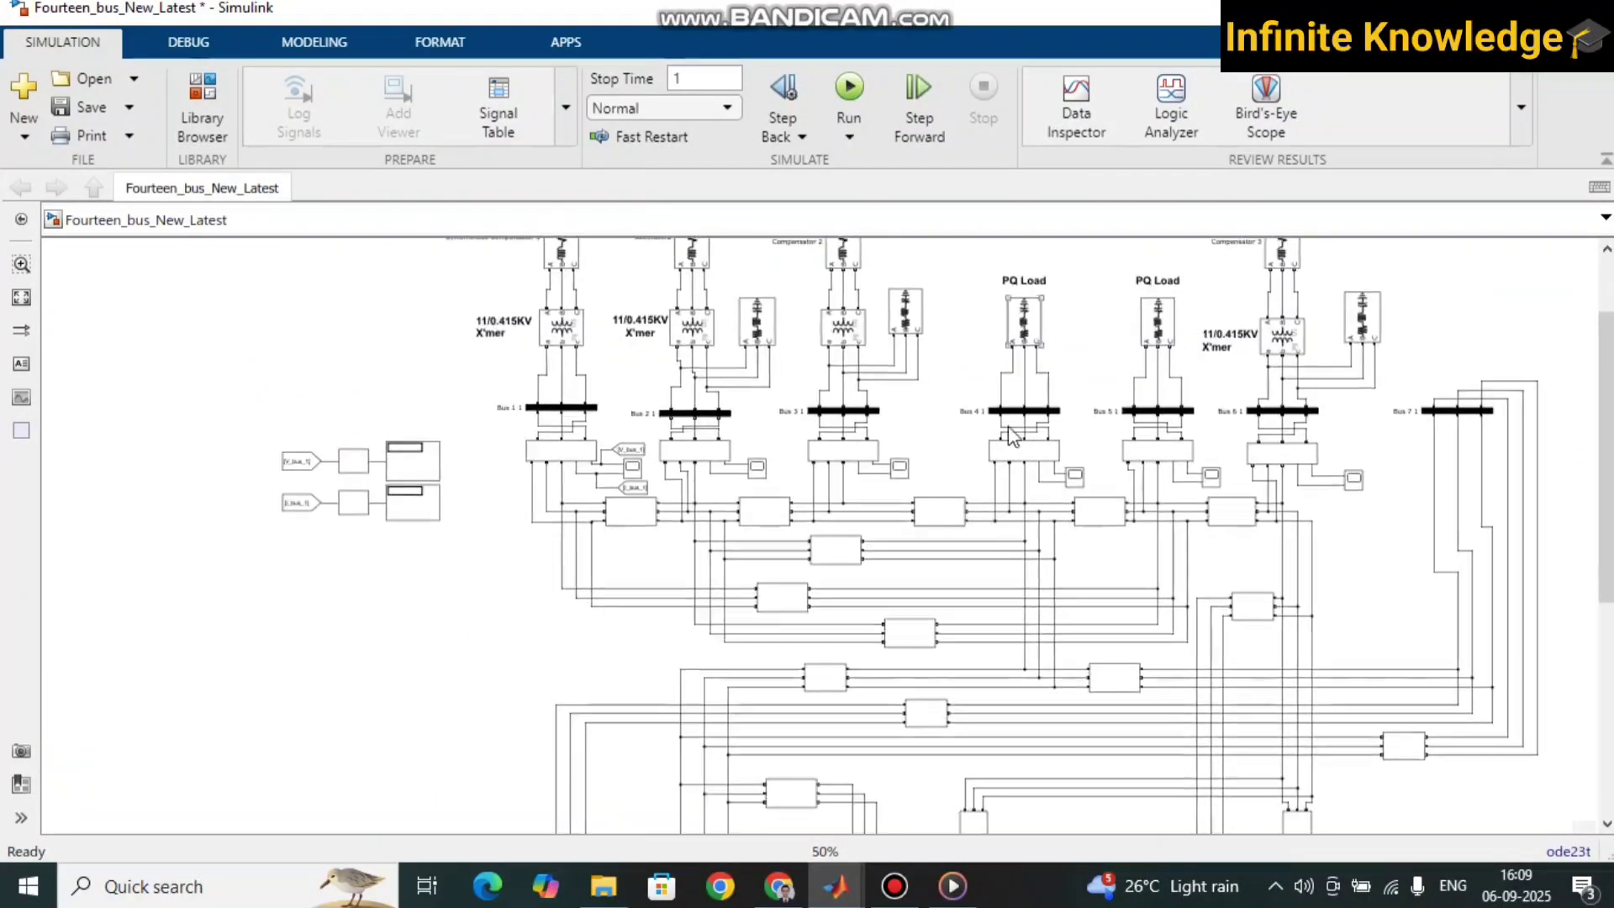
pyautogui.scroll(3, 893, 581)
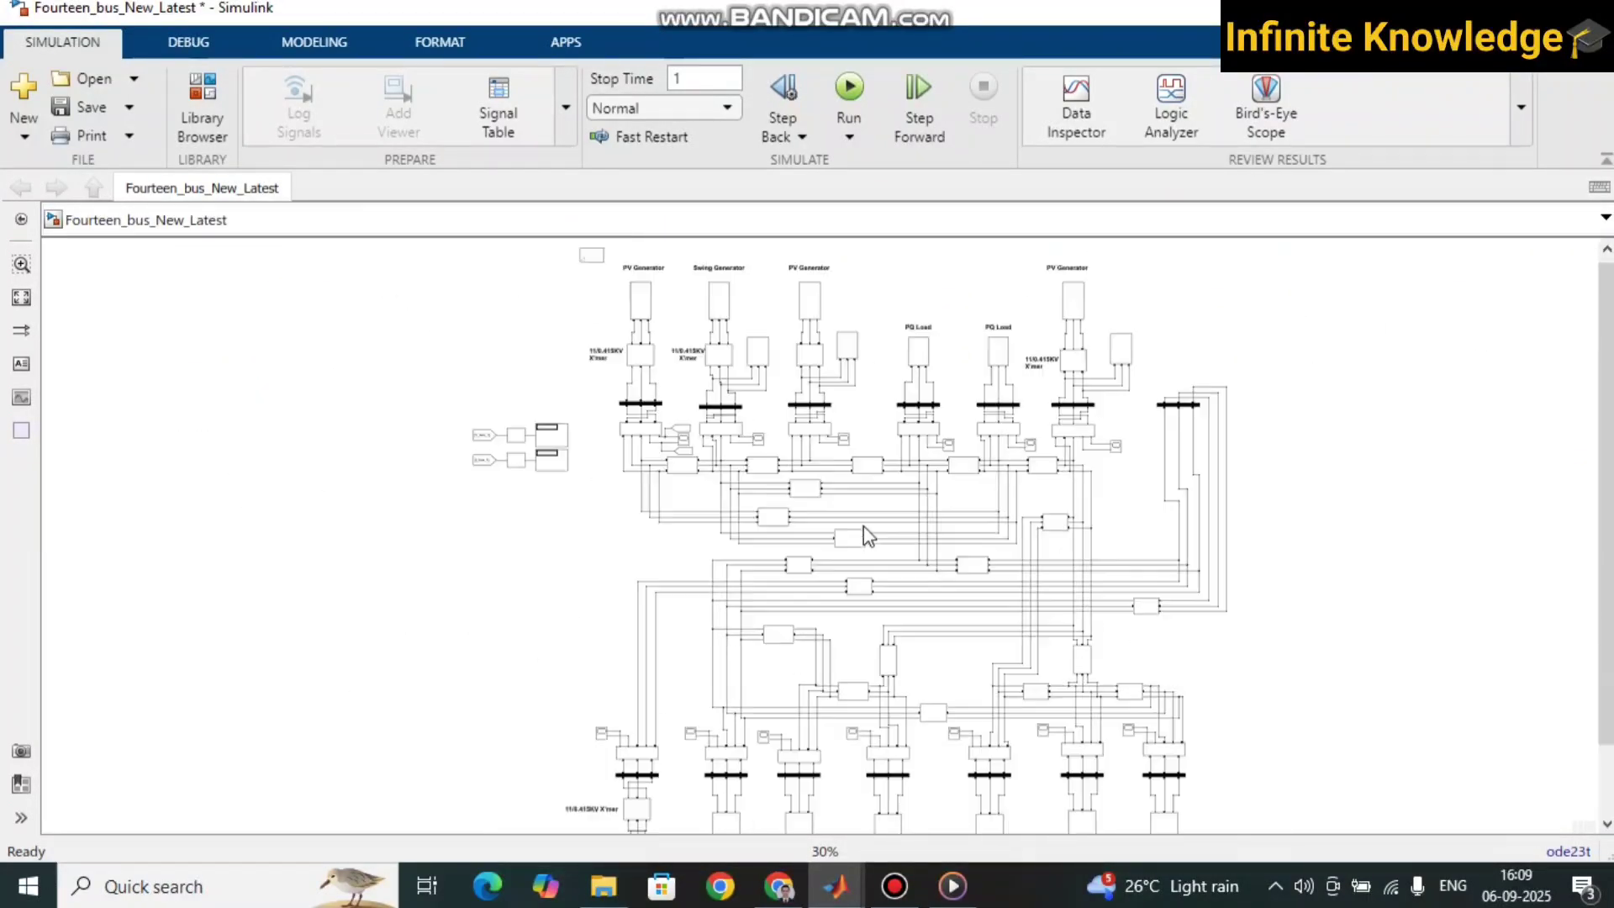
pyautogui.scroll(5, 1028, 492)
pyautogui.hscroll(-2, 936, 569)
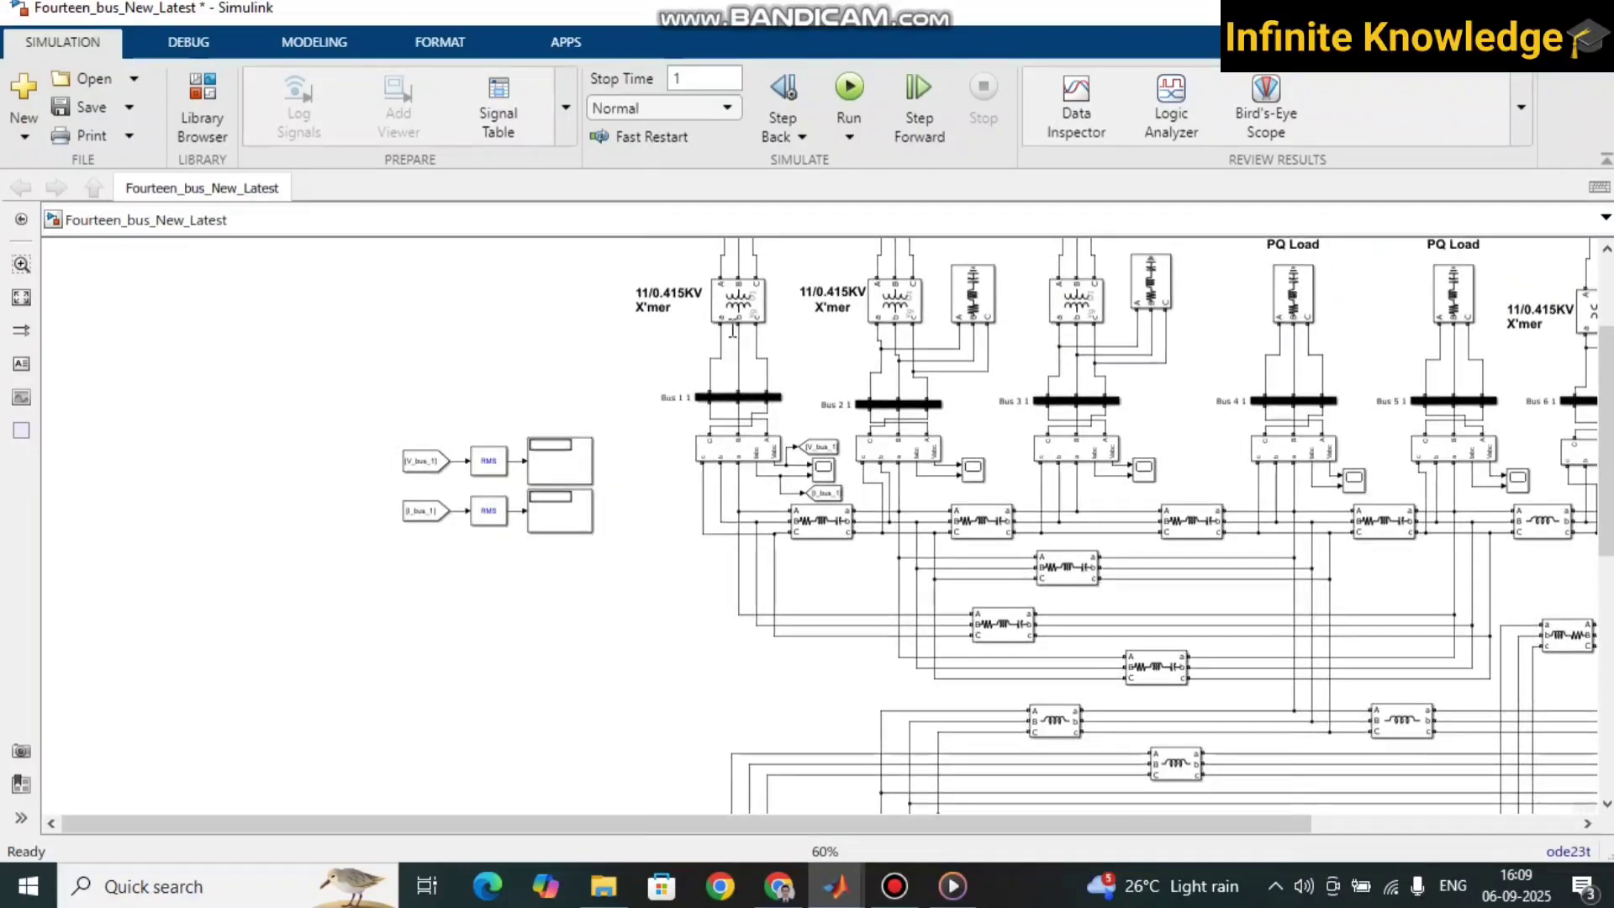
pyautogui.click(848, 86)
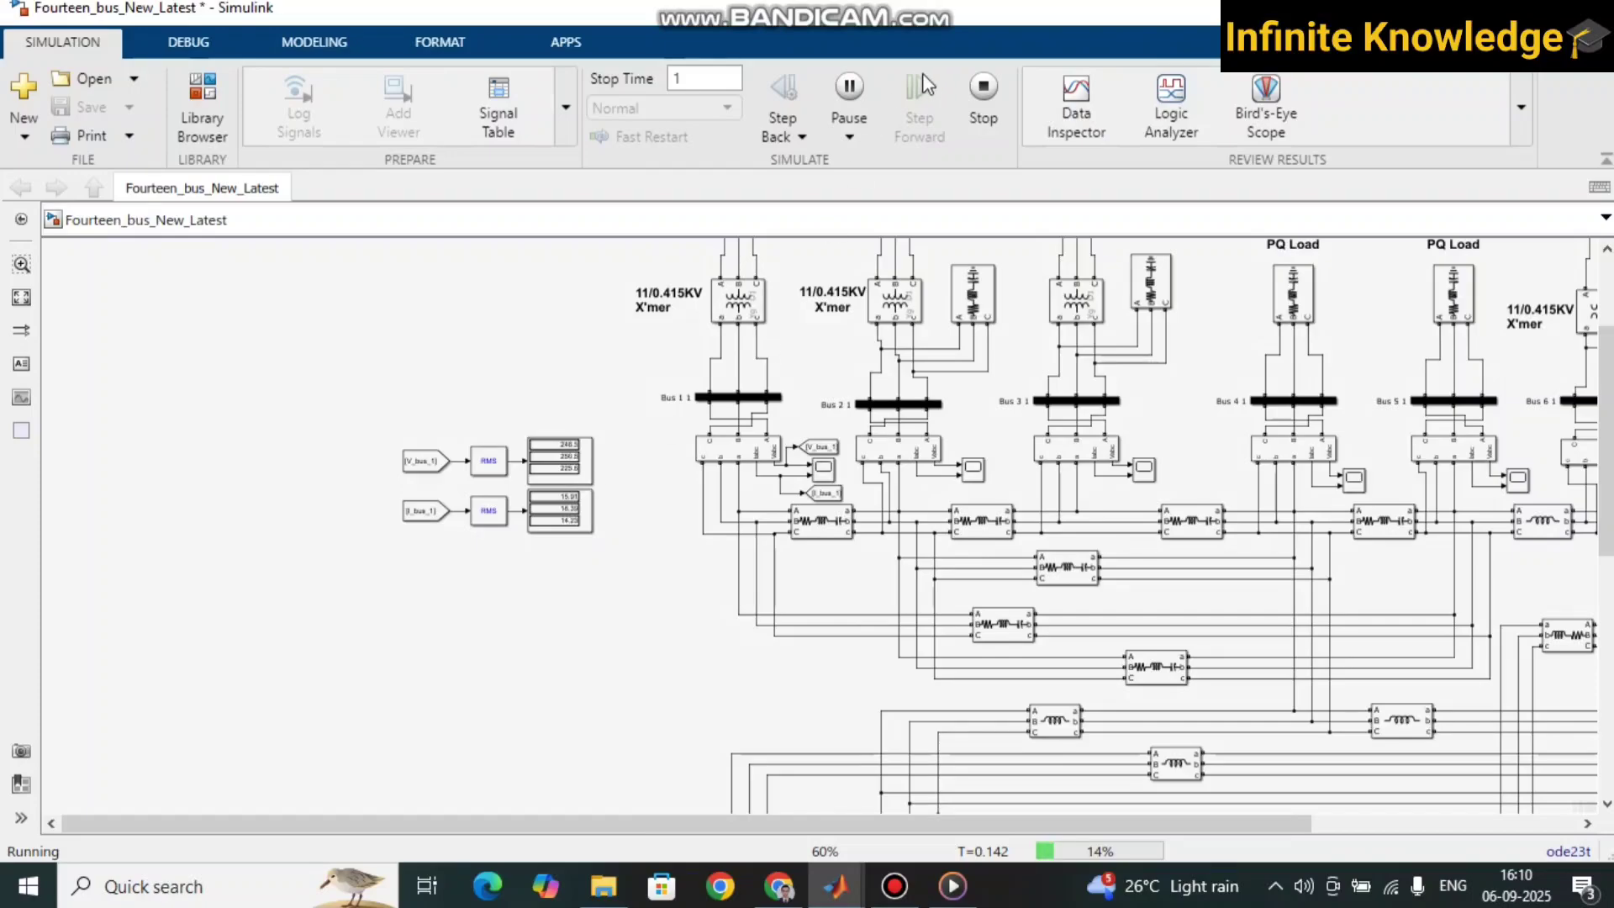
pyautogui.click(983, 88)
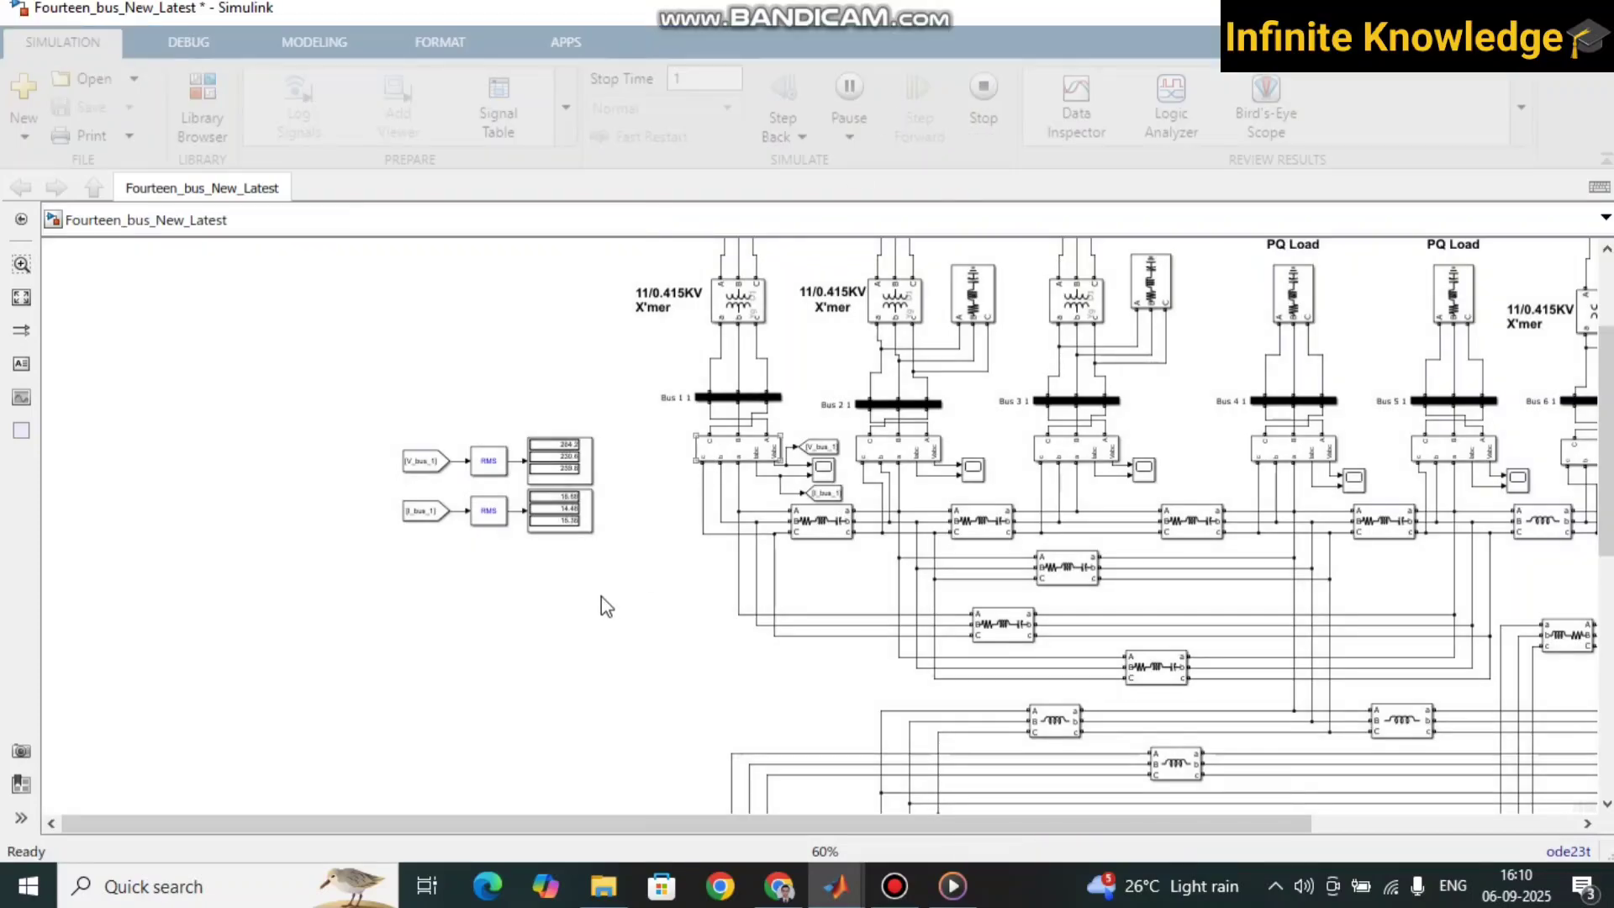
# - Set the Bus 1 voltage RMS block to 50 Hz fundamental frequency and initial RMS value 0
pyautogui.click(493, 465)
pyautogui.doubleClick(492, 465)
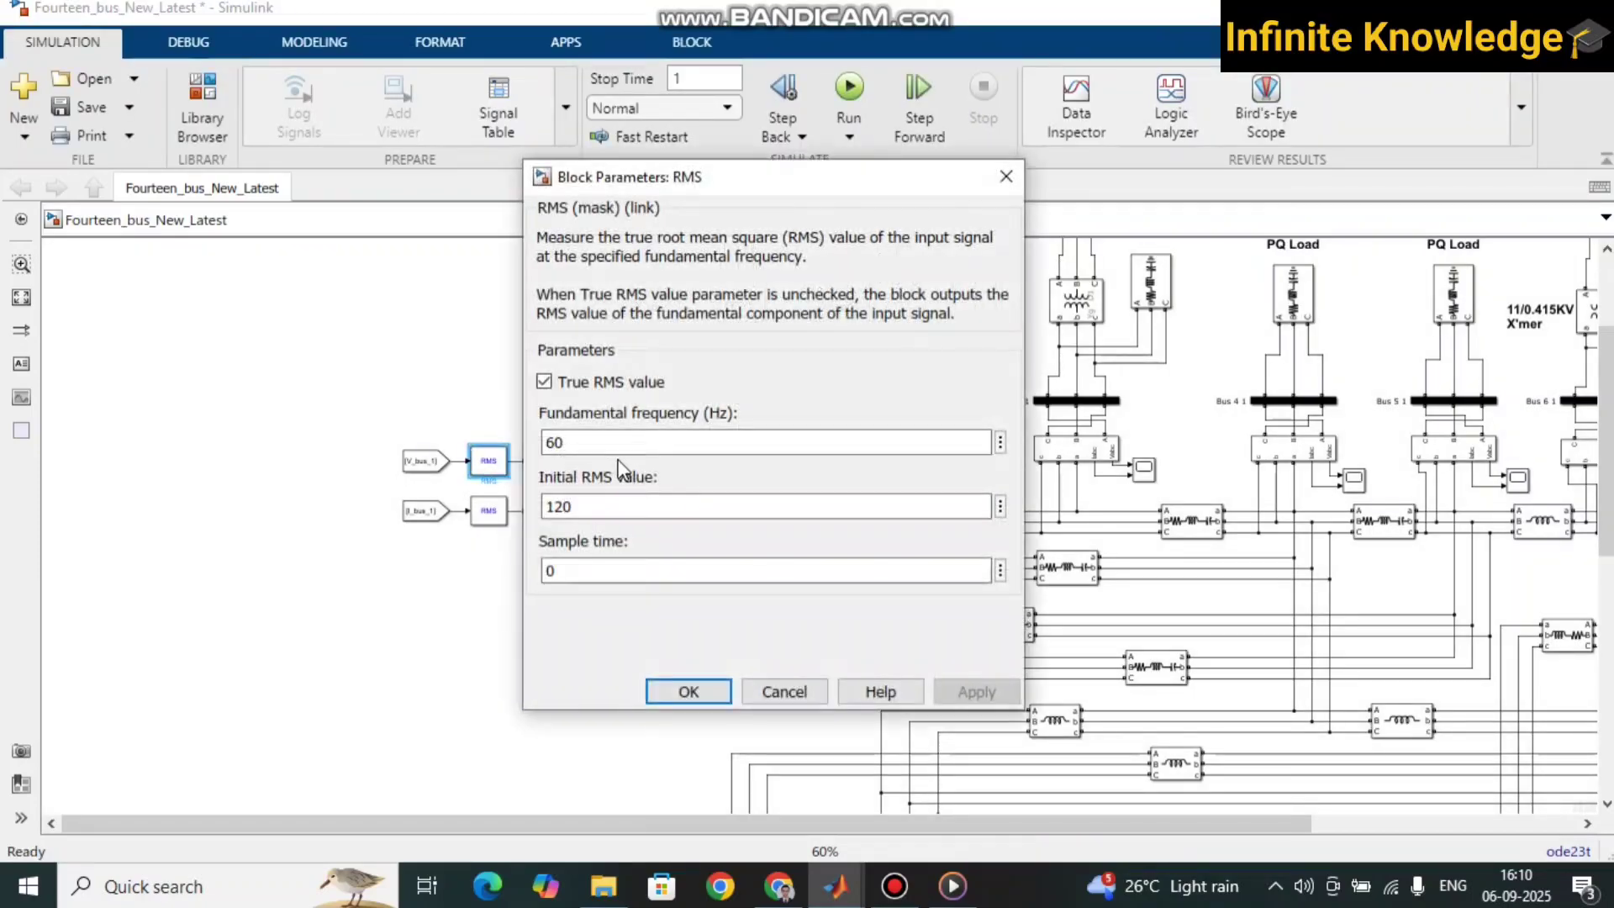
pyautogui.doubleClick(595, 441)
pyautogui.write('50')
pyautogui.doubleClick(575, 506)
pyautogui.write('0')
pyautogui.click(970, 696)
pyautogui.click(756, 698)
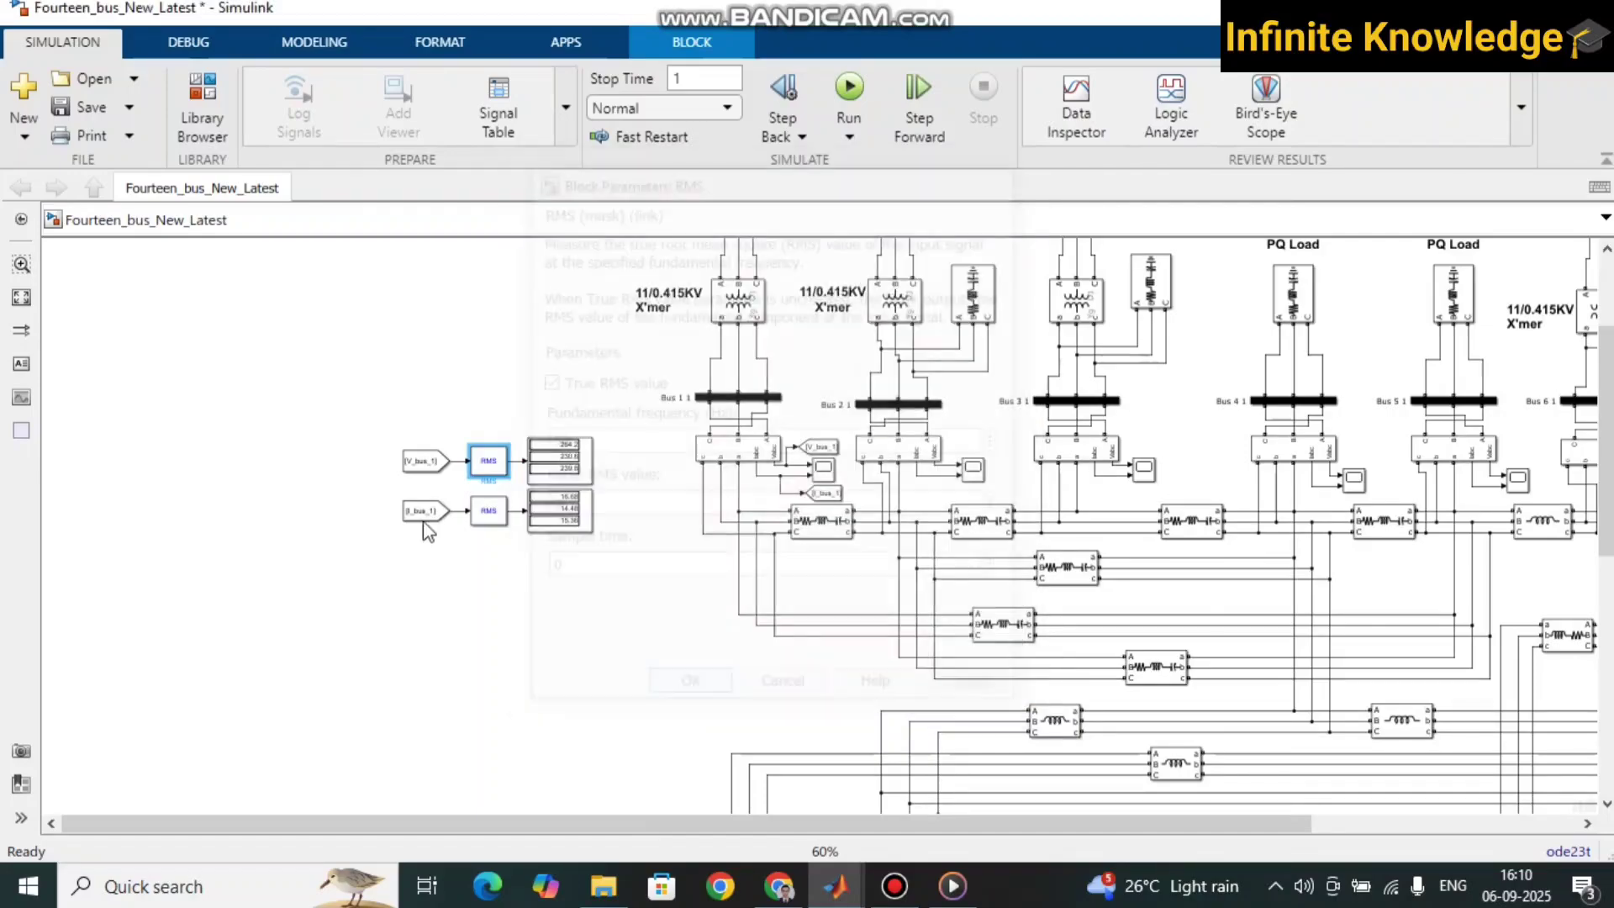
# - Give the Bus 1 current RMS block 50 Hz and initial value 0, then rerun the simulation
pyautogui.click(482, 518)
pyautogui.doubleClick(483, 518)
pyautogui.doubleClick(550, 493)
pyautogui.write('50')
pyautogui.doubleClick(610, 556)
pyautogui.write('0')
pyautogui.click(975, 741)
pyautogui.click(688, 741)
pyautogui.click(849, 93)
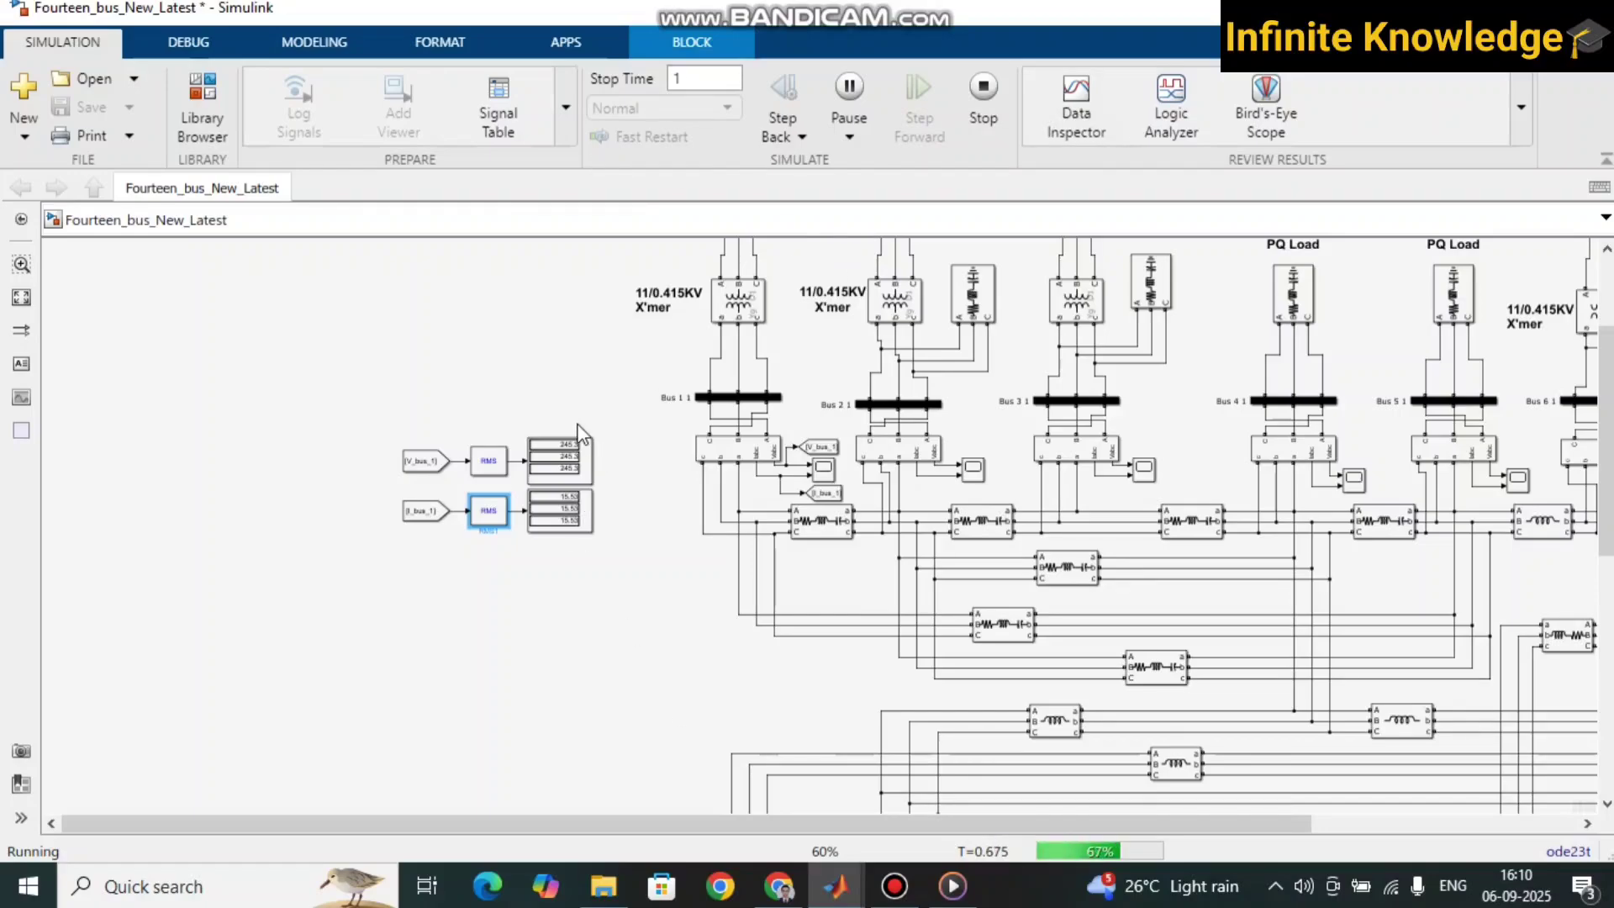
# - Zoom in on the Bus 1 displays reading 245.3 voltage and 15.53 current on all phases
pyautogui.scroll(2, 551, 488)
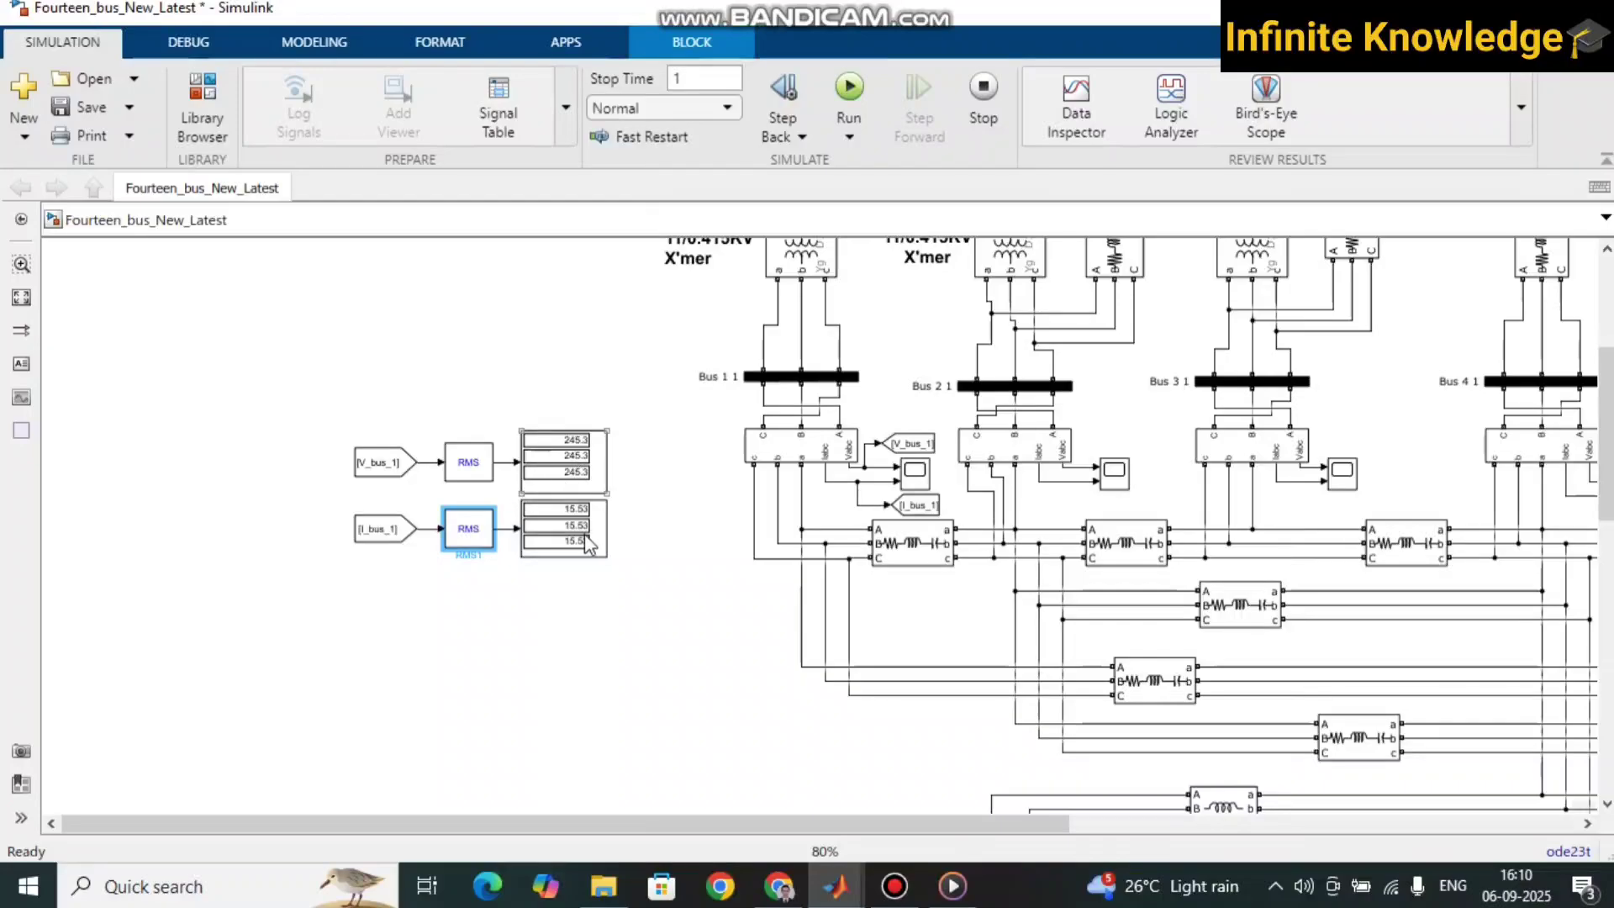
pyautogui.click(401, 463)
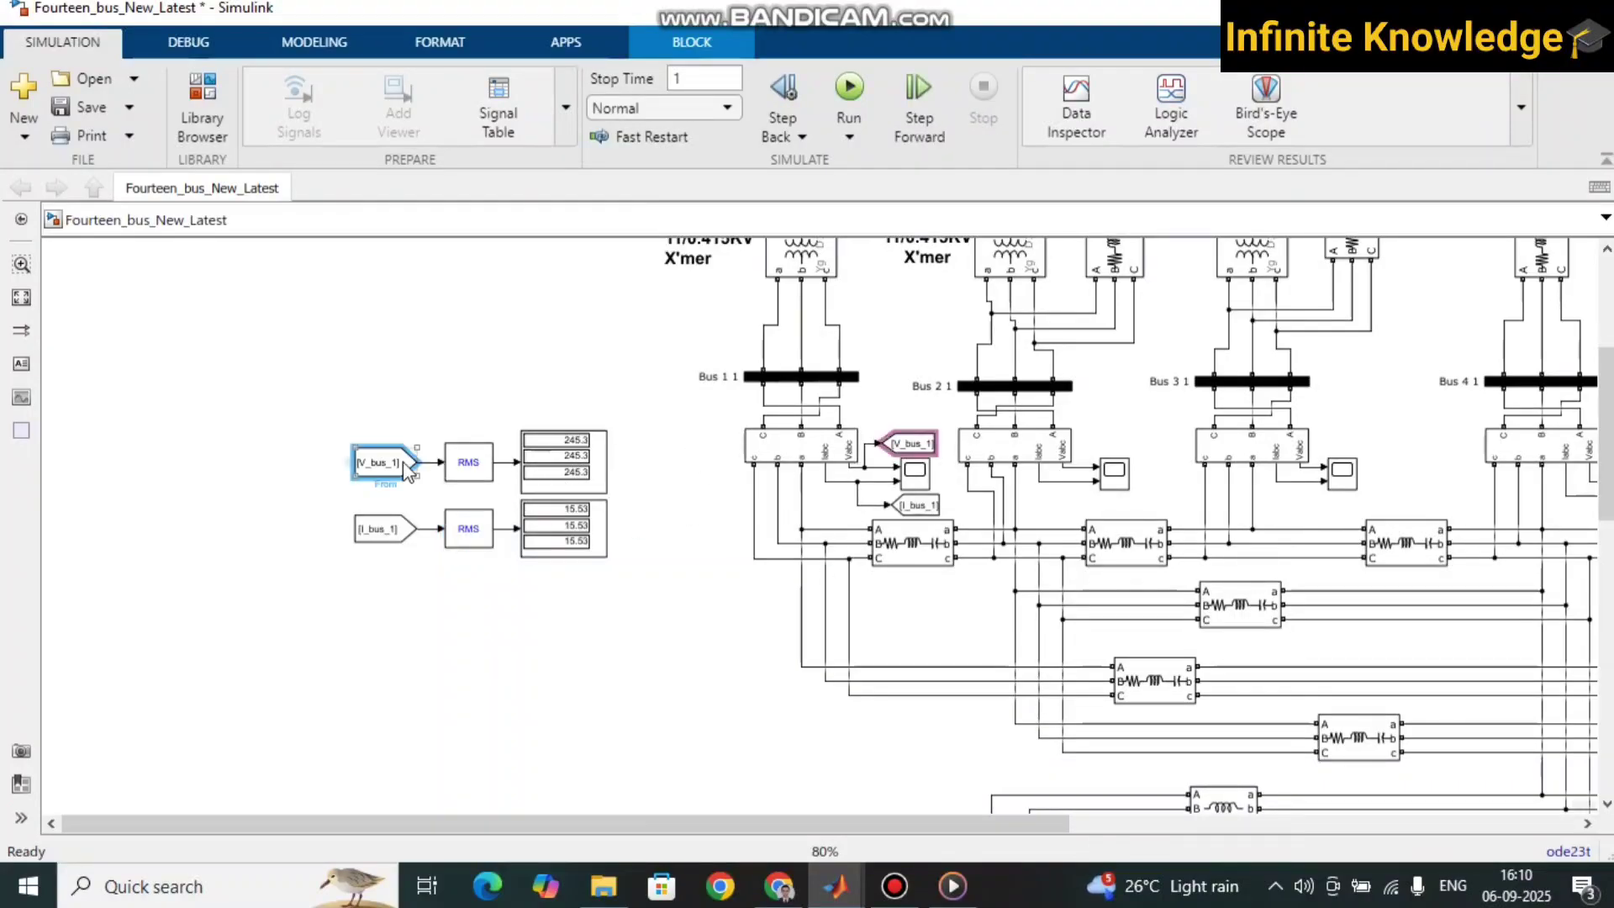
pyautogui.doubleClick(822, 454)
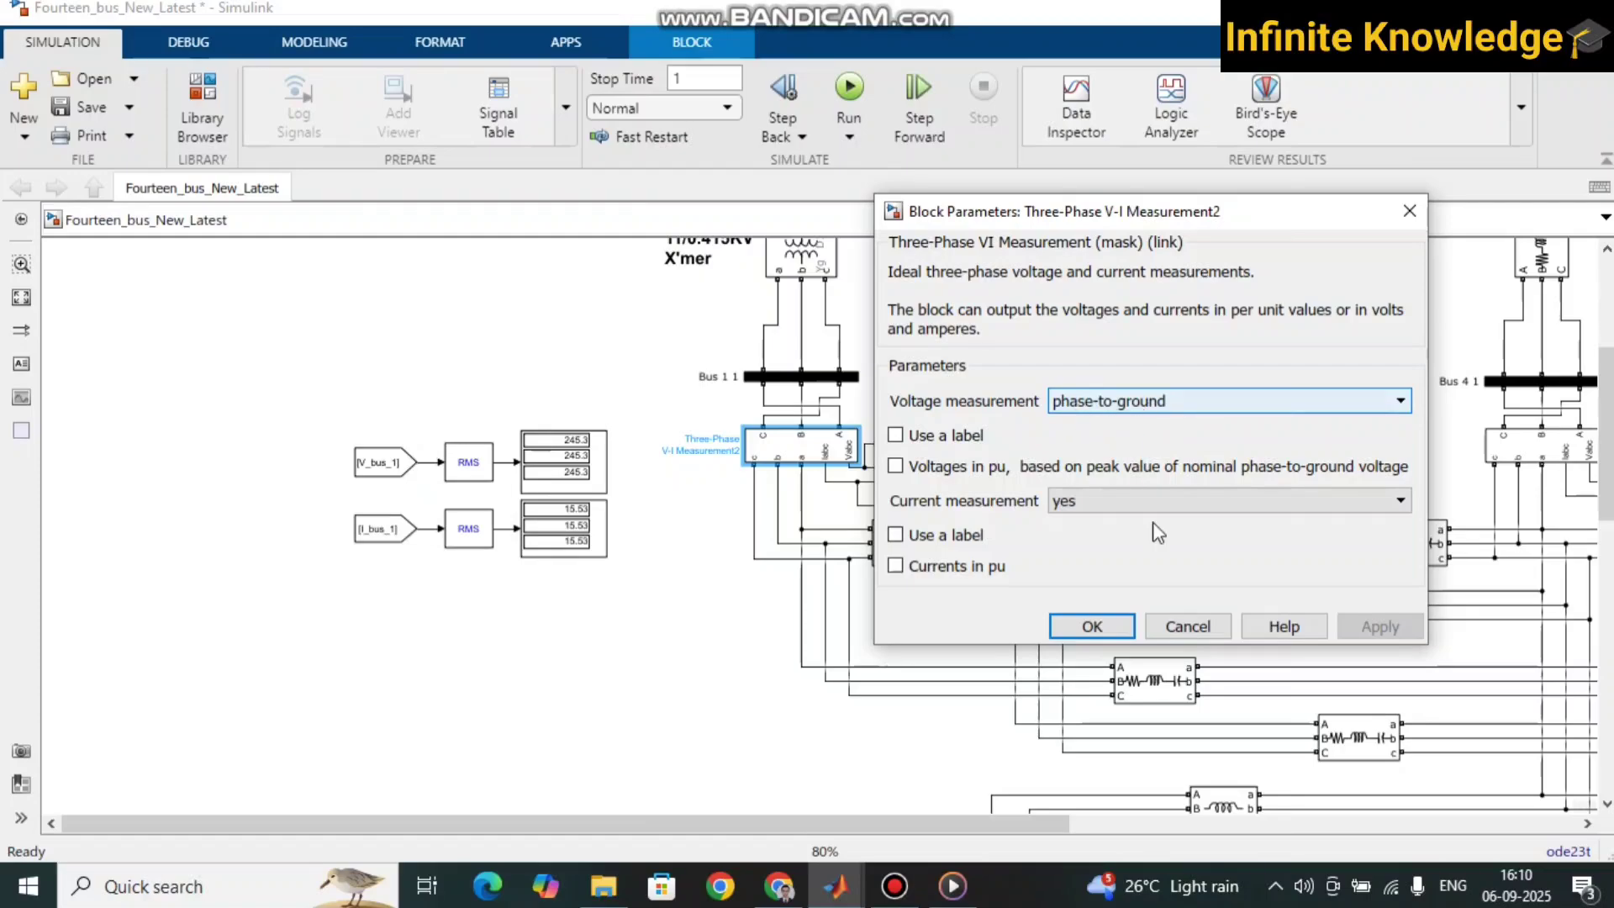
pyautogui.click(1187, 626)
pyautogui.scroll(-2, 604, 726)
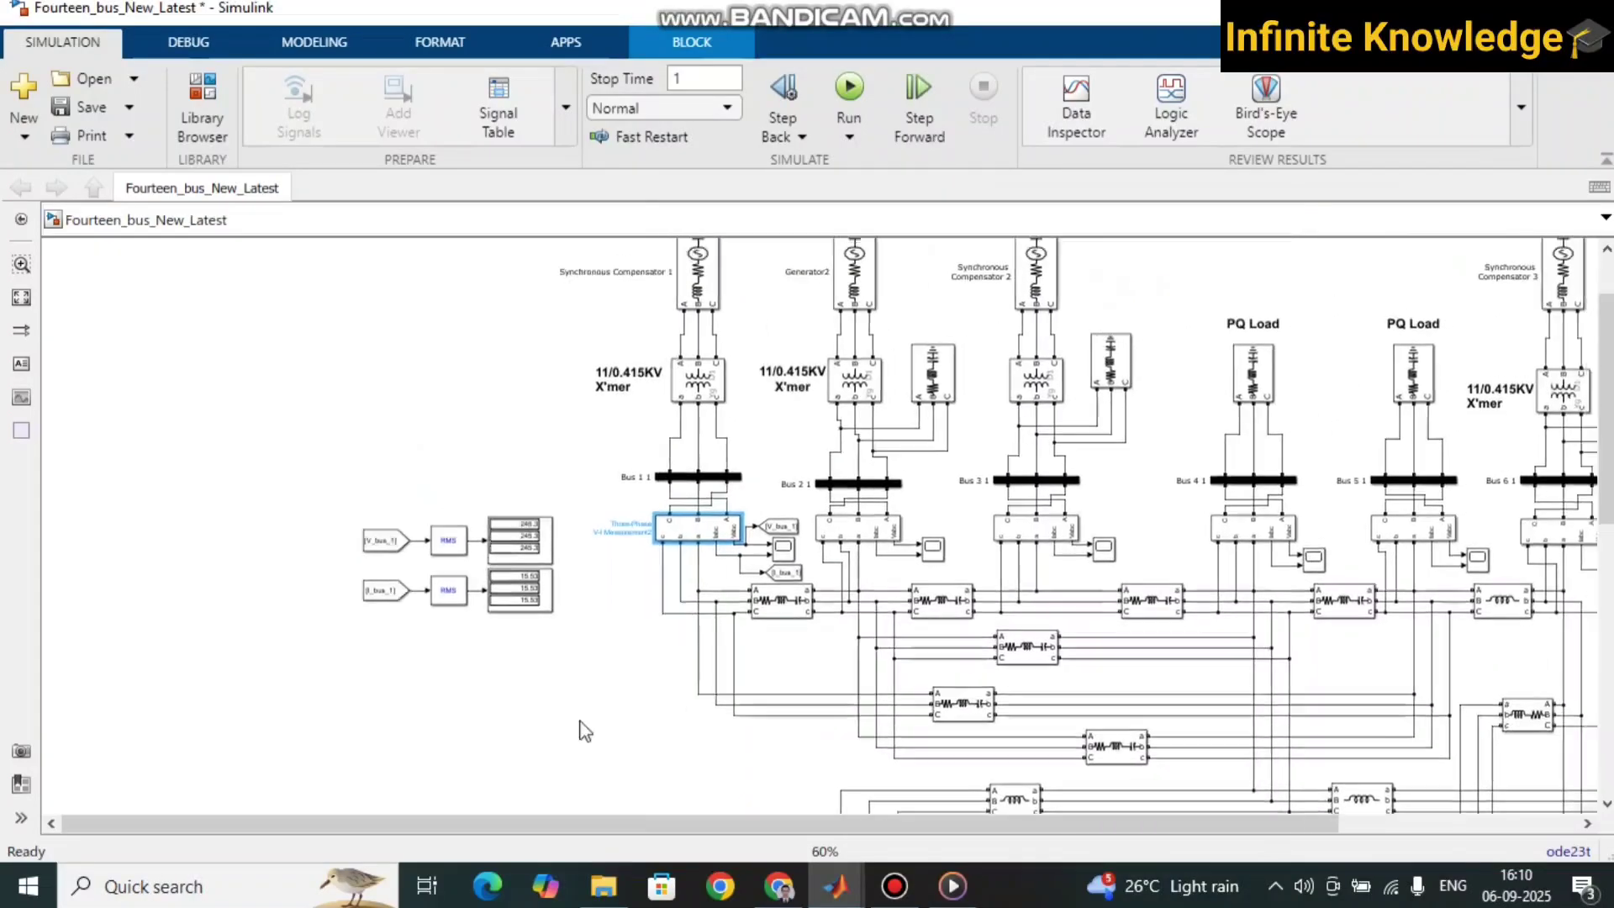
pyautogui.hscroll(5, 603, 725)
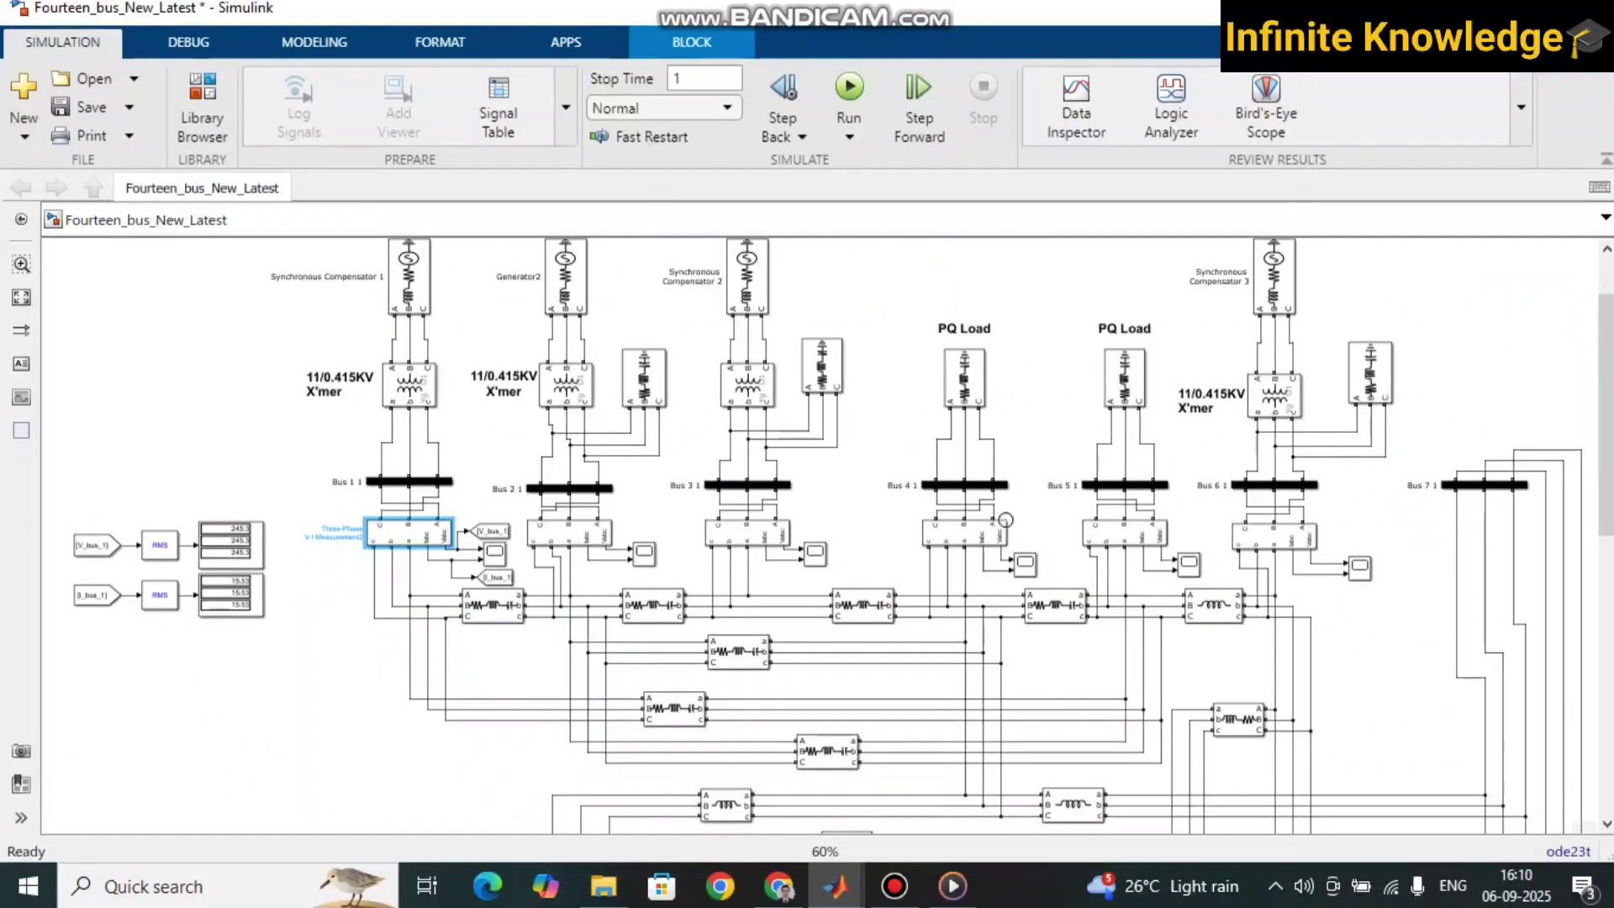
# - View the Bus 4 (Scope7) and Bus 6 (Scope8) three-phase waveforms, then close both scope windows
pyautogui.doubleClick(1023, 563)
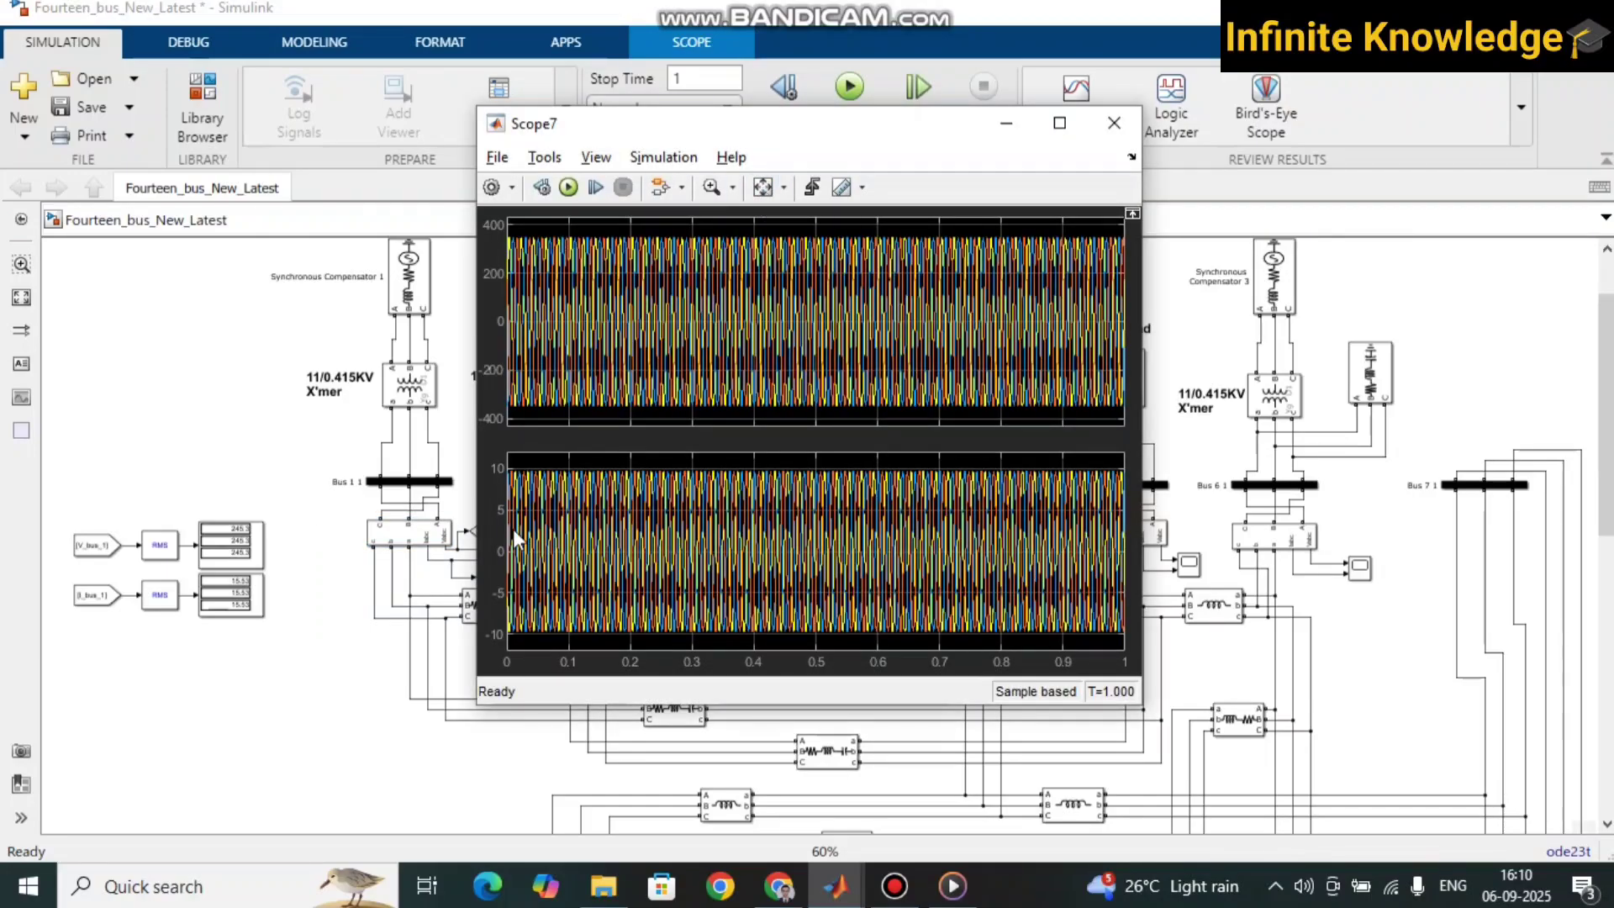
pyautogui.click(1005, 128)
pyautogui.doubleClick(1188, 563)
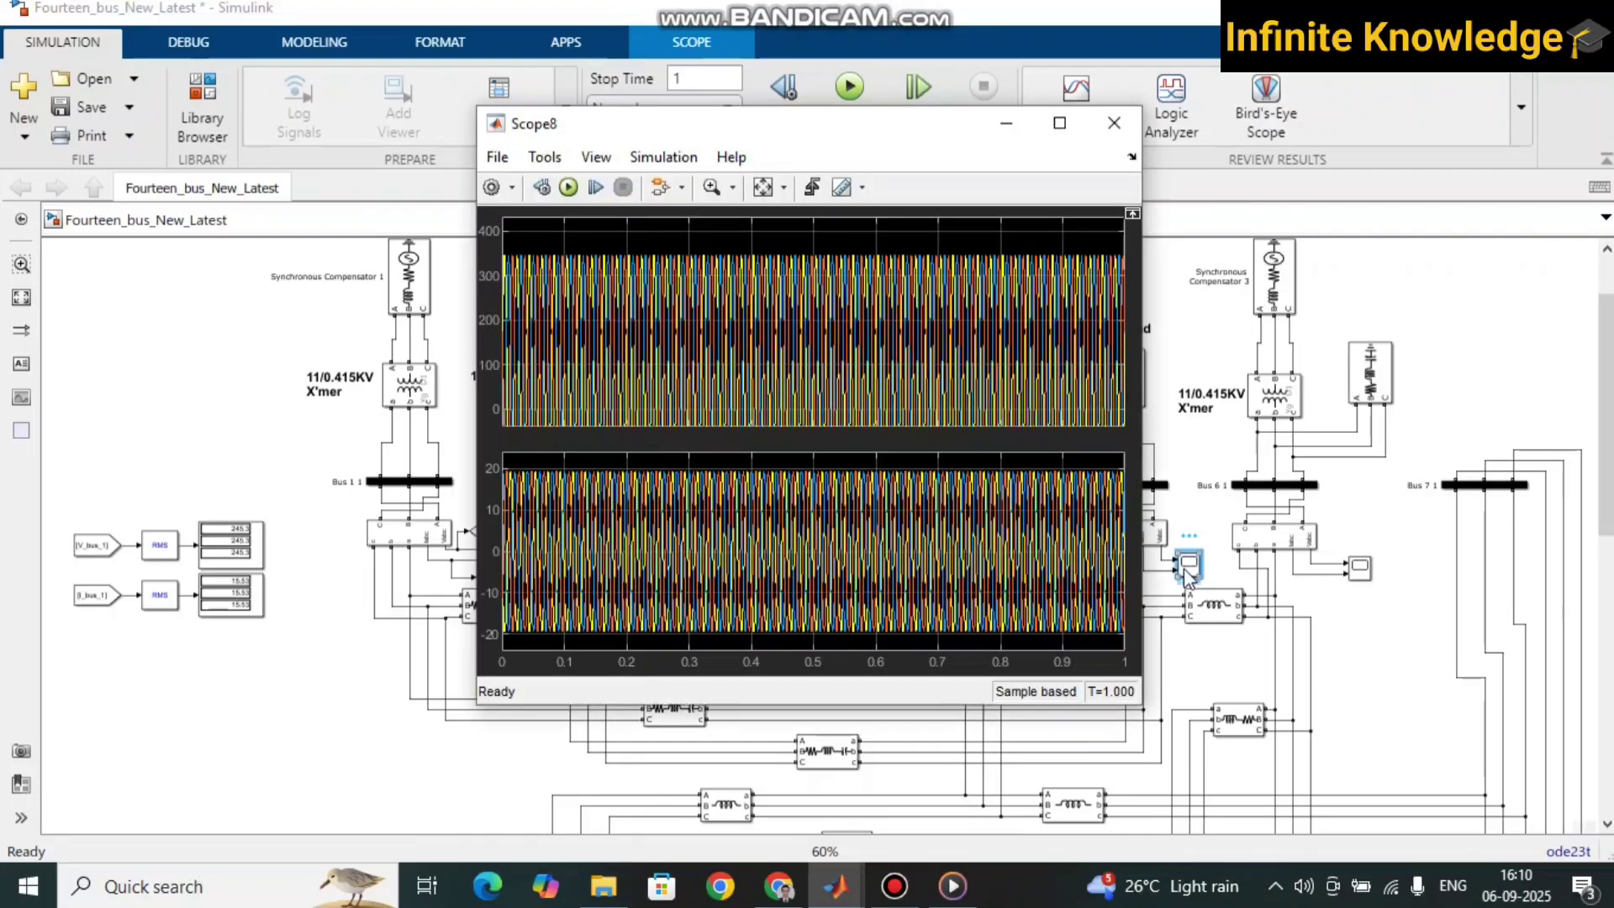
pyautogui.moveTo(849, 124); pyautogui.dragTo(721, 112)
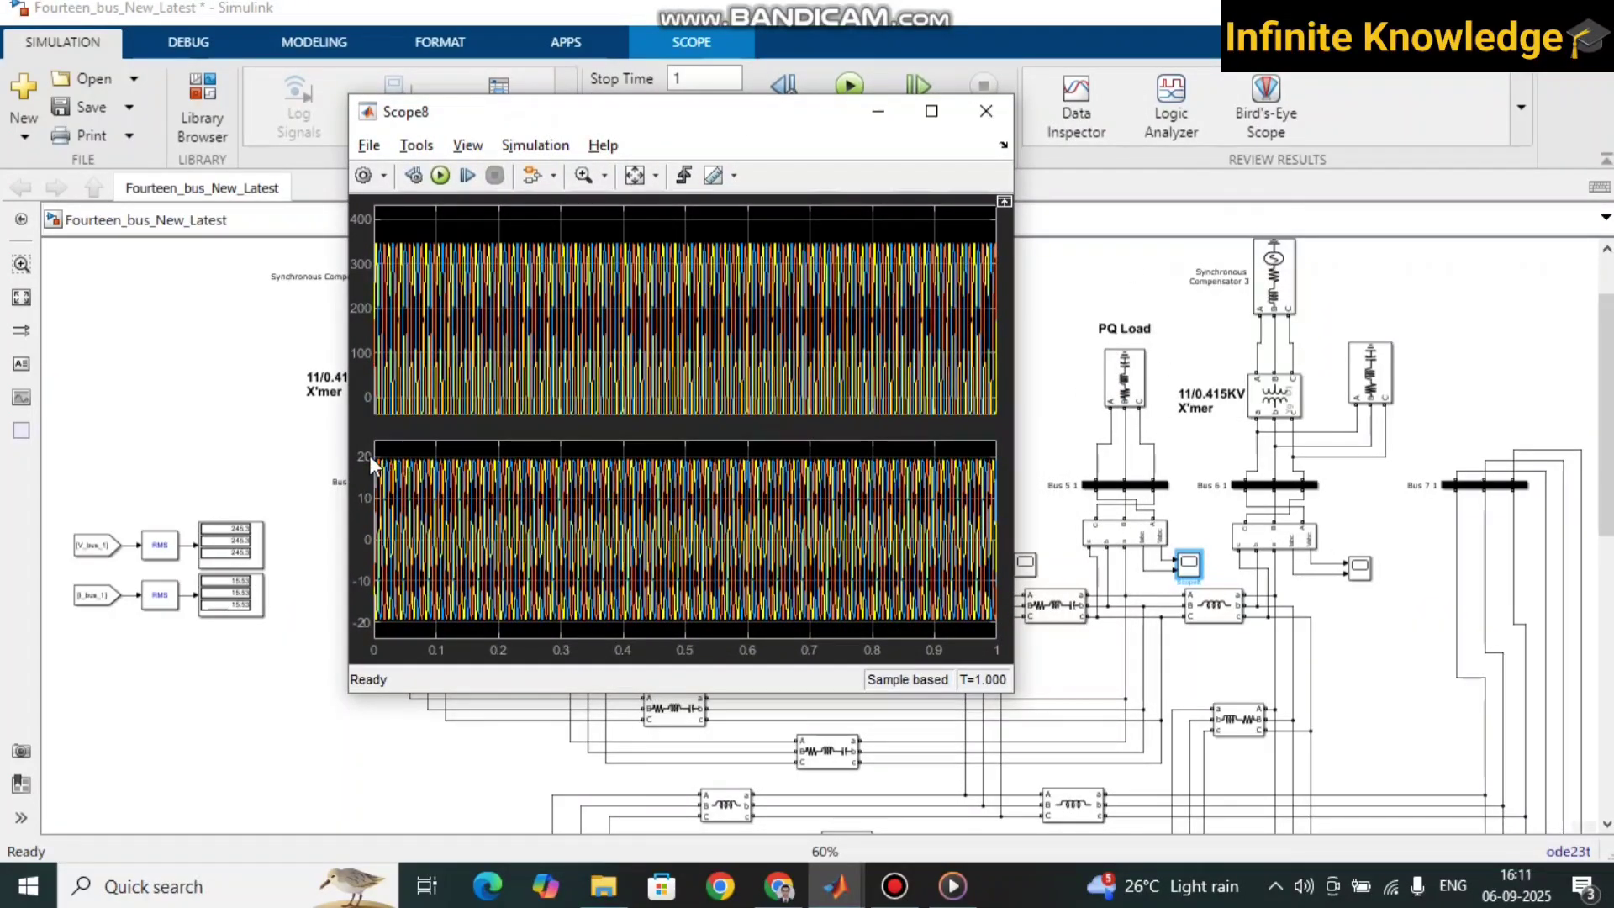
pyautogui.click(878, 111)
pyautogui.scroll(-5, 1090, 834)
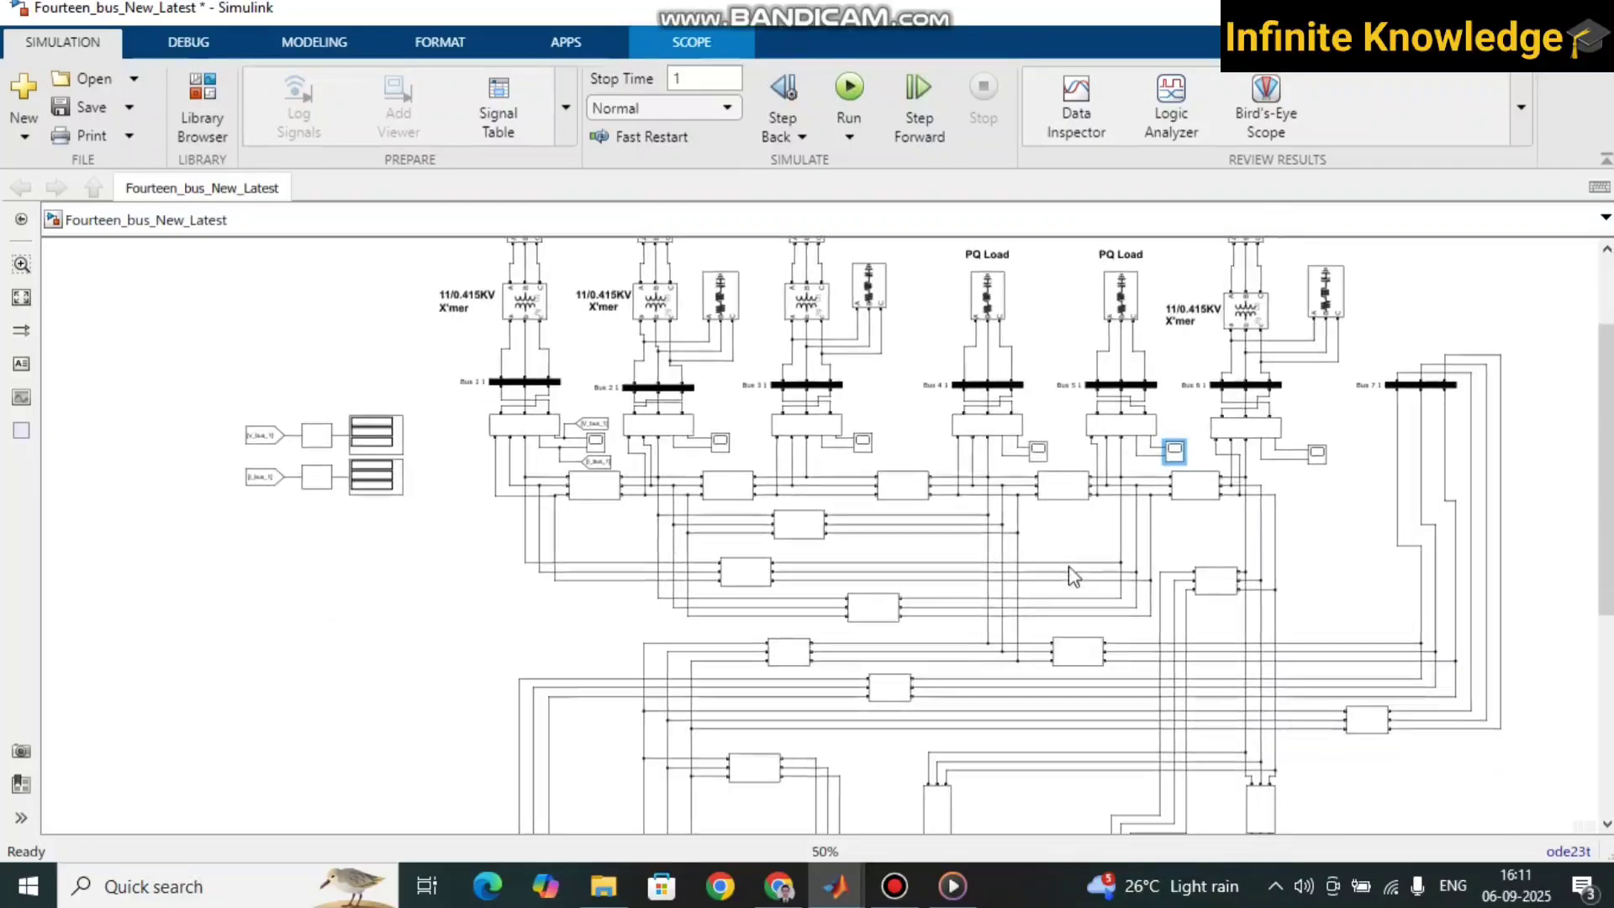
pyautogui.scroll(-5, 1090, 834)
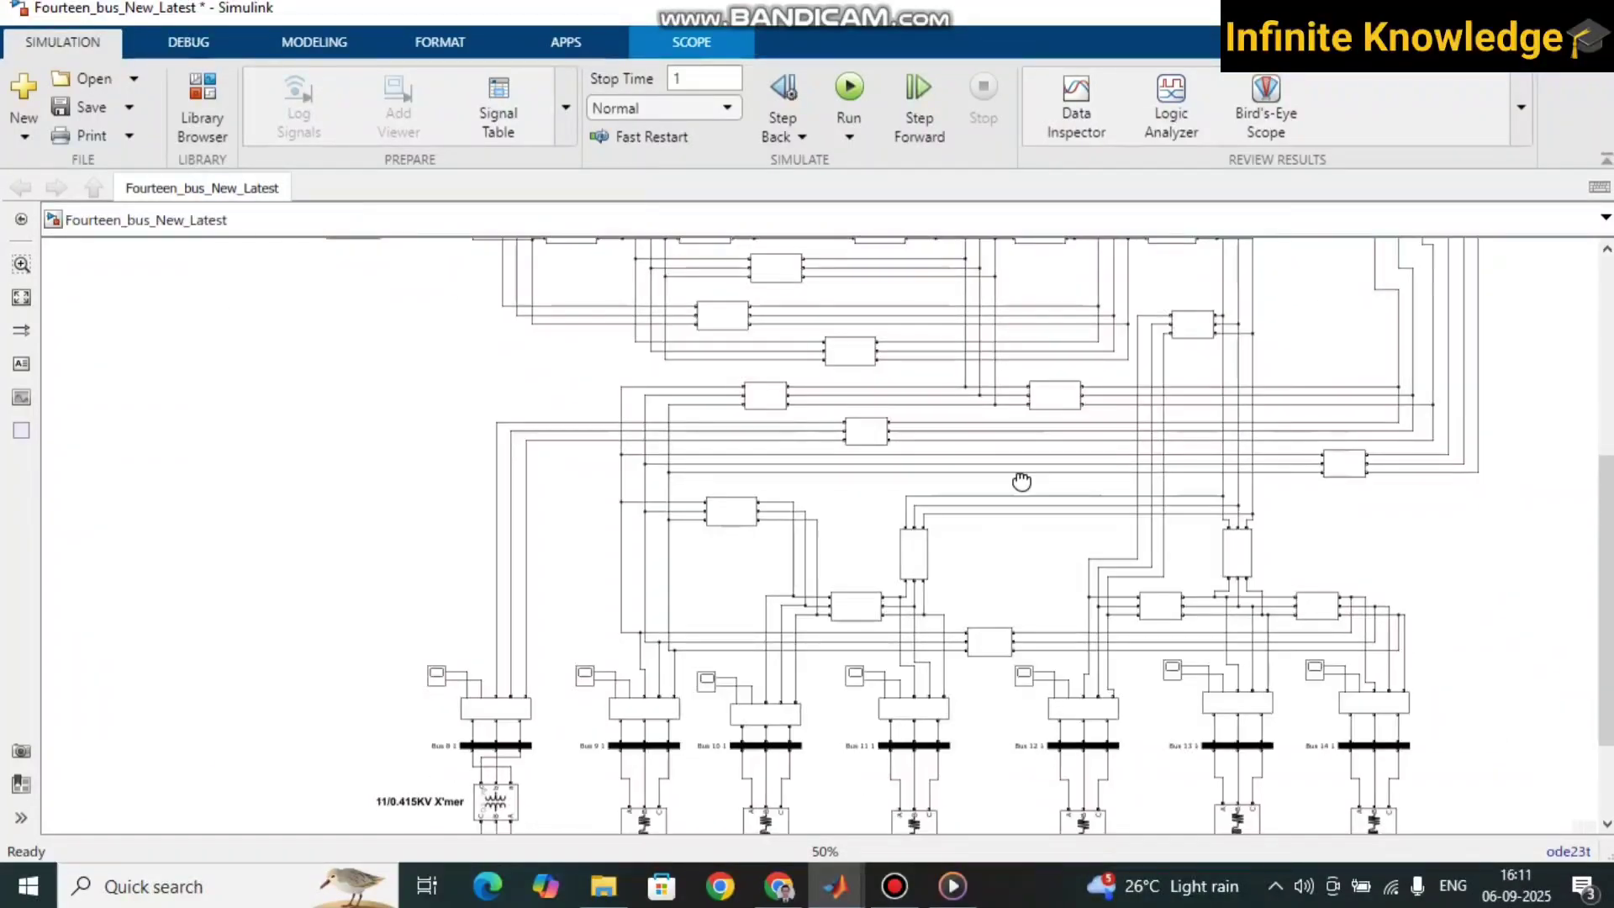
pyautogui.scroll(5, 1014, 451)
pyautogui.scroll(3, 537, 311)
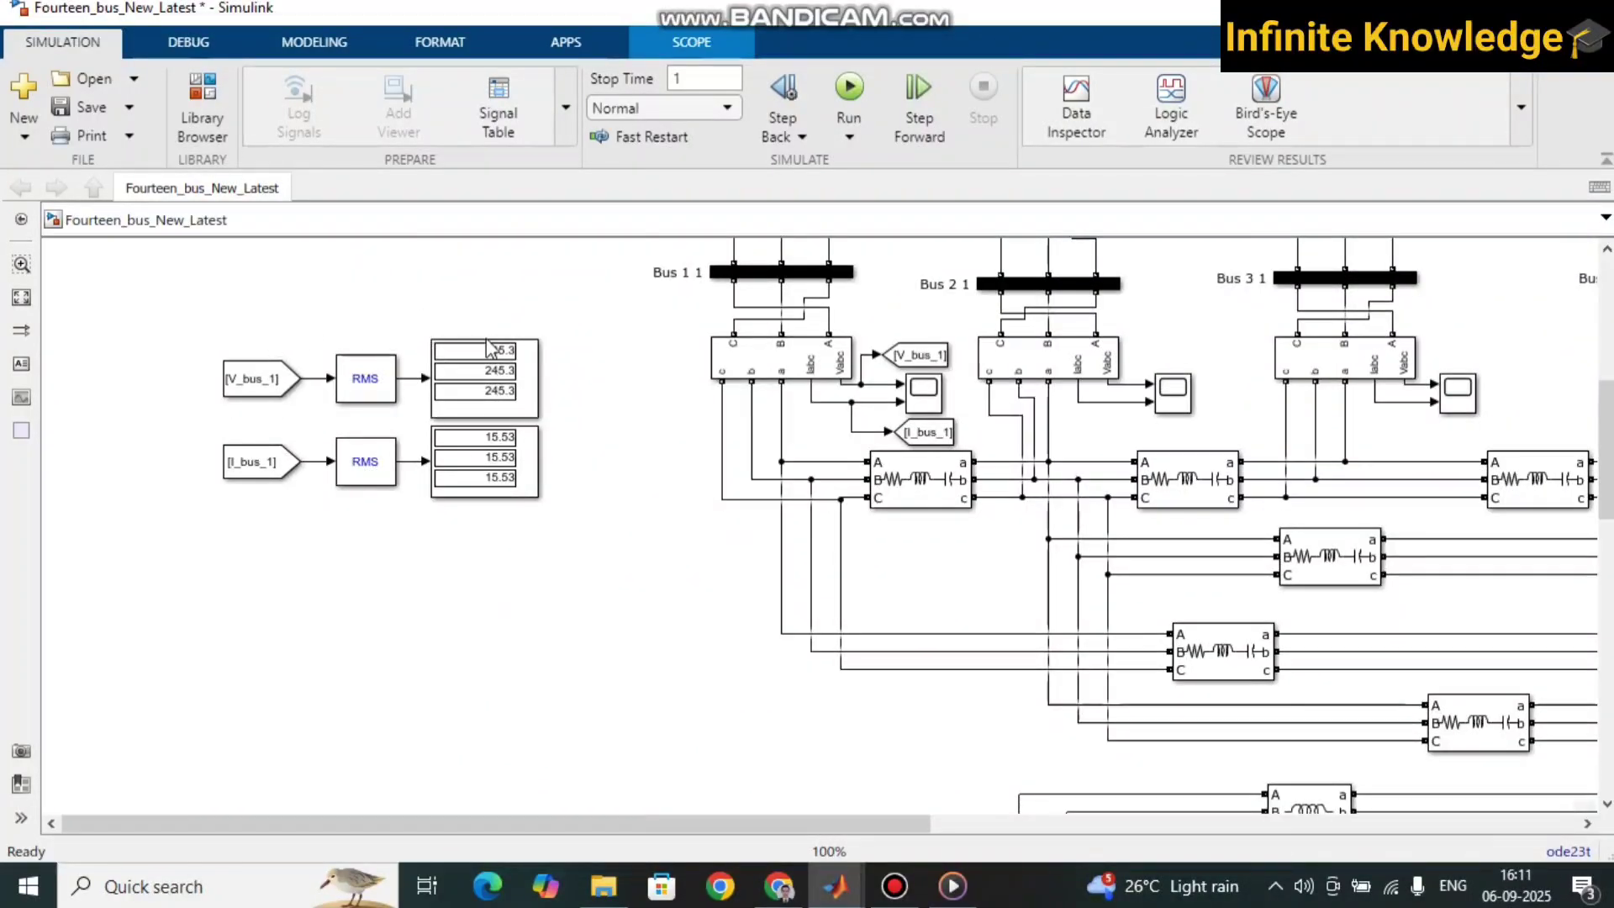
pyautogui.scroll(-5, 588, 420)
pyautogui.scroll(6, 624, 441)
pyautogui.scroll(-5, 624, 441)
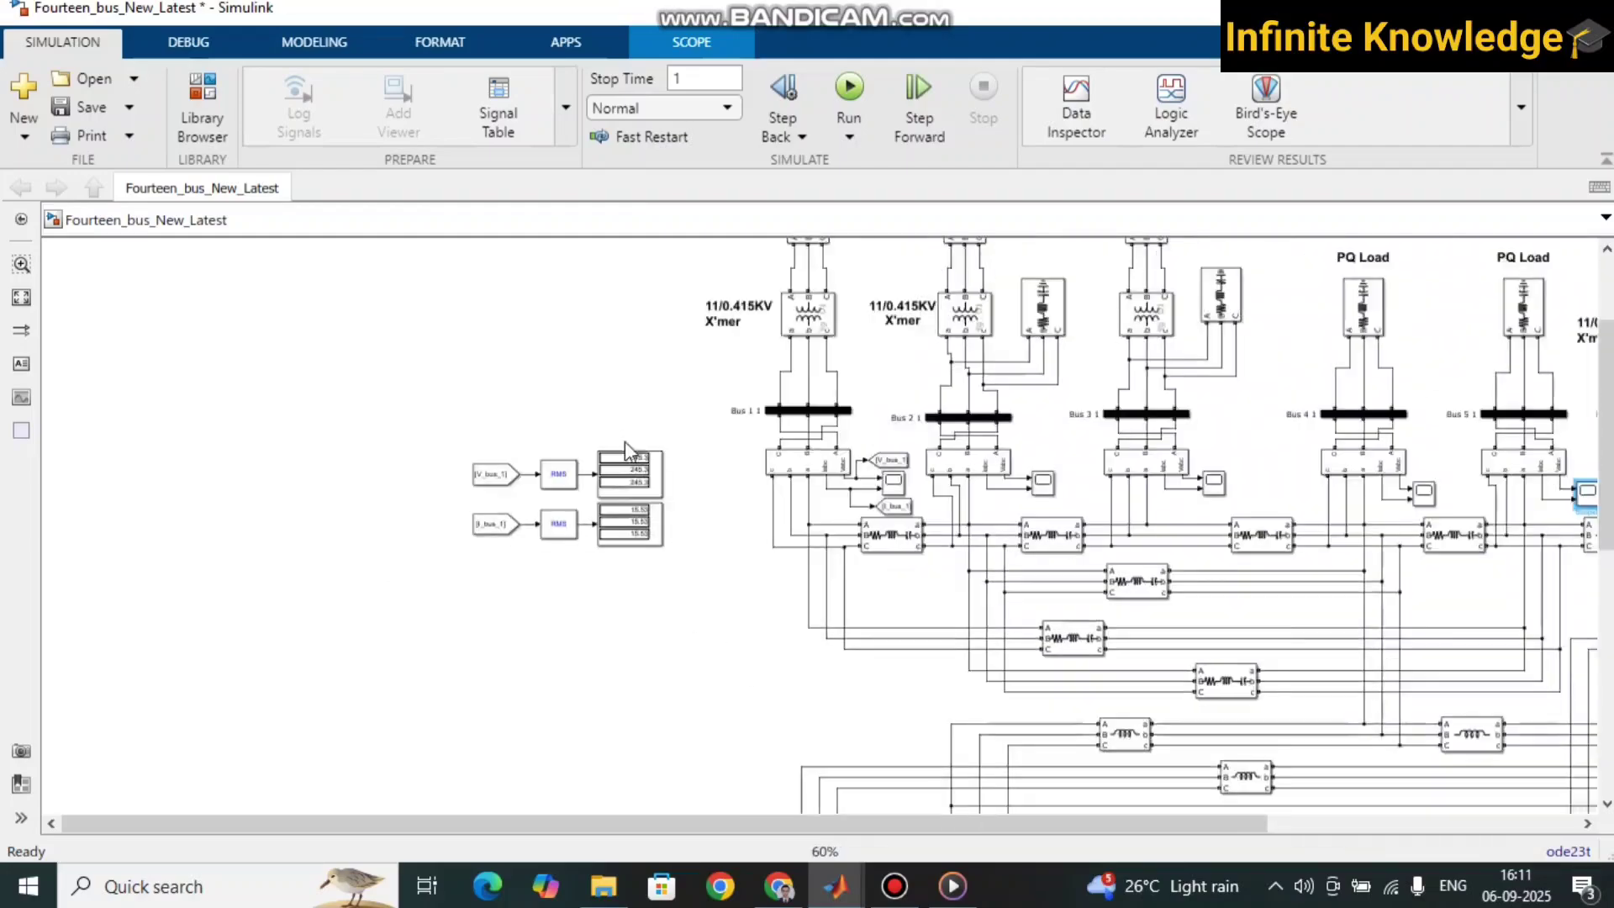
pyautogui.scroll(-3, 623, 442)
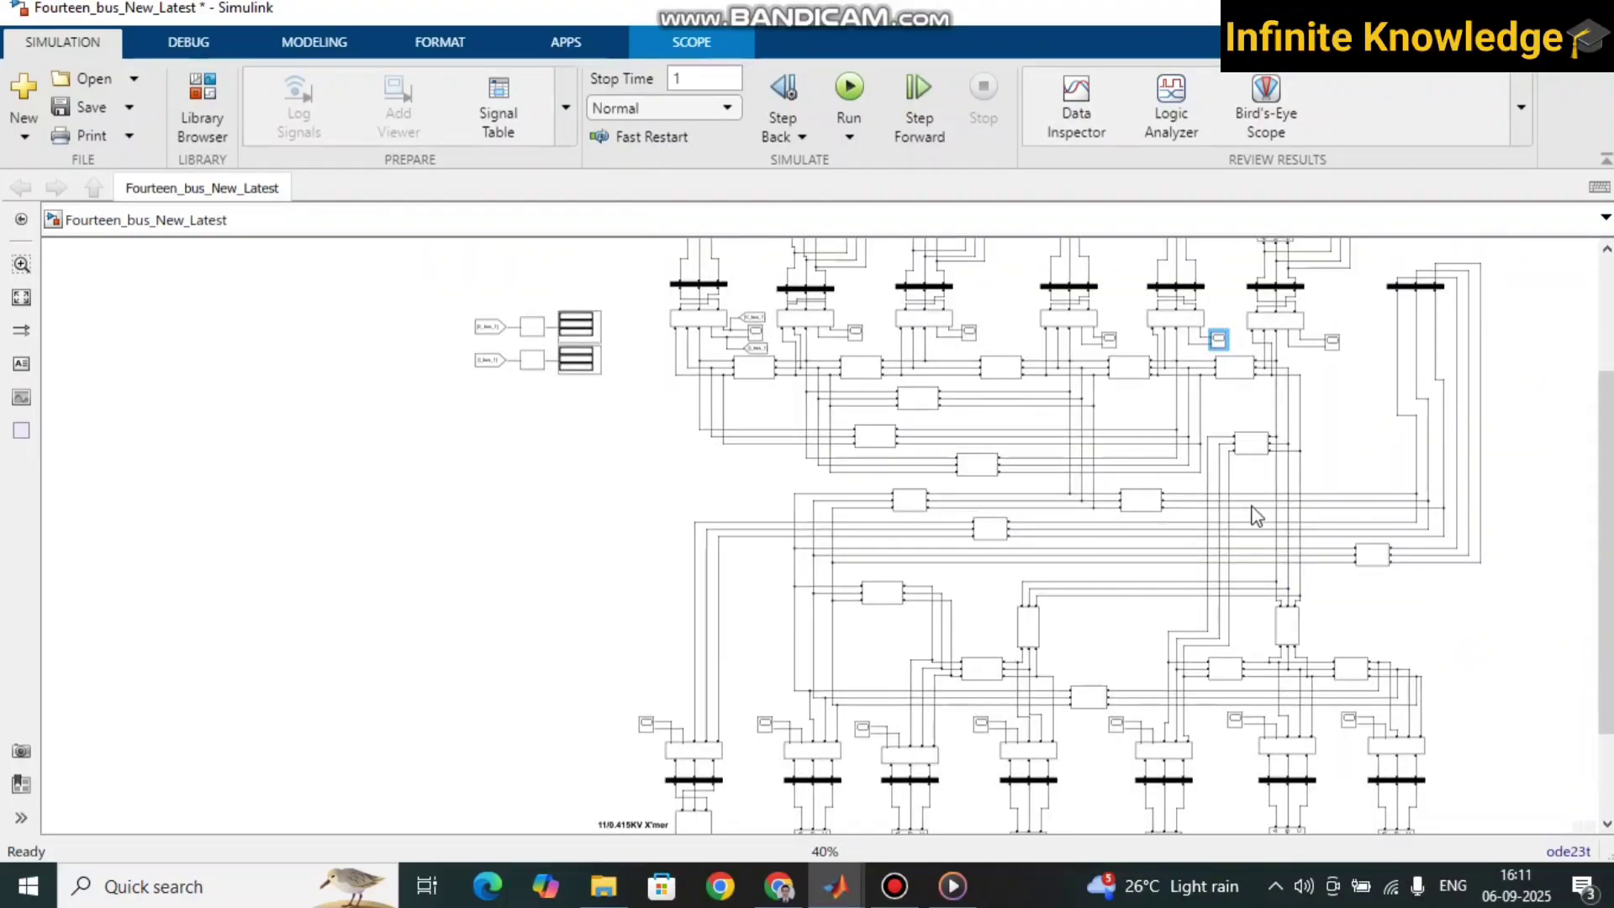
pyautogui.scroll(5, 1176, 527)
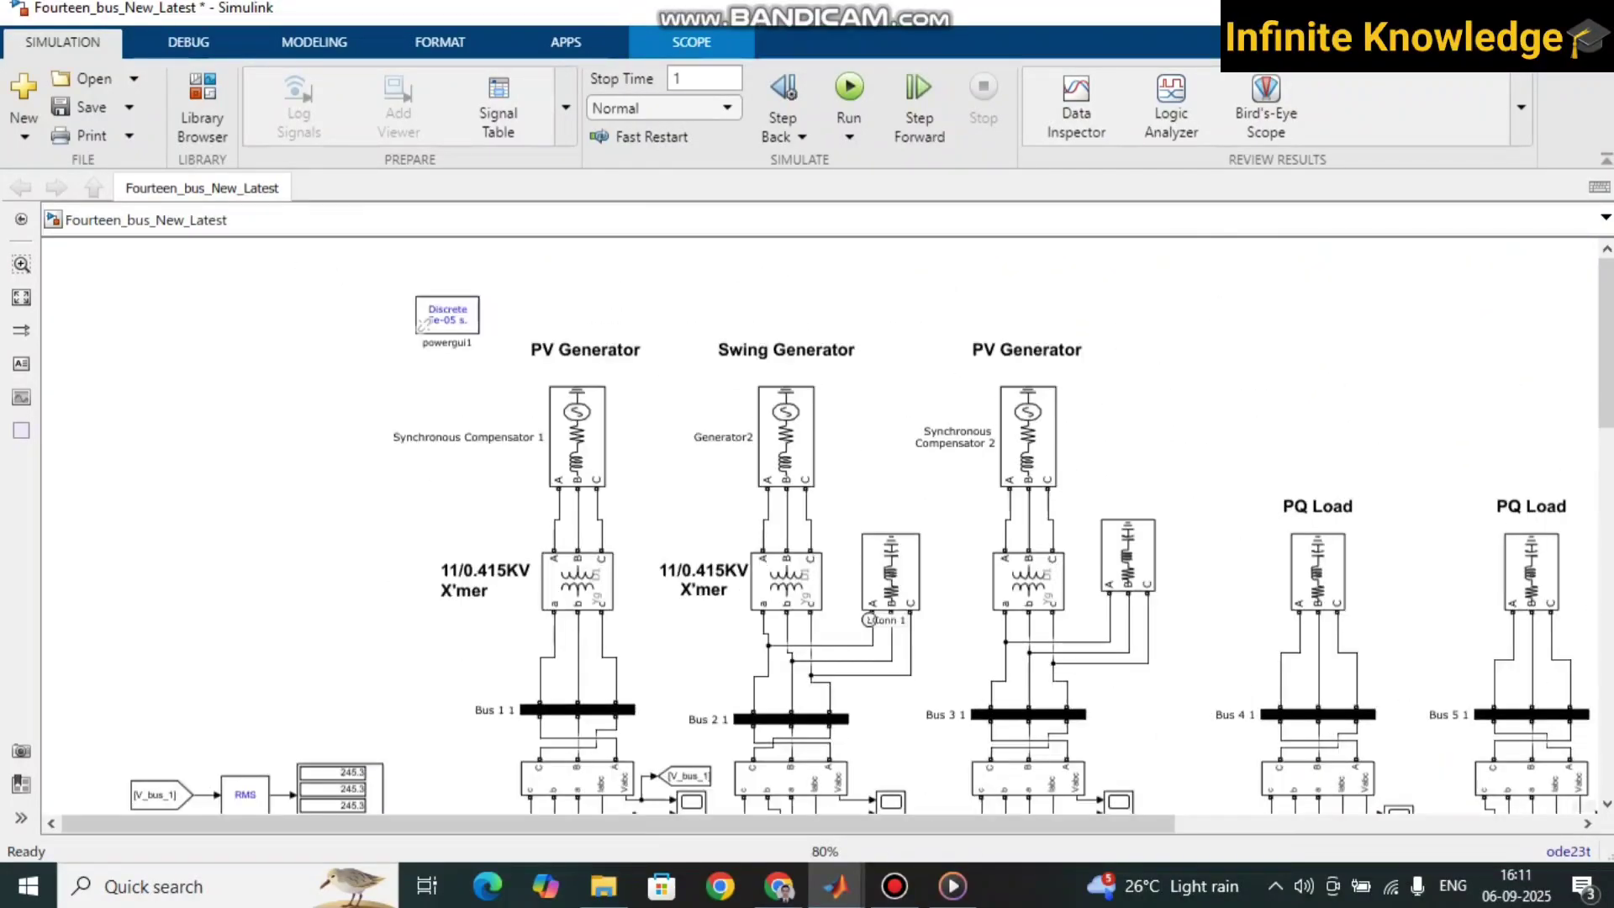
pyautogui.scroll(-5, 832, 622)
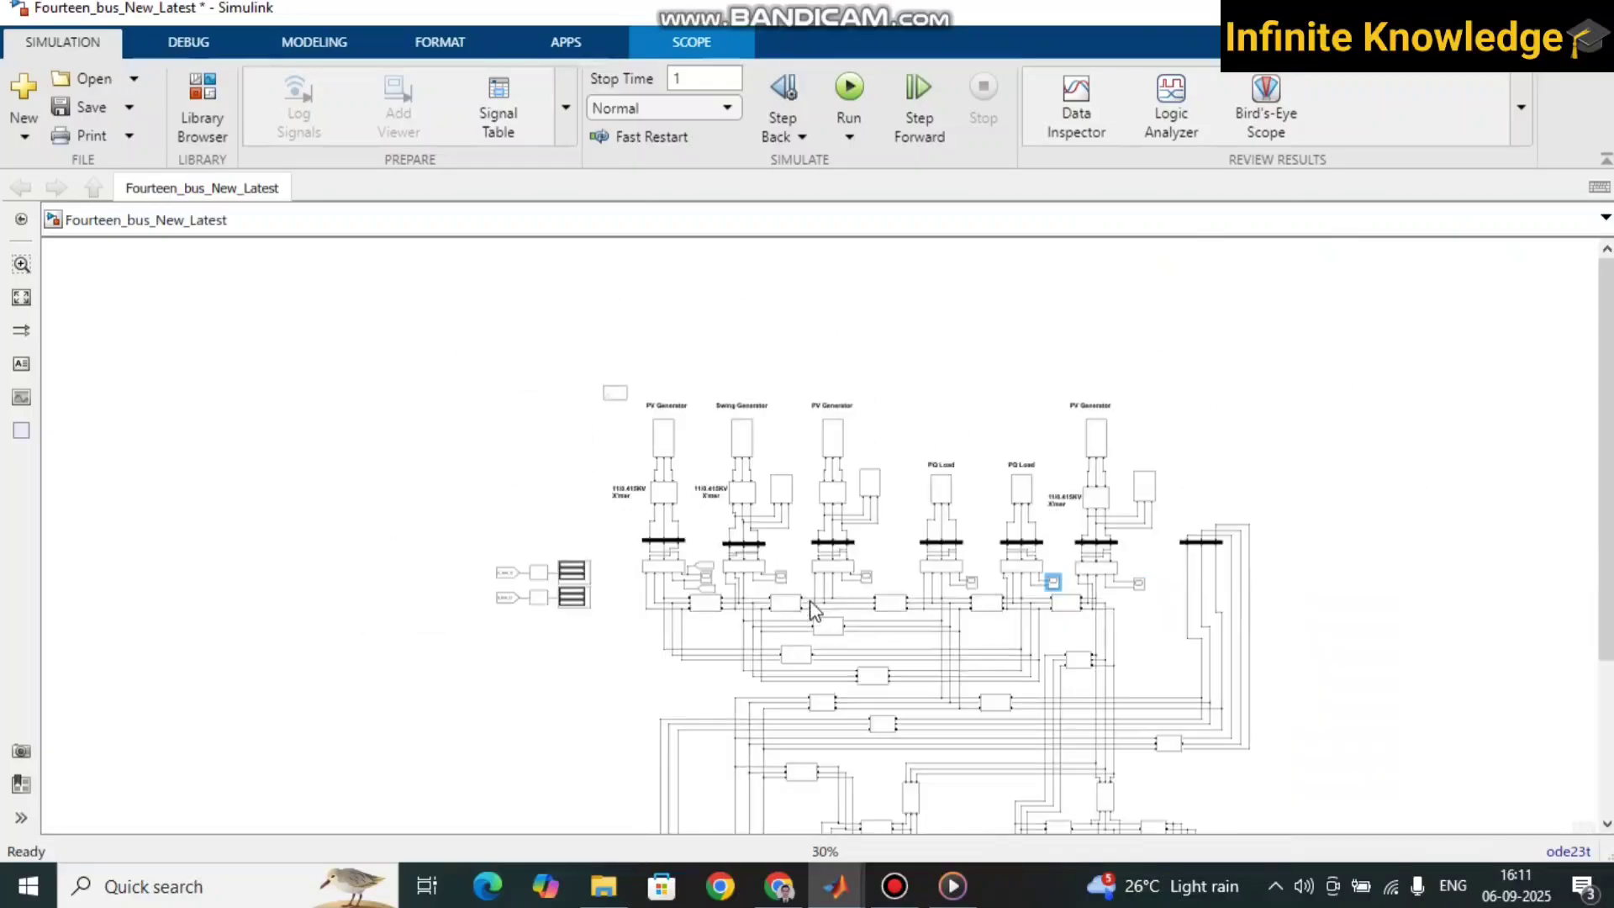
pyautogui.scroll(3, 832, 685)
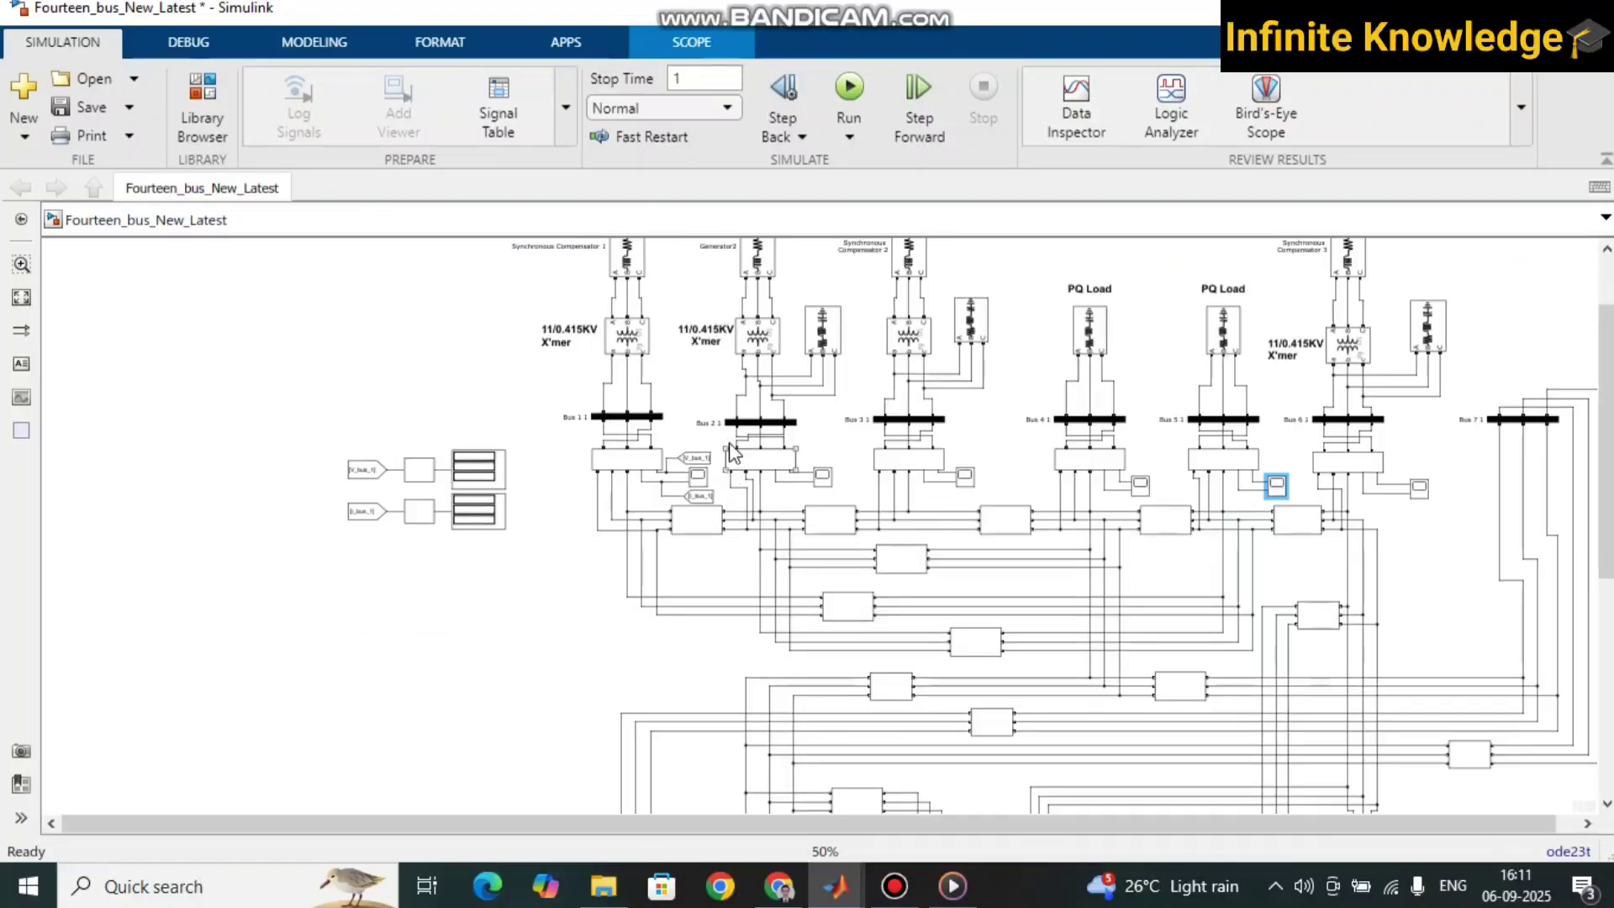
pyautogui.scroll(1, 730, 576)
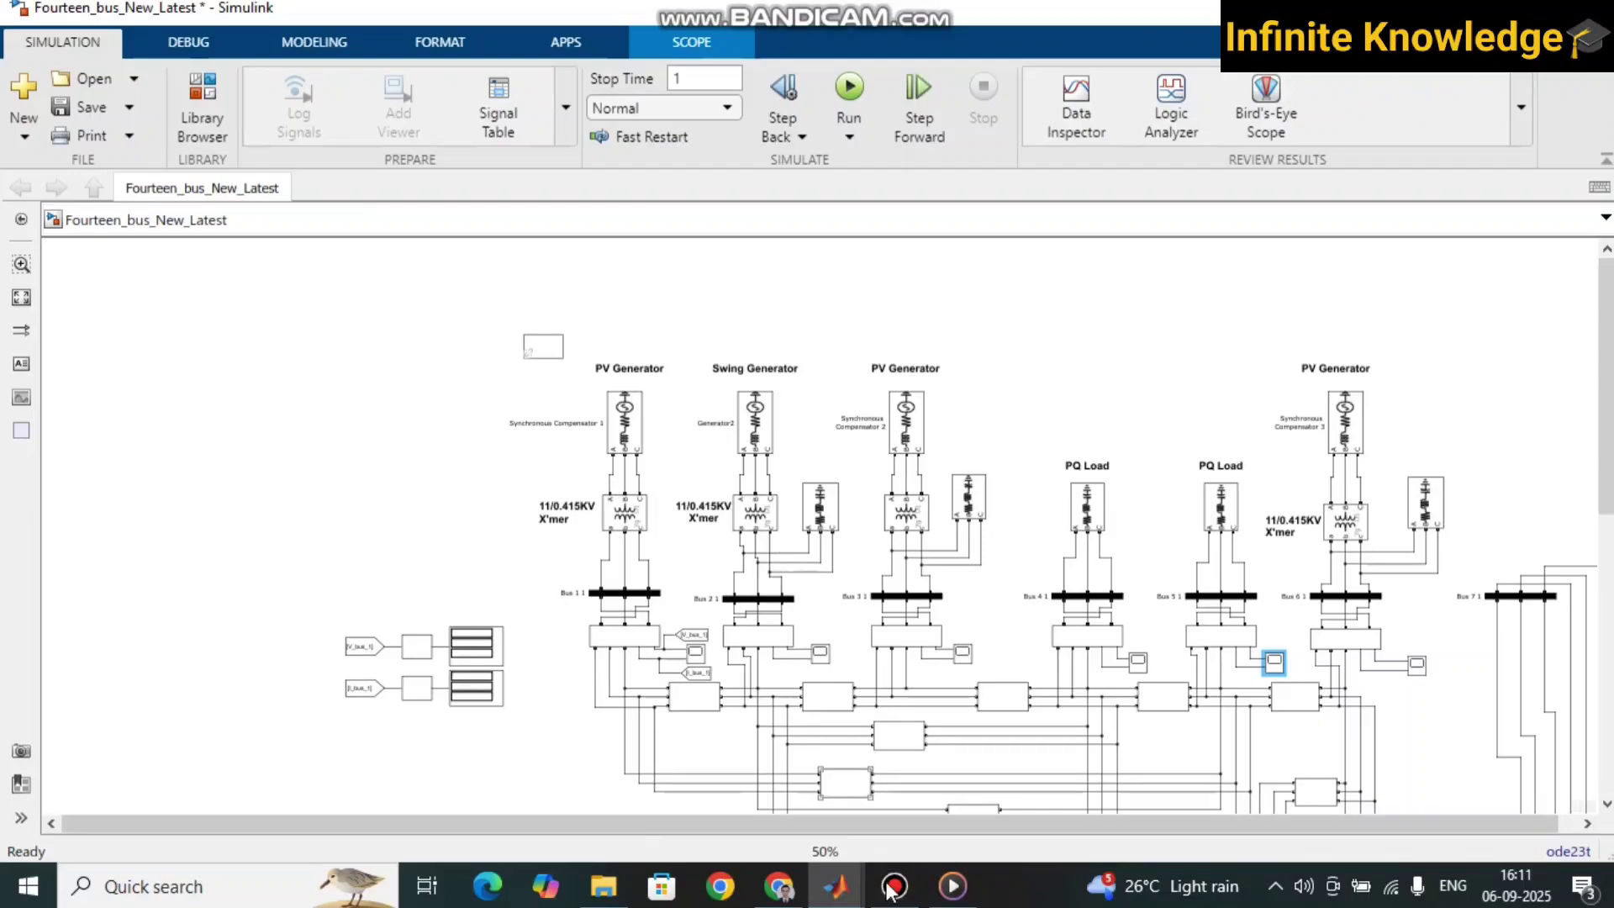
pyautogui.scroll(3, 756, 538)
pyautogui.scroll(-2, 659, 538)
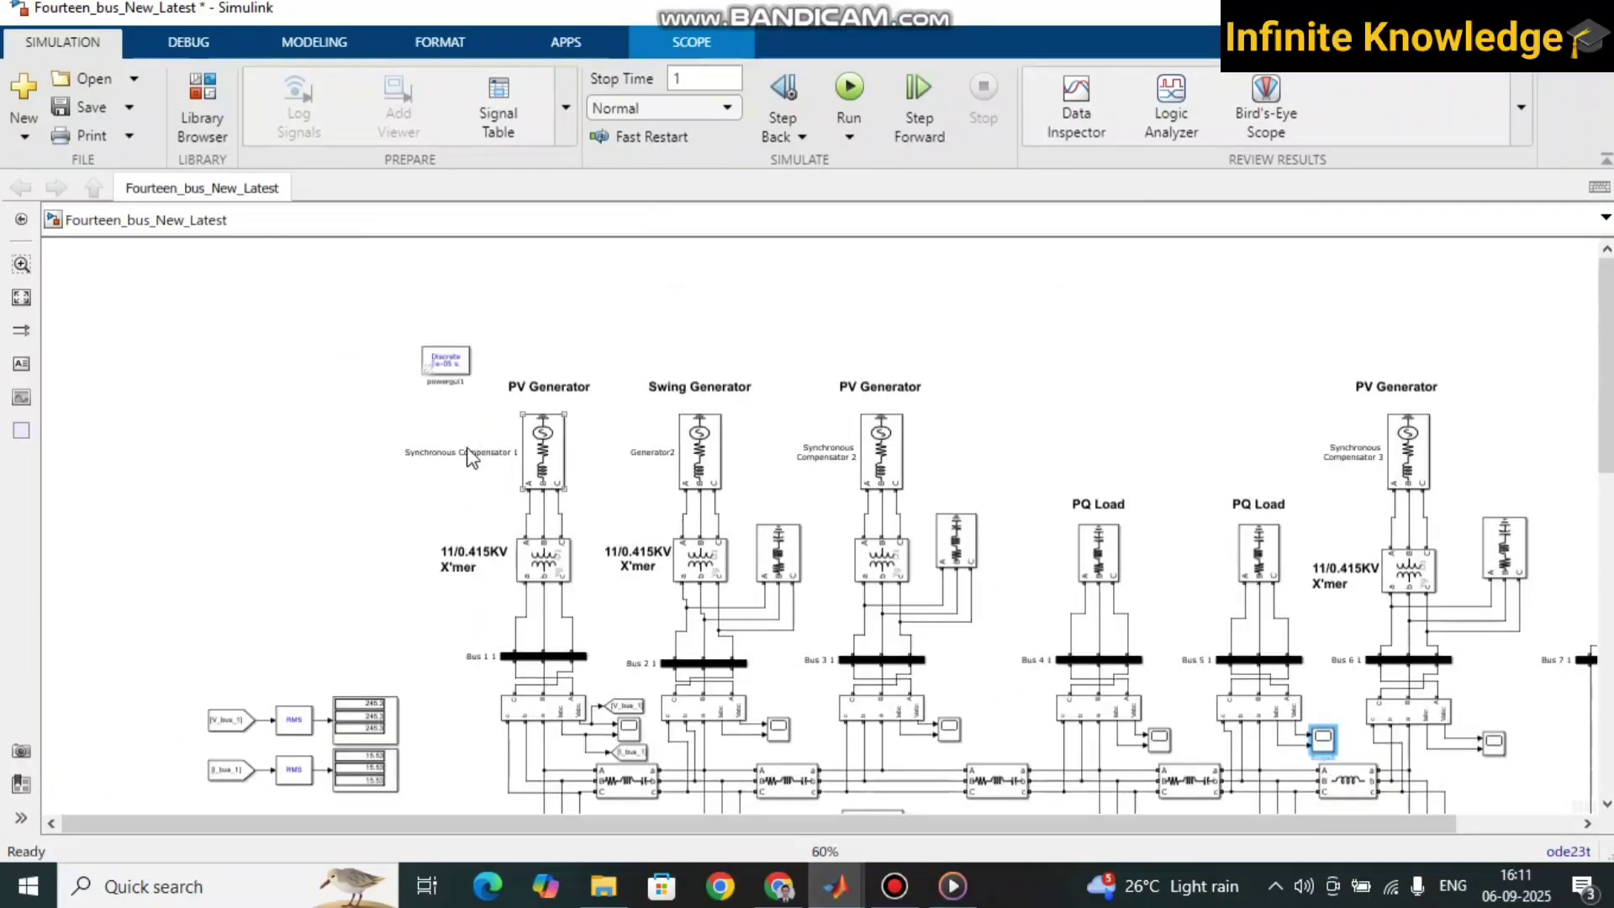
pyautogui.scroll(1, 425, 432)
# - Launch the Load Flow Analyzer from the powergui block's Tools tab
pyautogui.click(461, 347)
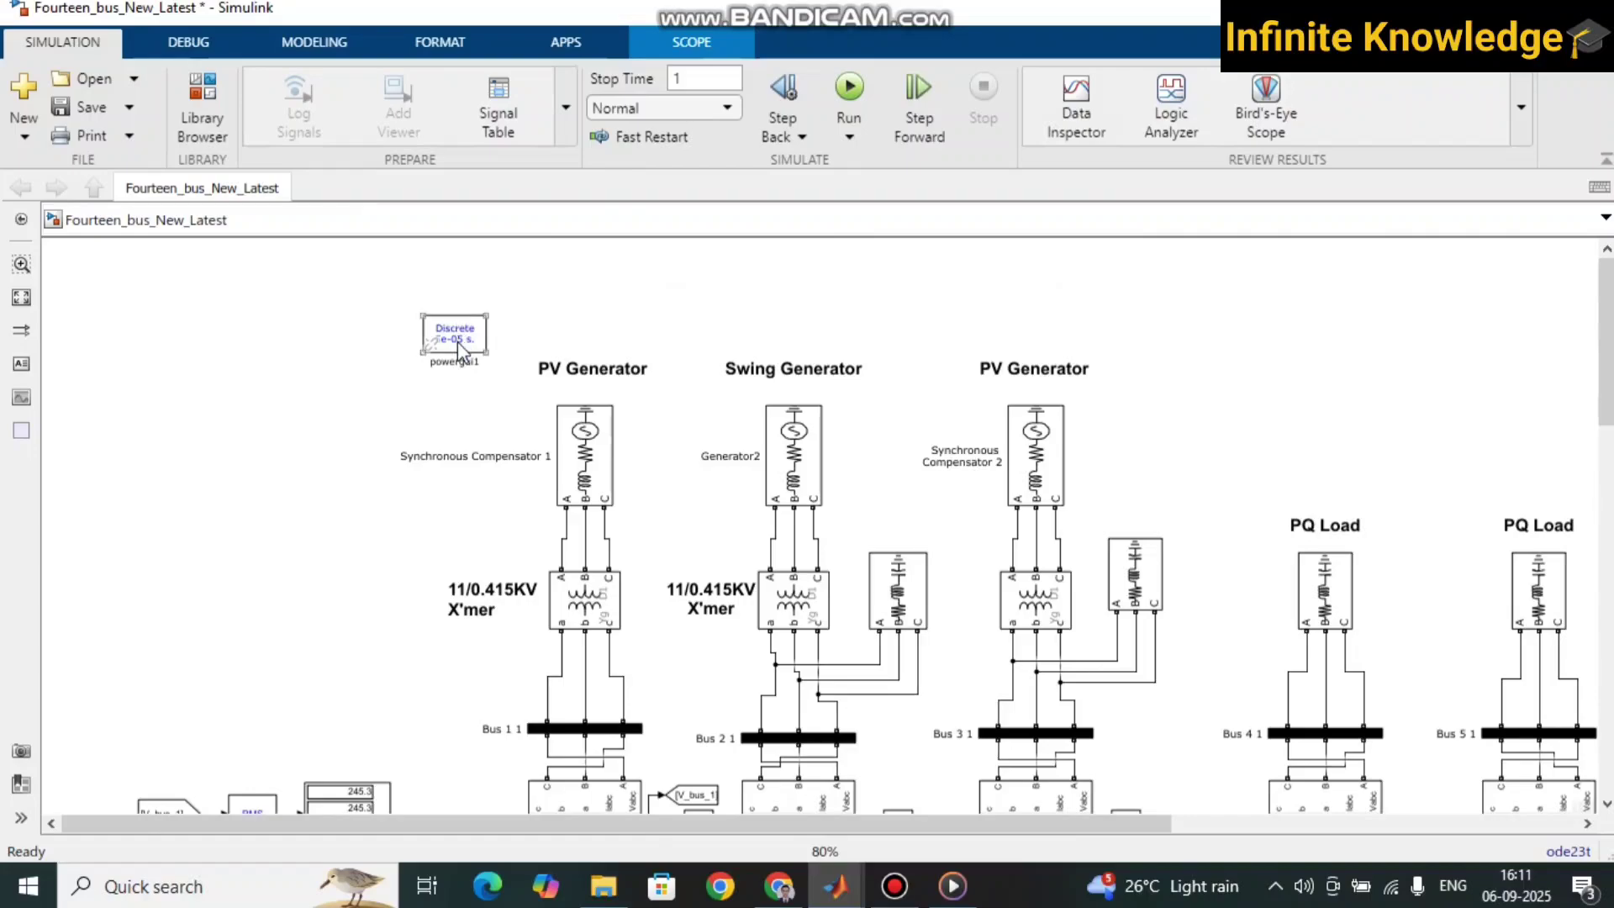
pyautogui.doubleClick(473, 340)
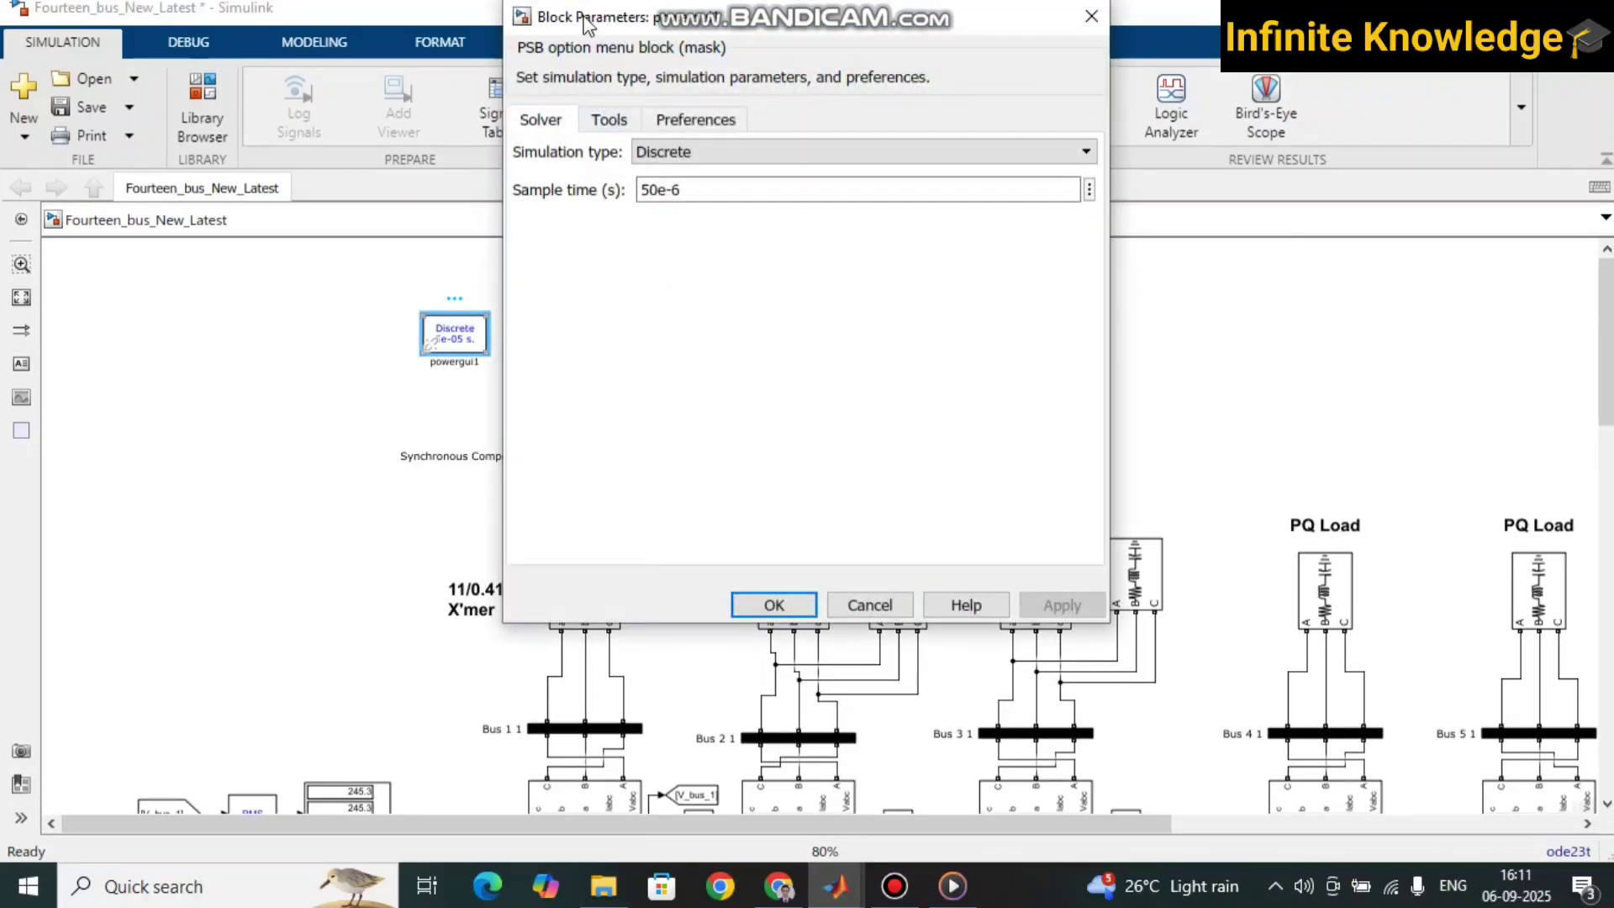
pyautogui.click(609, 119)
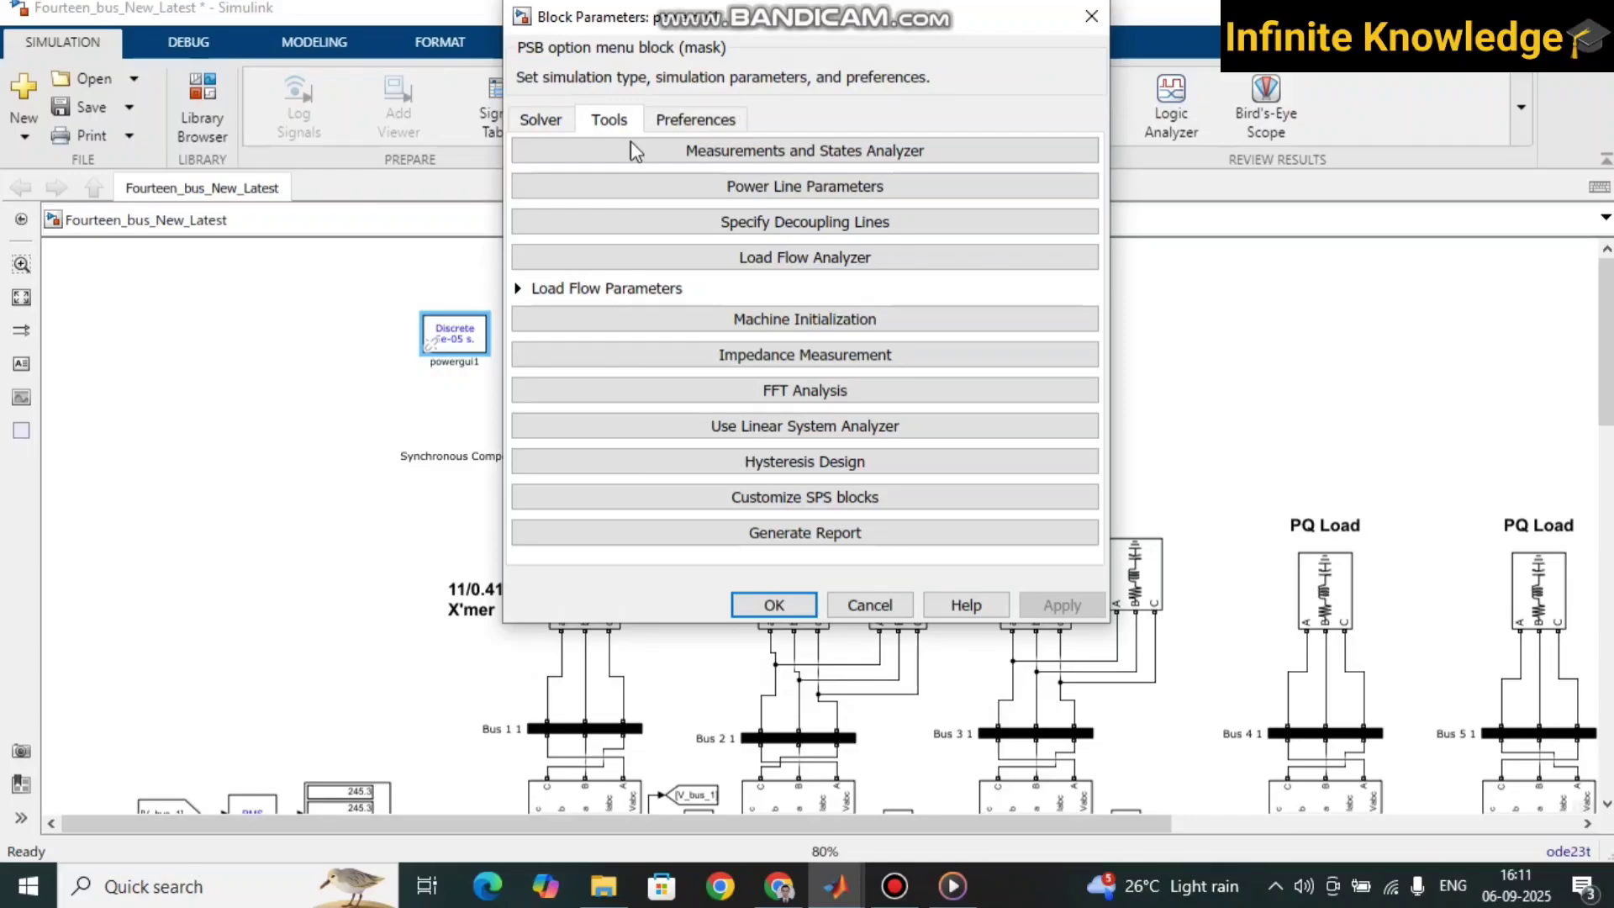
pyautogui.click(696, 268)
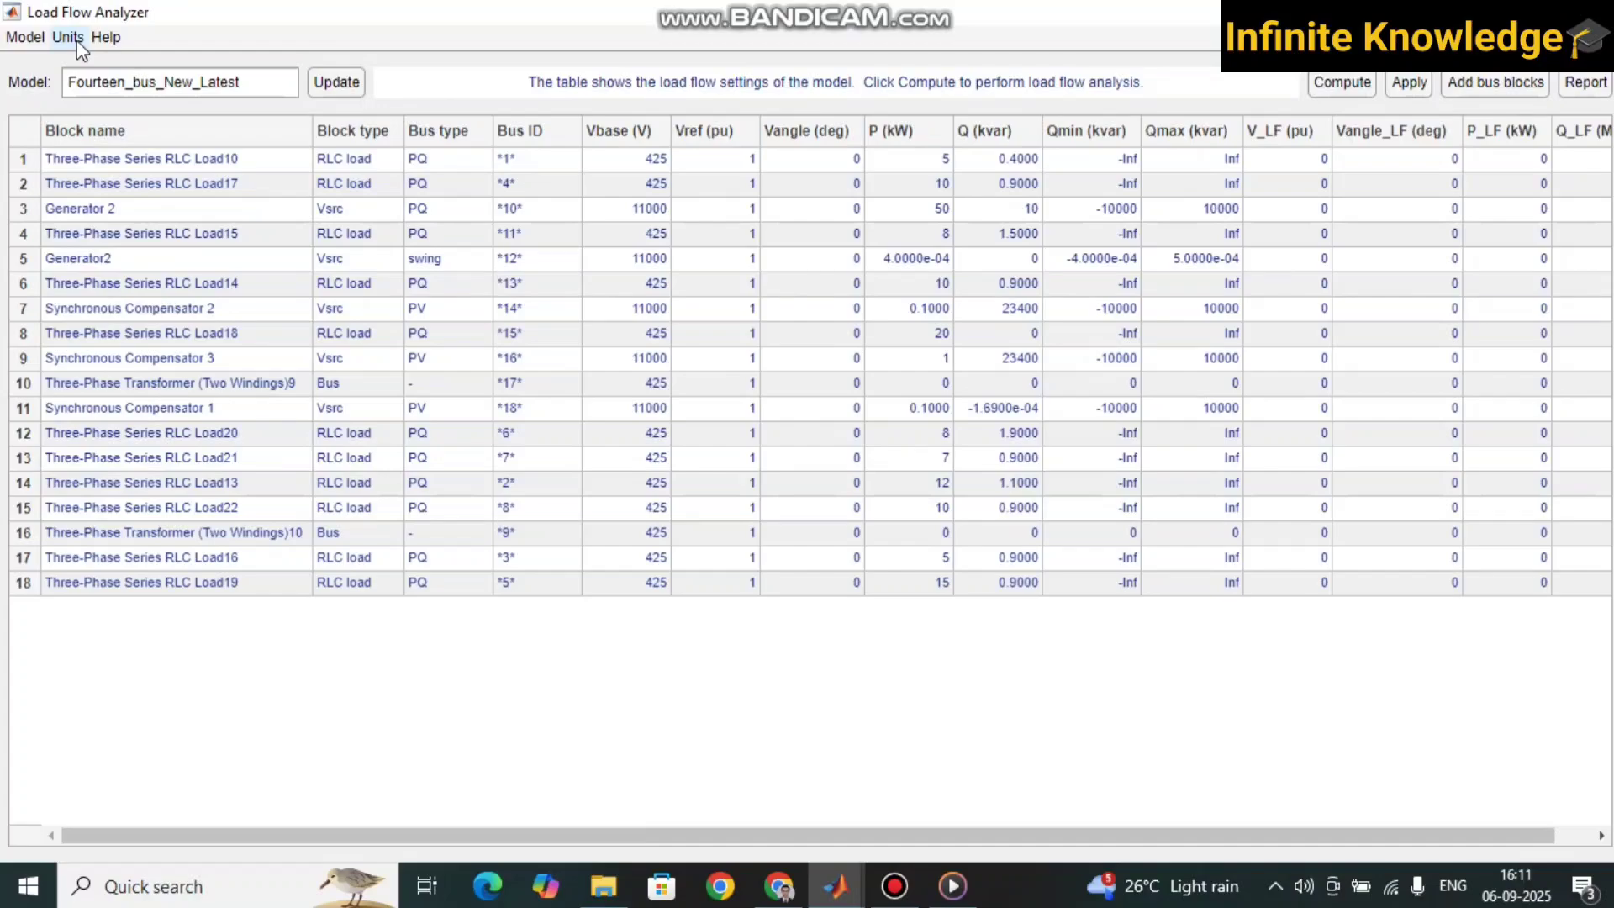
# - Leave the display units unchanged, scroll the converged table right to Q_LF, and return to the model
pyautogui.click(68, 37)
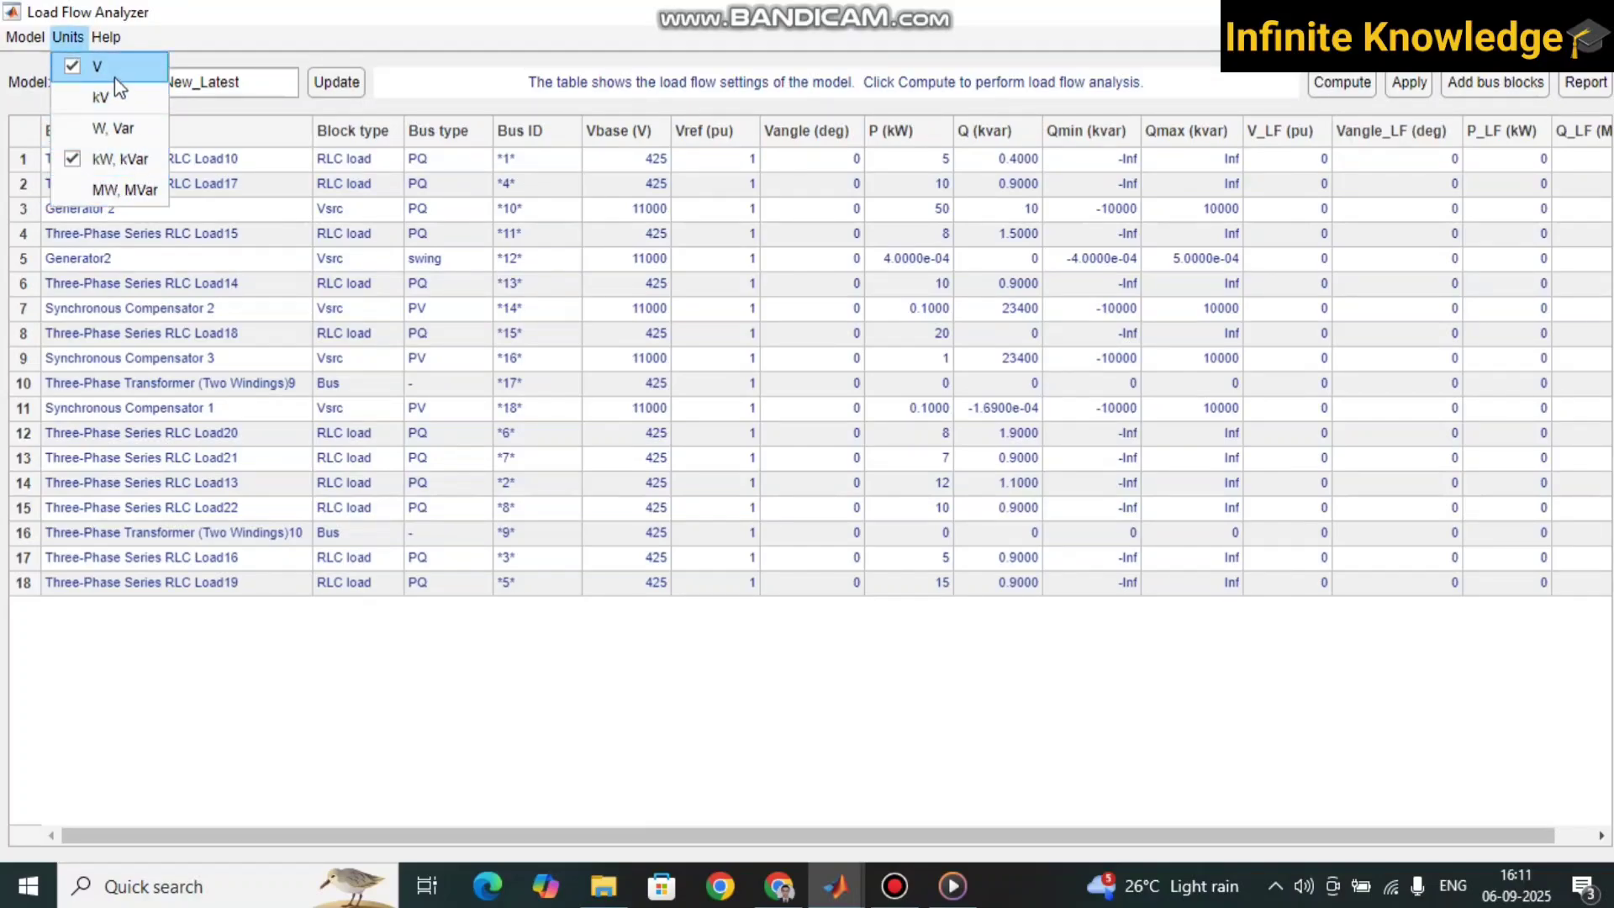
pyautogui.click(289, 742)
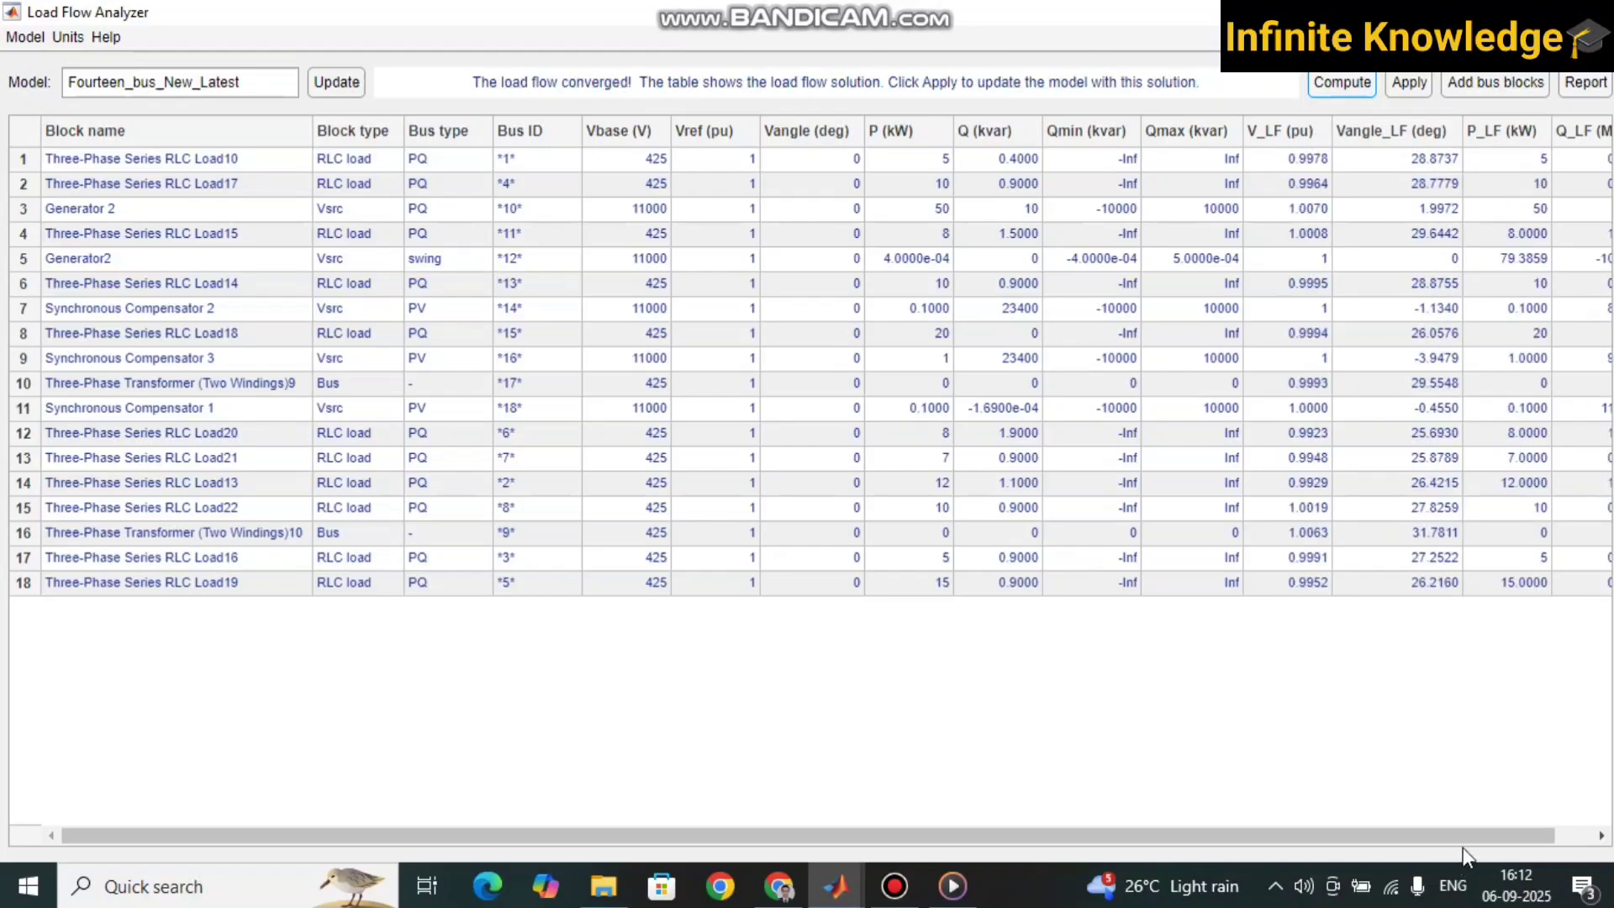
pyautogui.moveTo(1469, 836); pyautogui.dragTo(1525, 836)
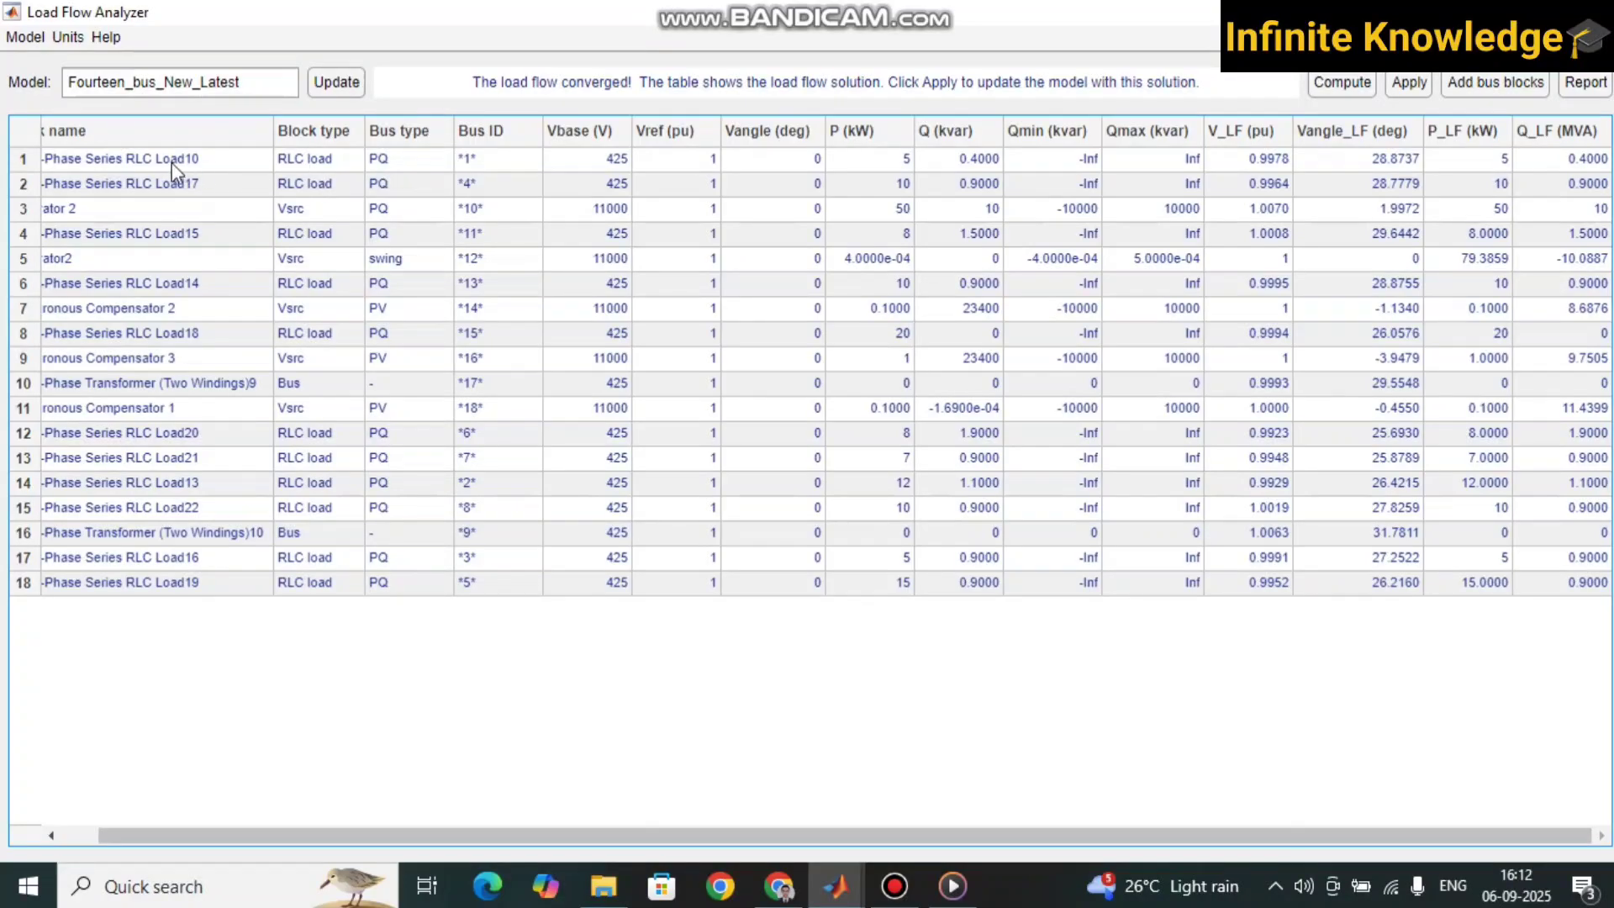
pyautogui.hotkey('alt', 'Tab')
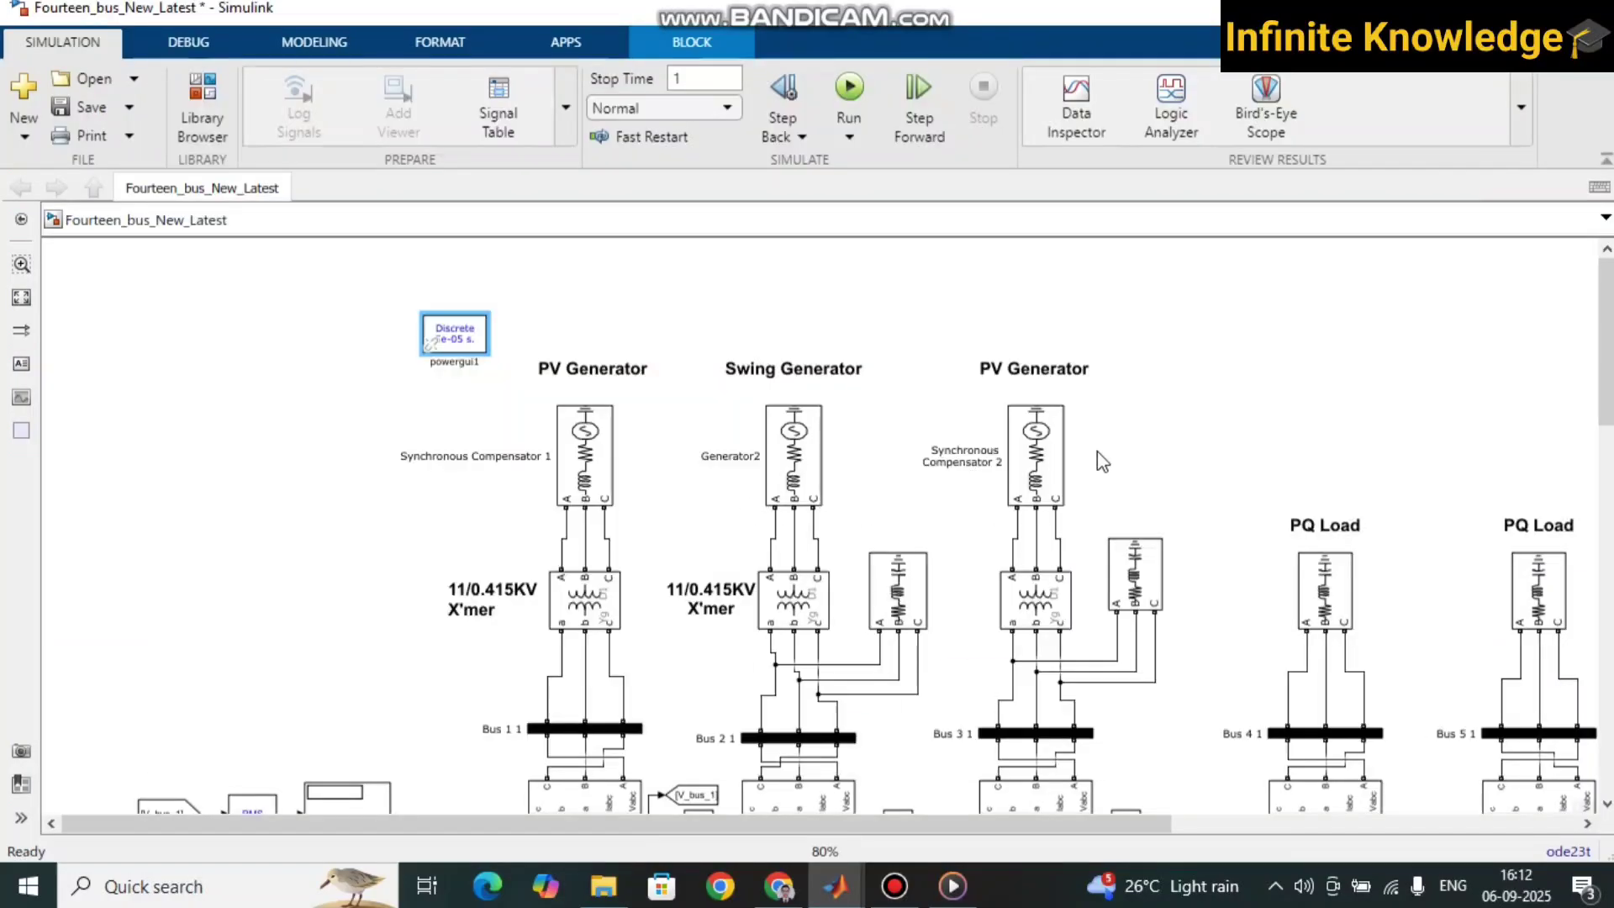
# - Open Three-Phase Series RLC Load10's parameters and read P 5e3 W, QL 500 var and Qc 100 var
pyautogui.scroll(-3, 935, 360)
pyautogui.hscroll(4, 936, 361)
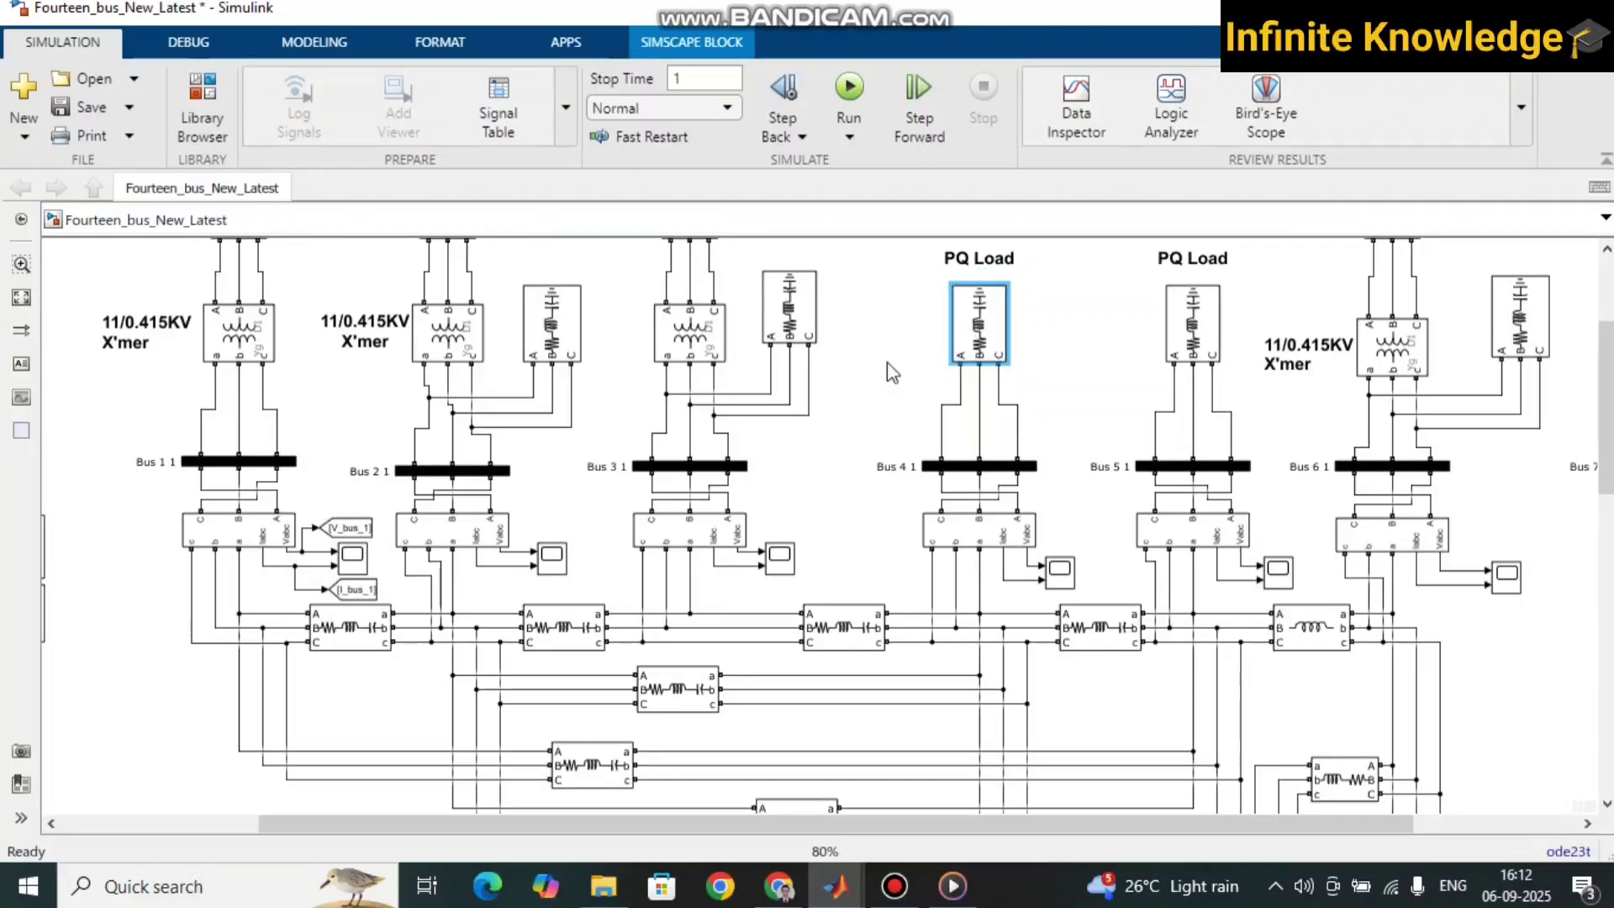
pyautogui.scroll(2, 1056, 336)
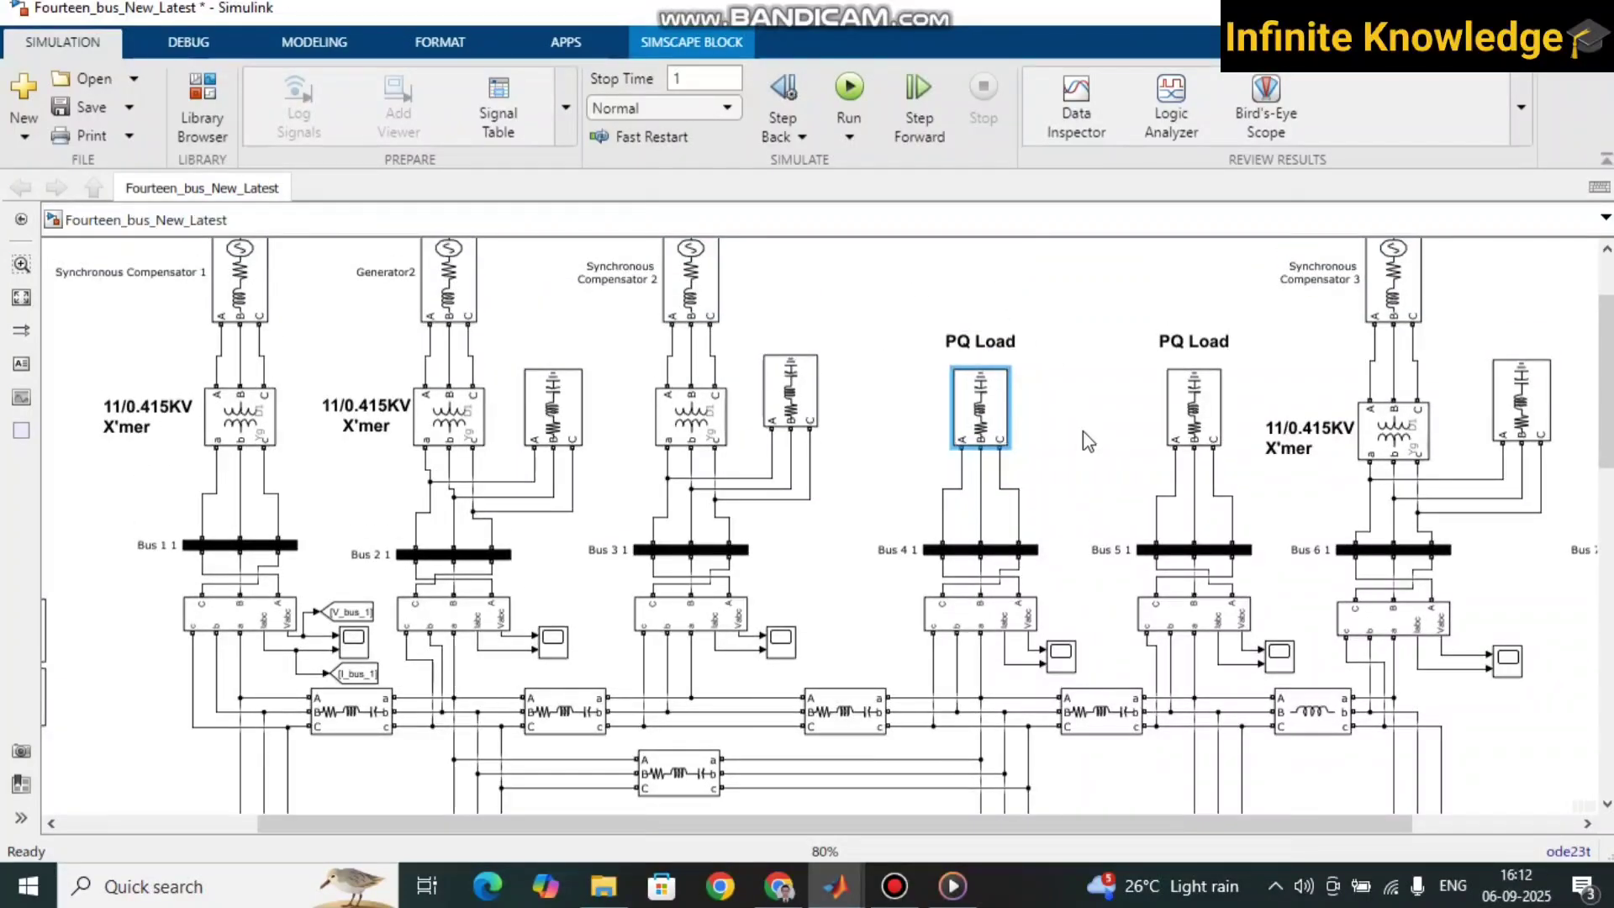
pyautogui.doubleClick(995, 436)
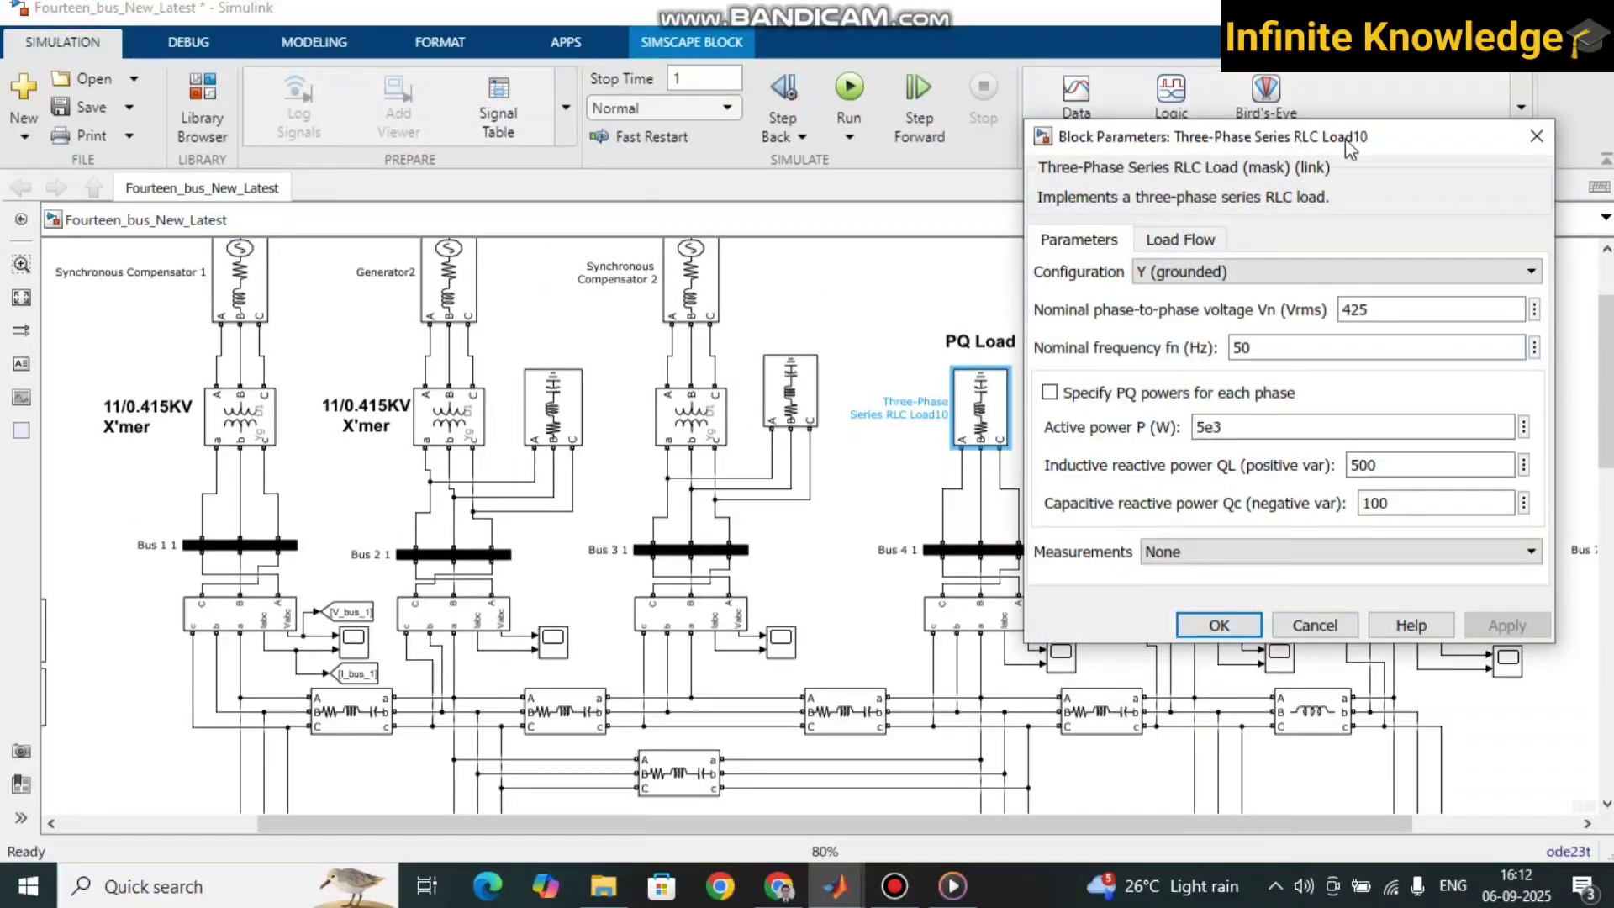
pyautogui.click(1318, 626)
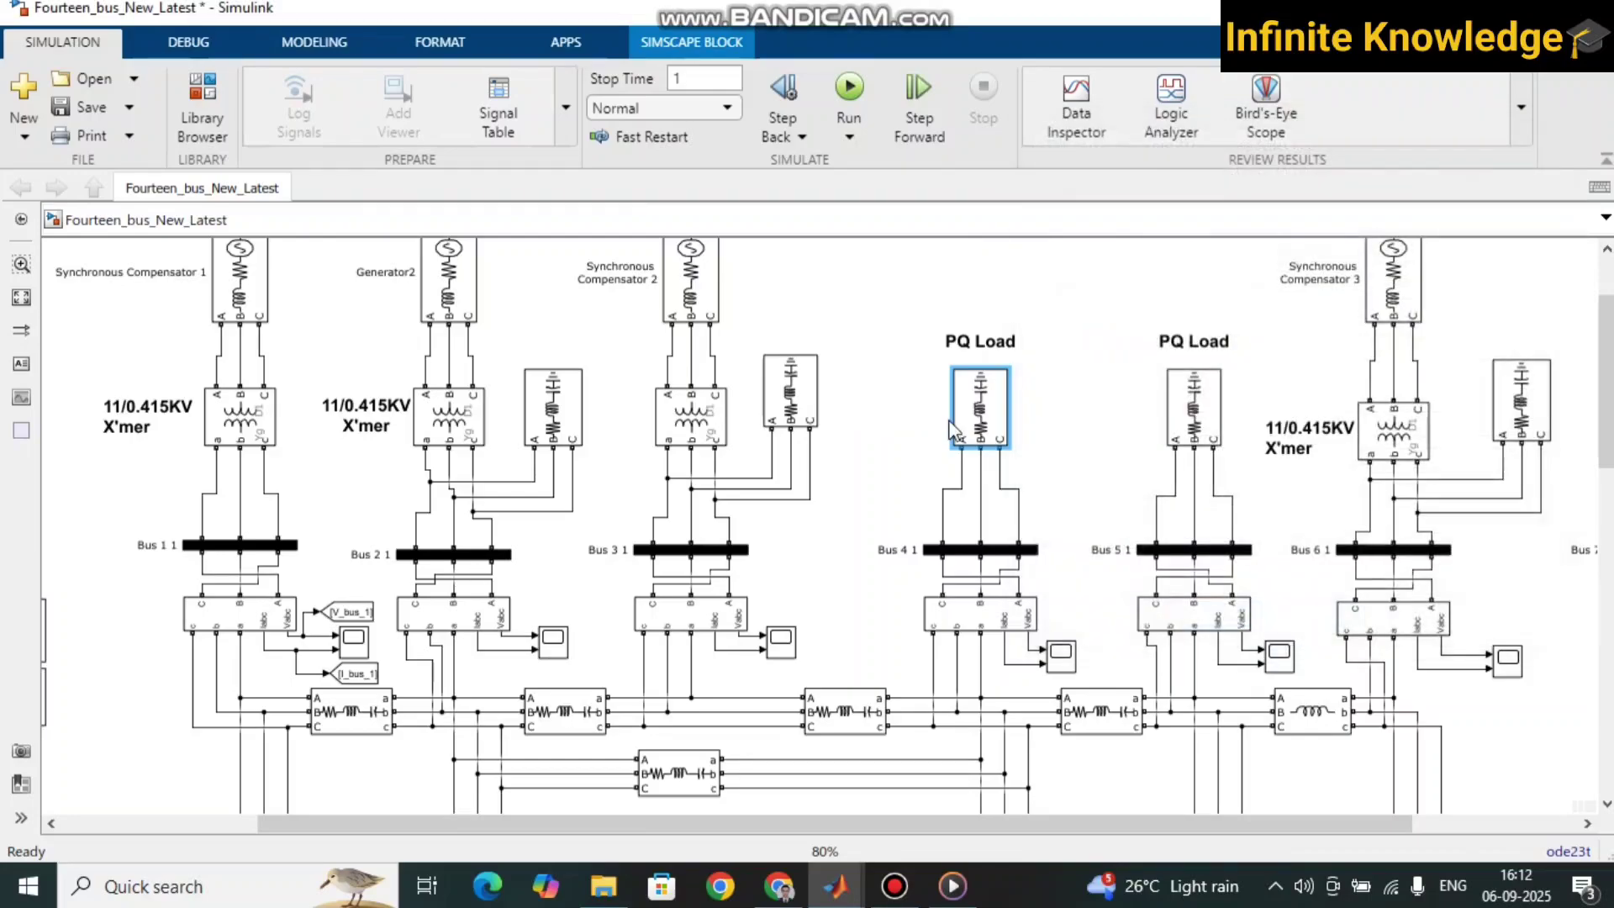
pyautogui.doubleClick(983, 429)
pyautogui.doubleClick(1237, 428)
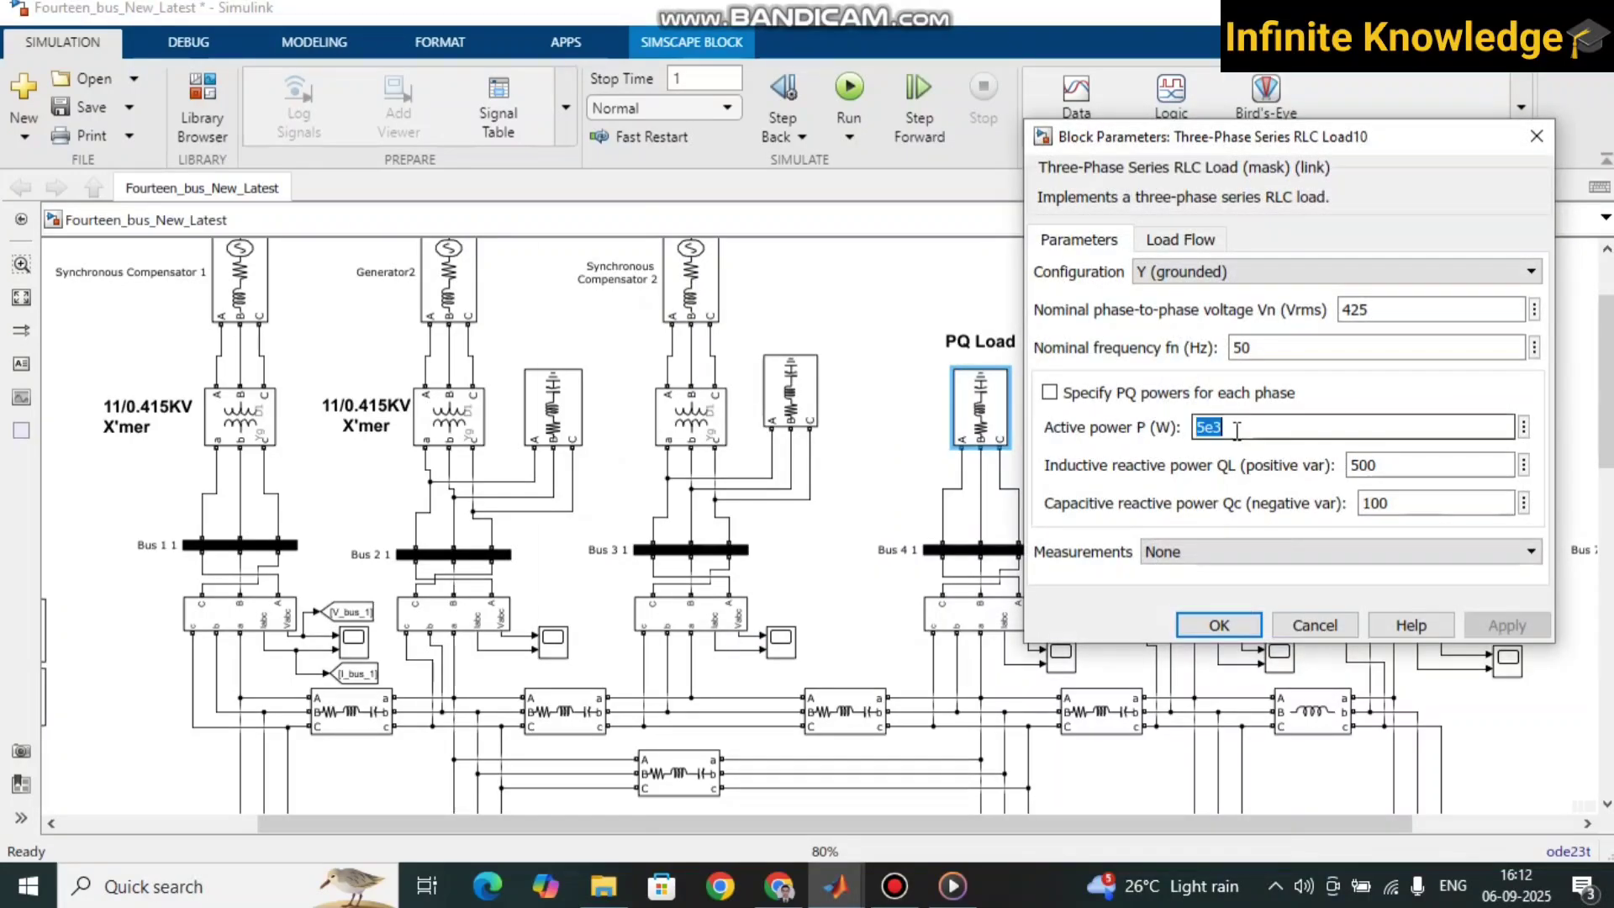
pyautogui.doubleClick(1363, 465)
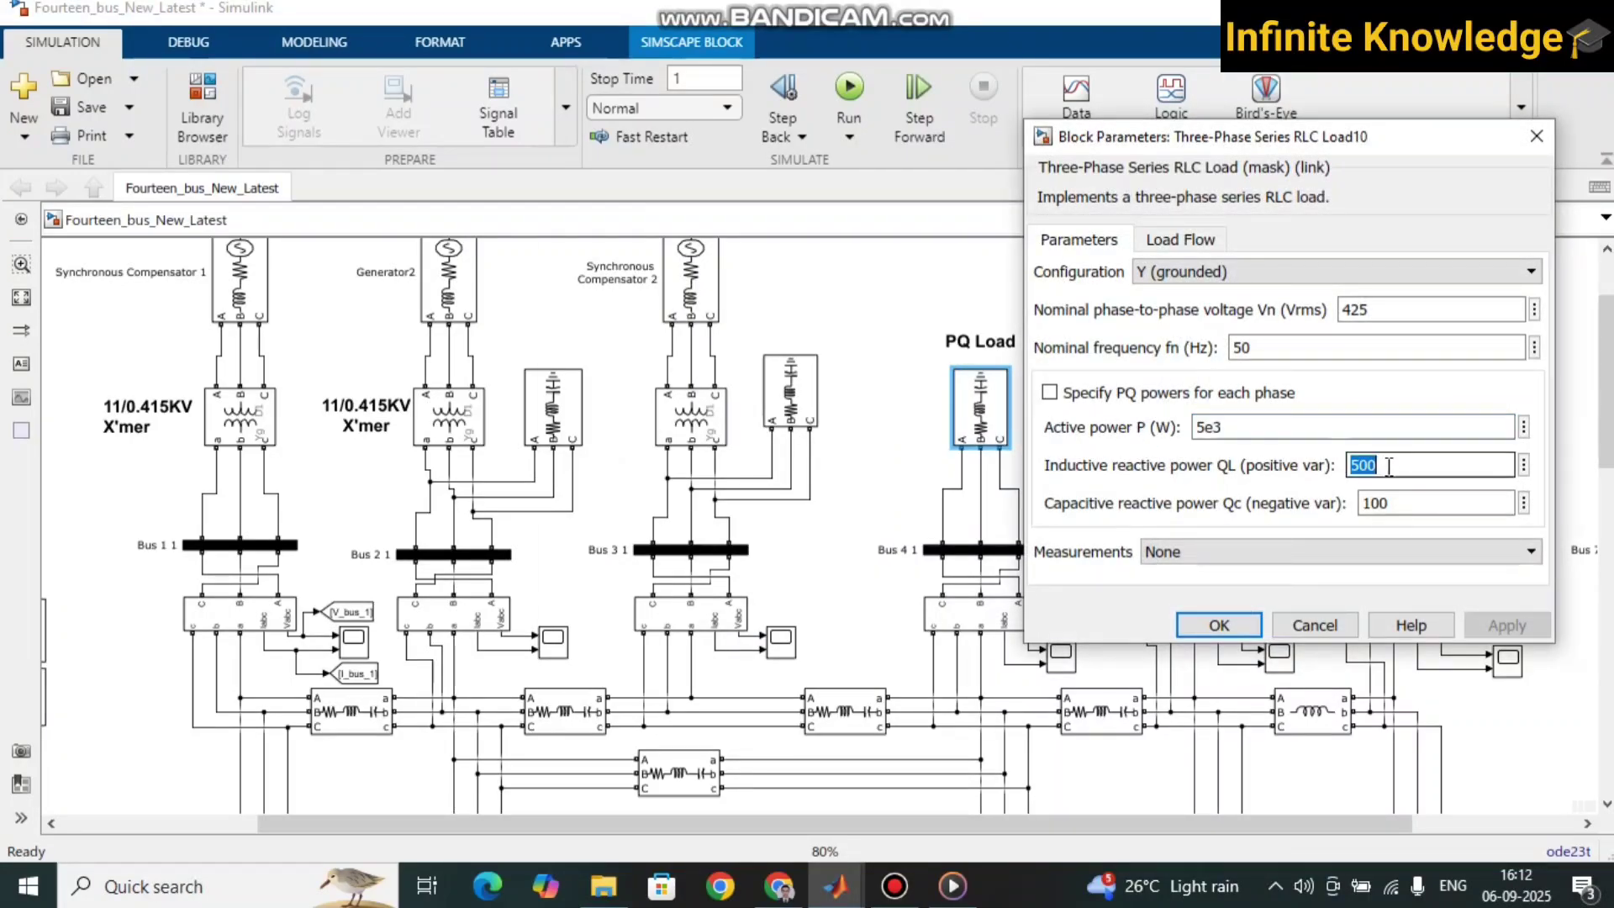
pyautogui.doubleClick(1375, 502)
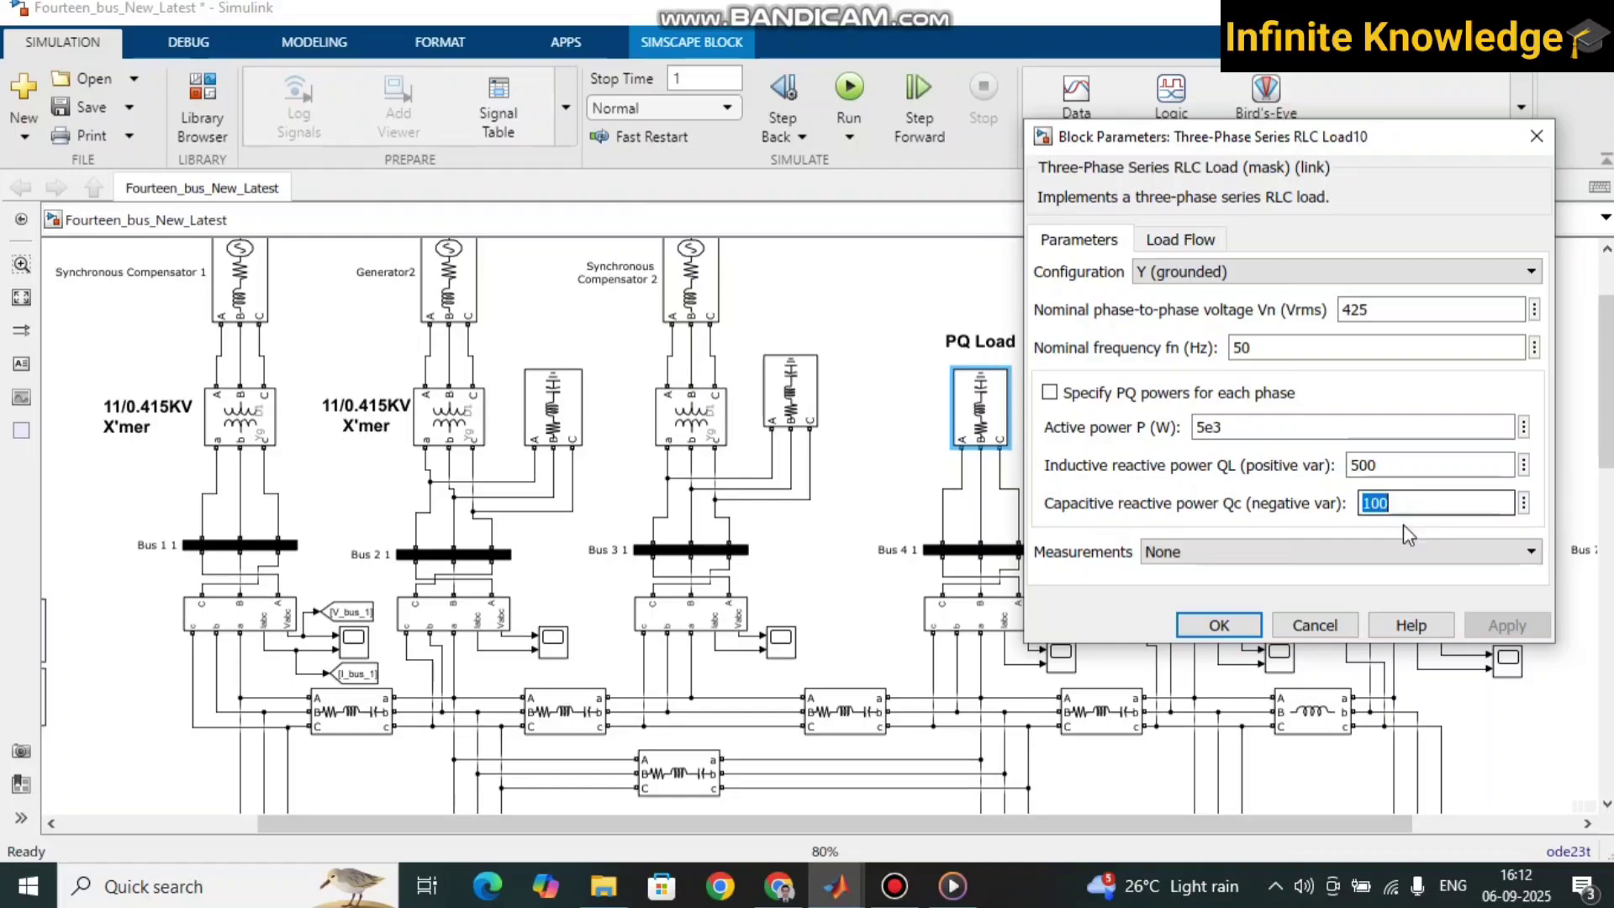
# - Recheck Load10's 500 var inductive and 5e3 W active power, then bring the Load Flow Analyzer forward
pyautogui.press('Return')
pyautogui.hotkey('alt', 'Tab')
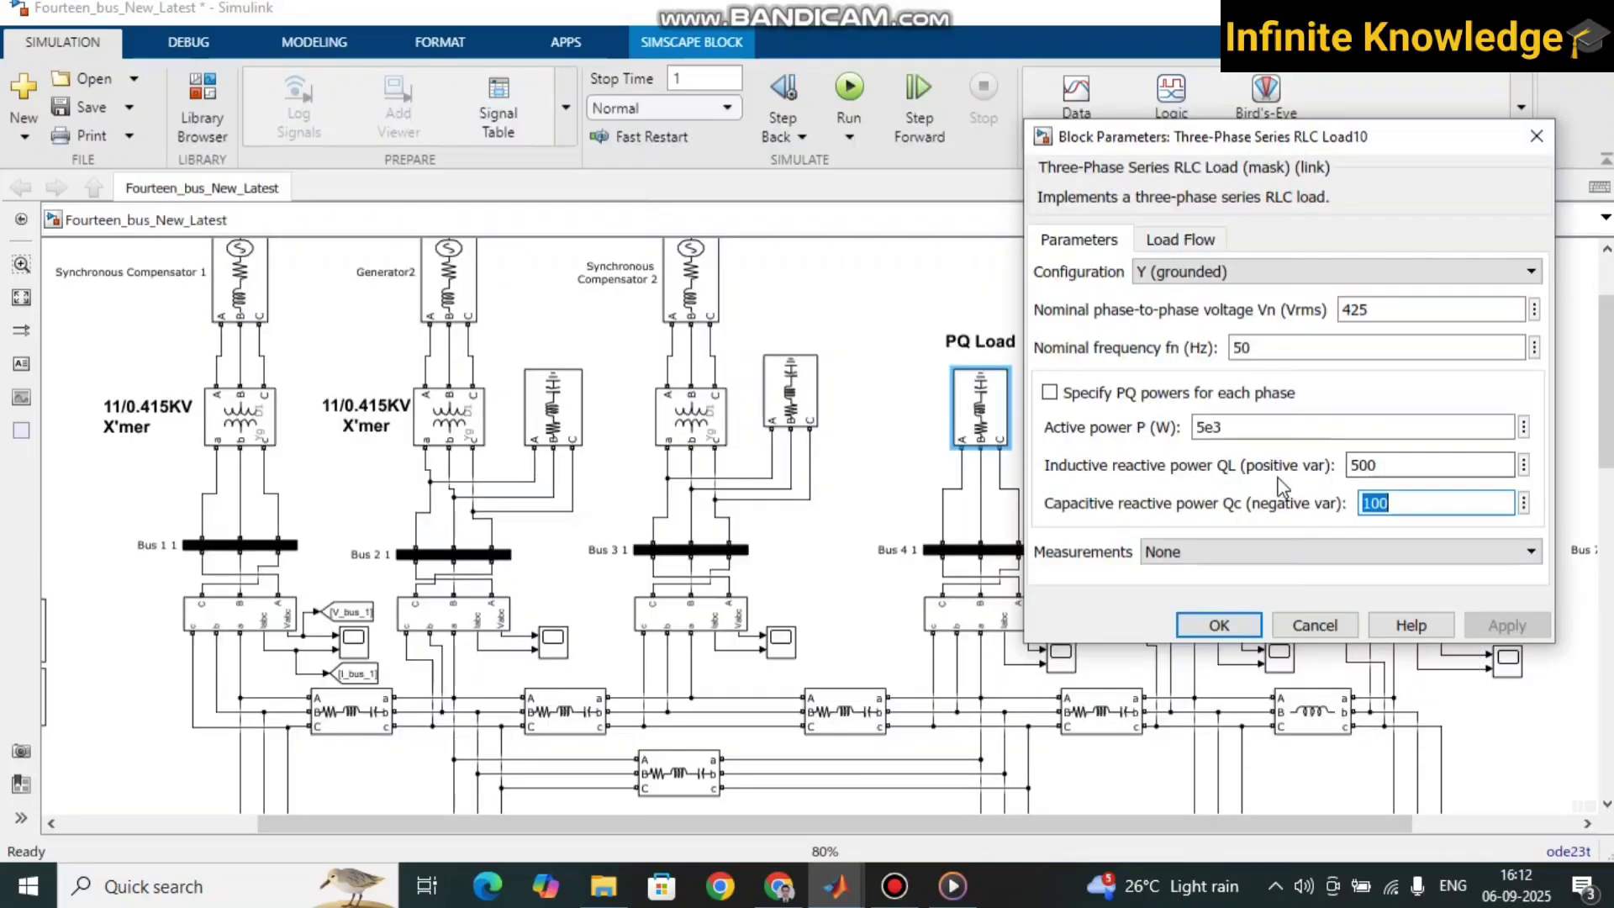
pyautogui.doubleClick(1388, 463)
pyautogui.press('Tab')
pyautogui.doubleClick(1252, 430)
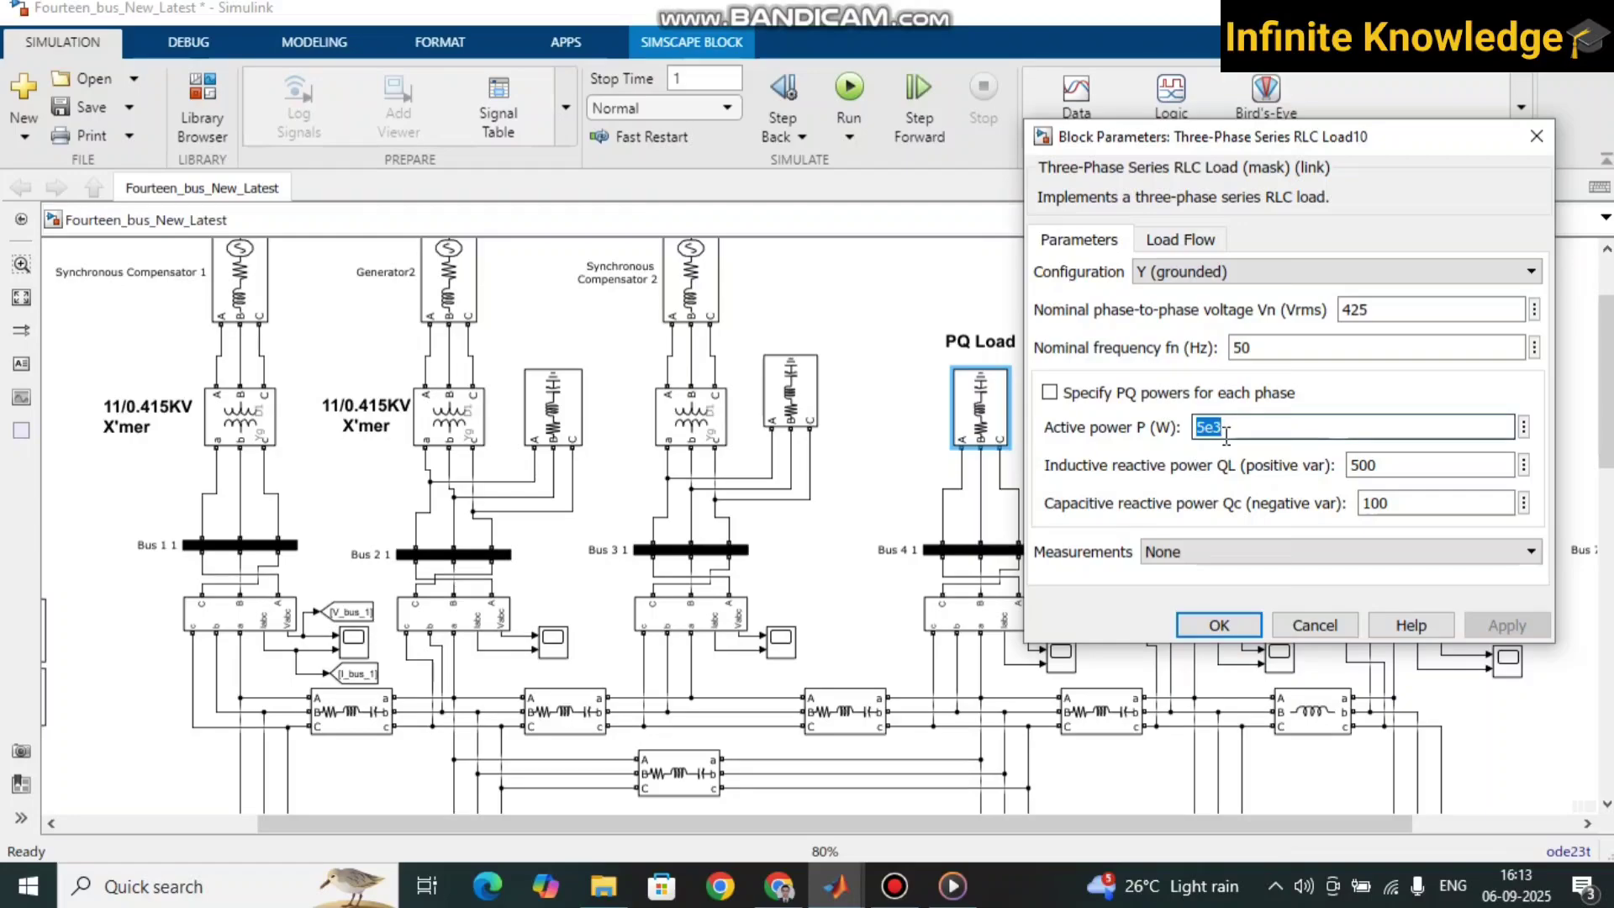
pyautogui.press('Return')
pyautogui.hotkey('alt', 'Tab')
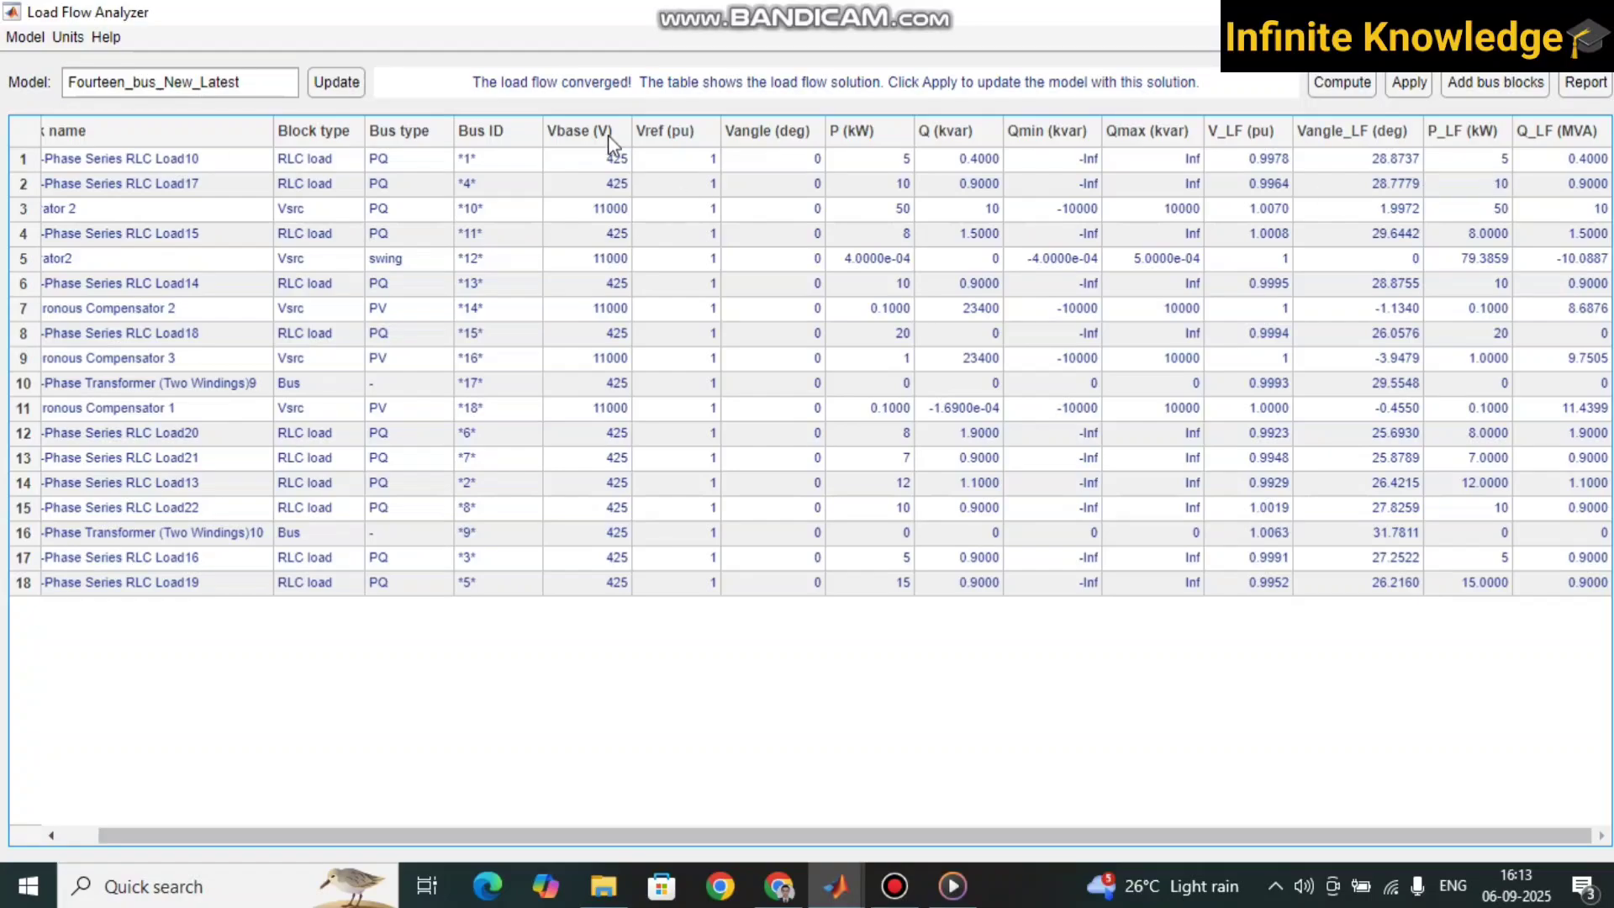
# - Check row 1's P_LF of 5 and Q_LF of 0.4000, then reopen Load10's Block Parameters
pyautogui.click(1502, 166)
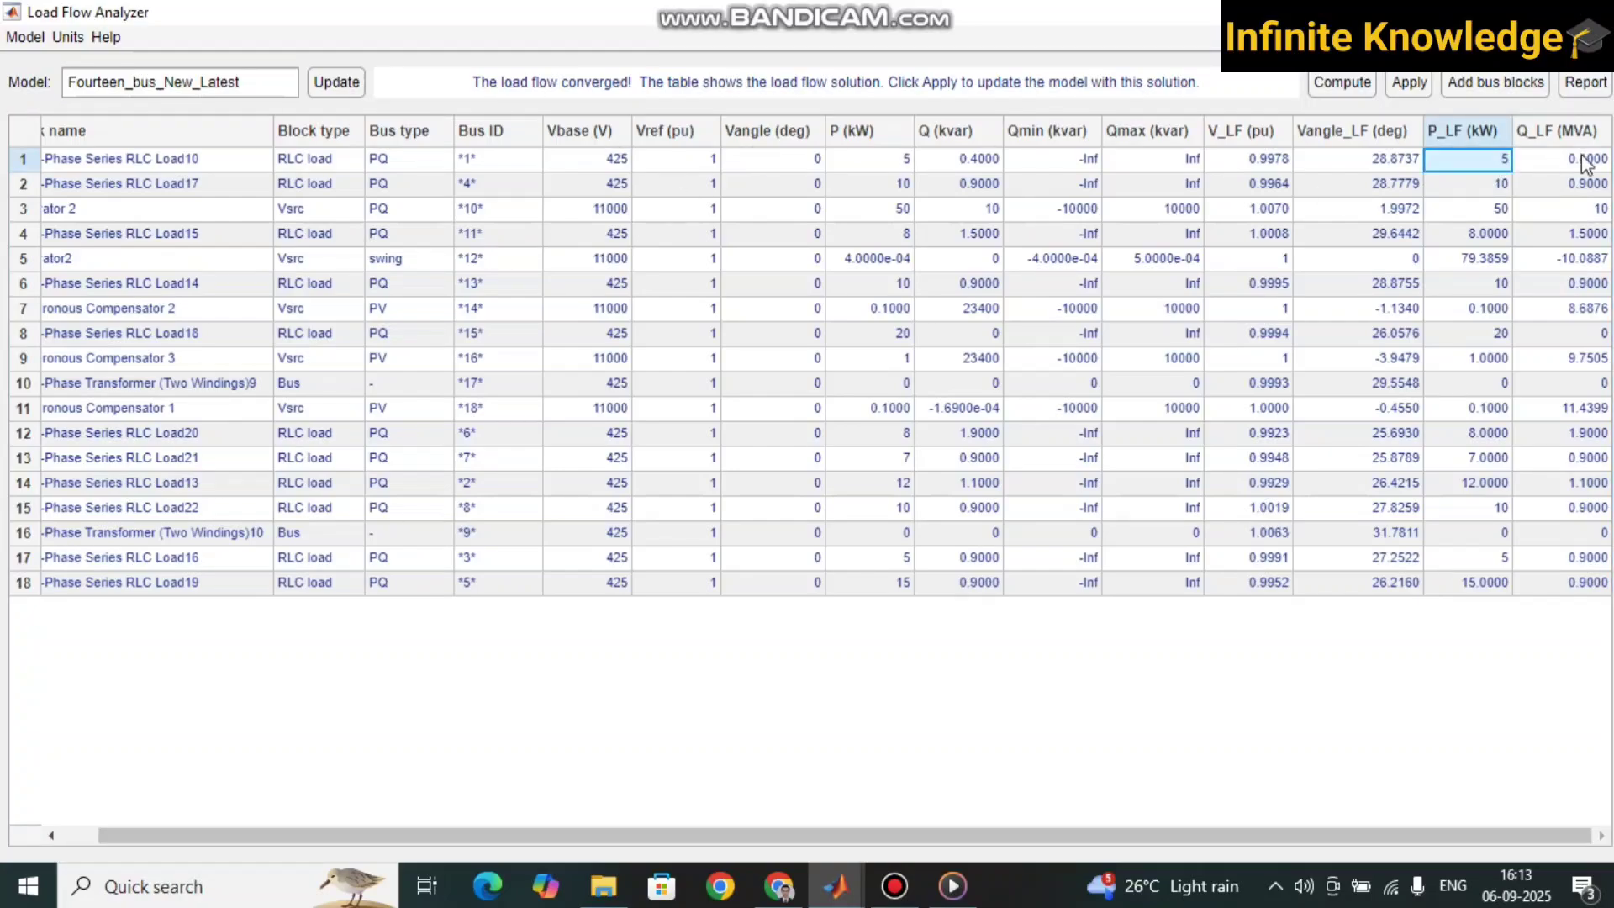
pyautogui.click(1584, 161)
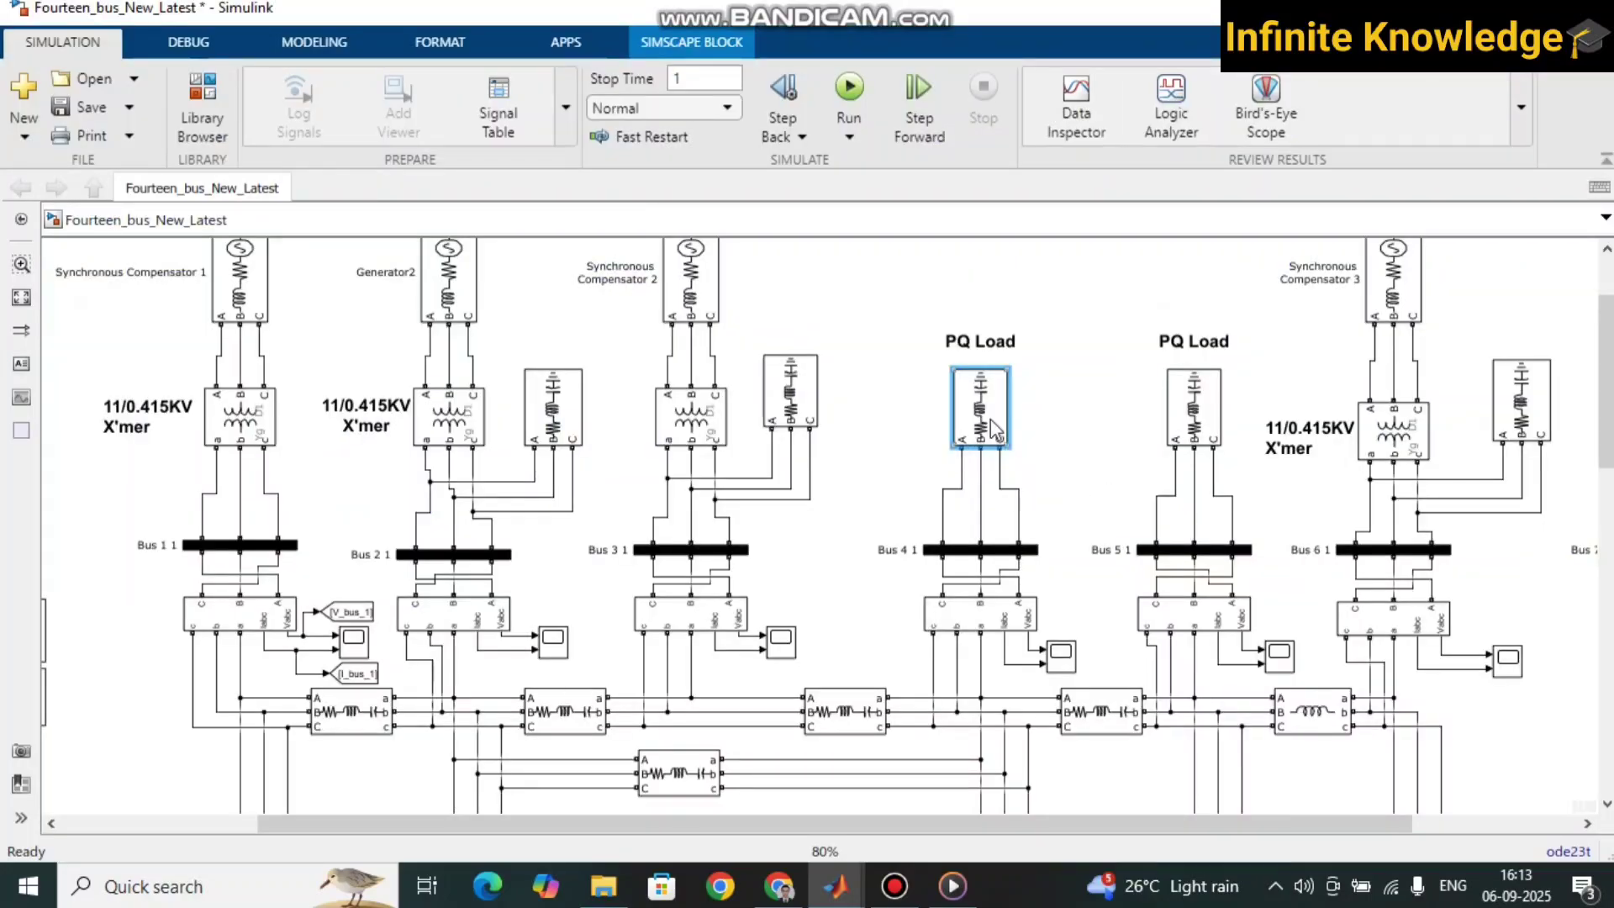
pyautogui.doubleClick(992, 421)
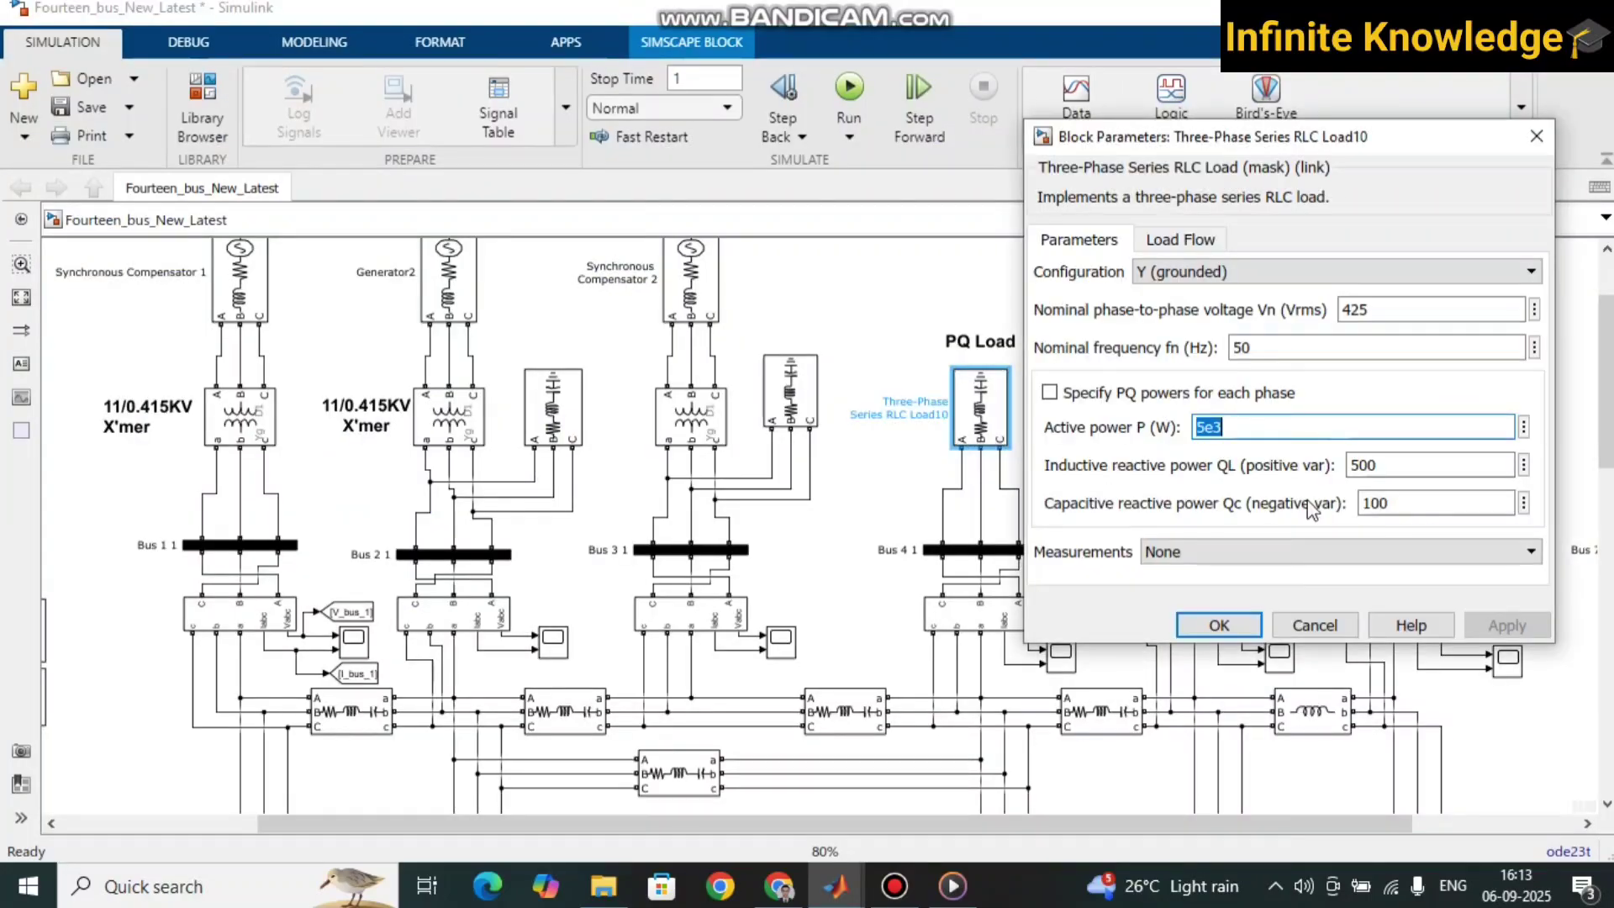
# - Recheck Load10's Qc of 100 var and QL of 500 var, then switch back to the 14-bus diagram
pyautogui.doubleClick(1419, 504)
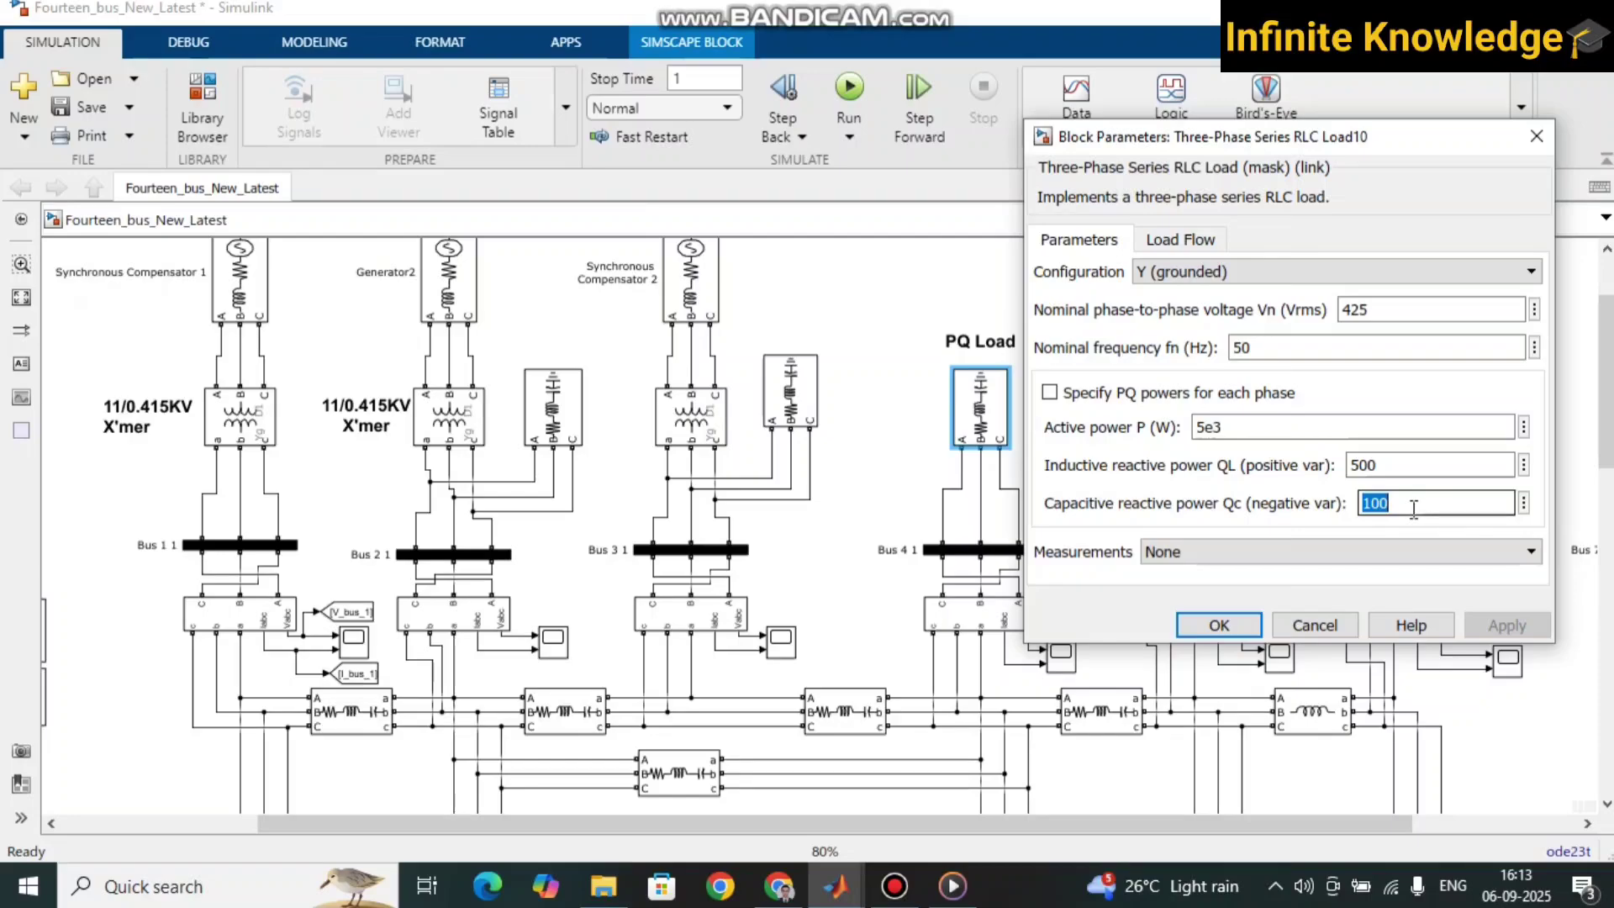
pyautogui.doubleClick(1382, 466)
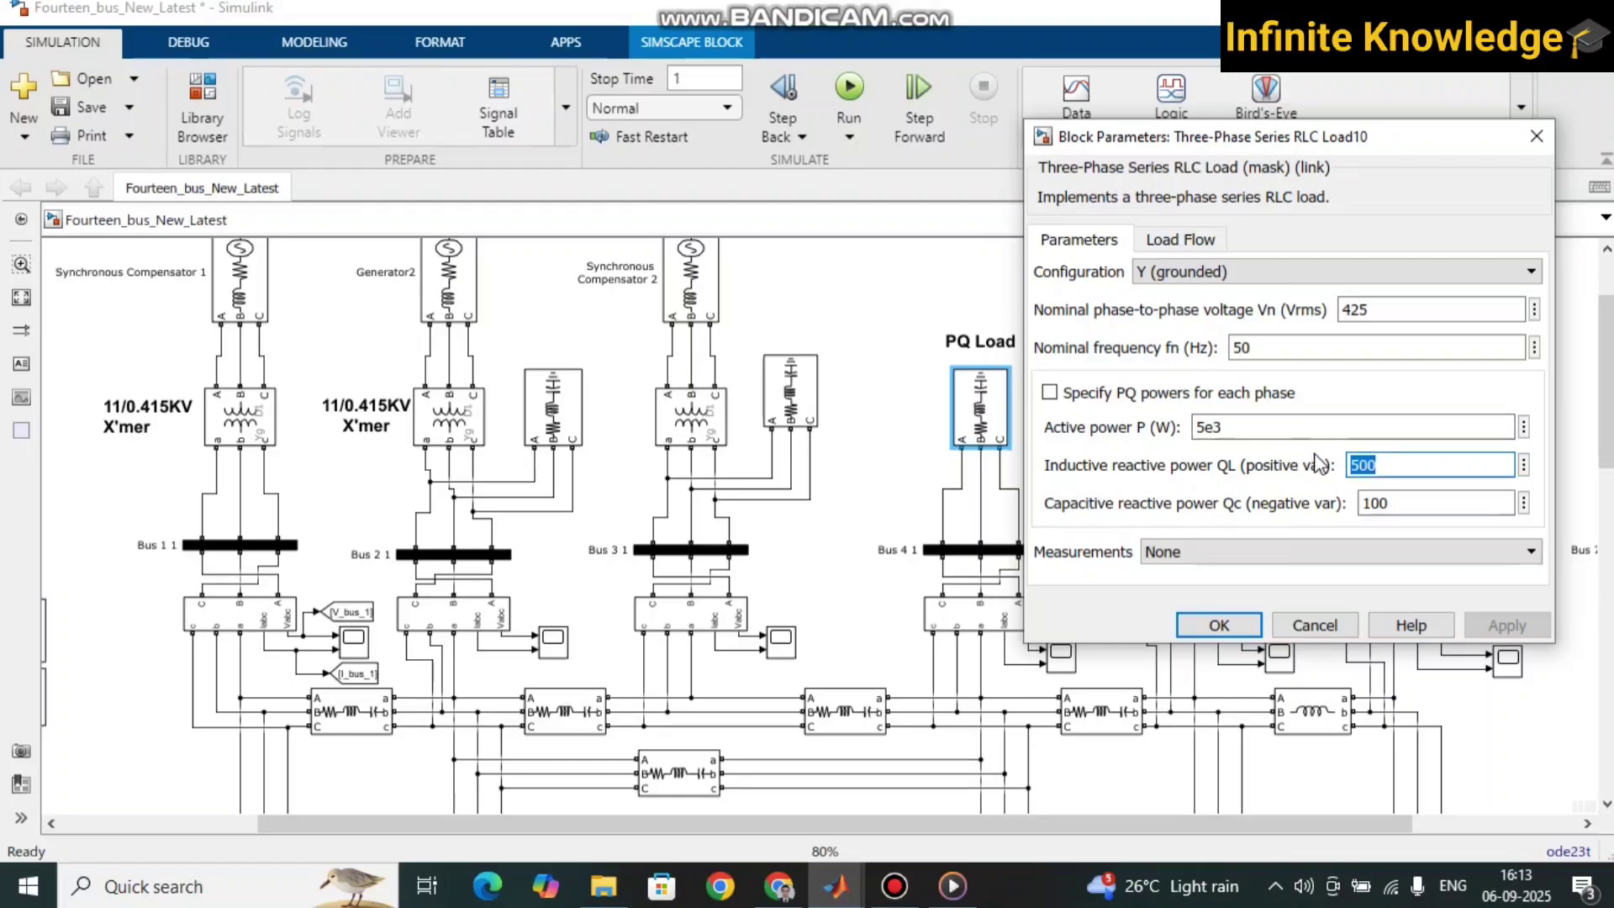
pyautogui.hotkey('alt', 'Tab')
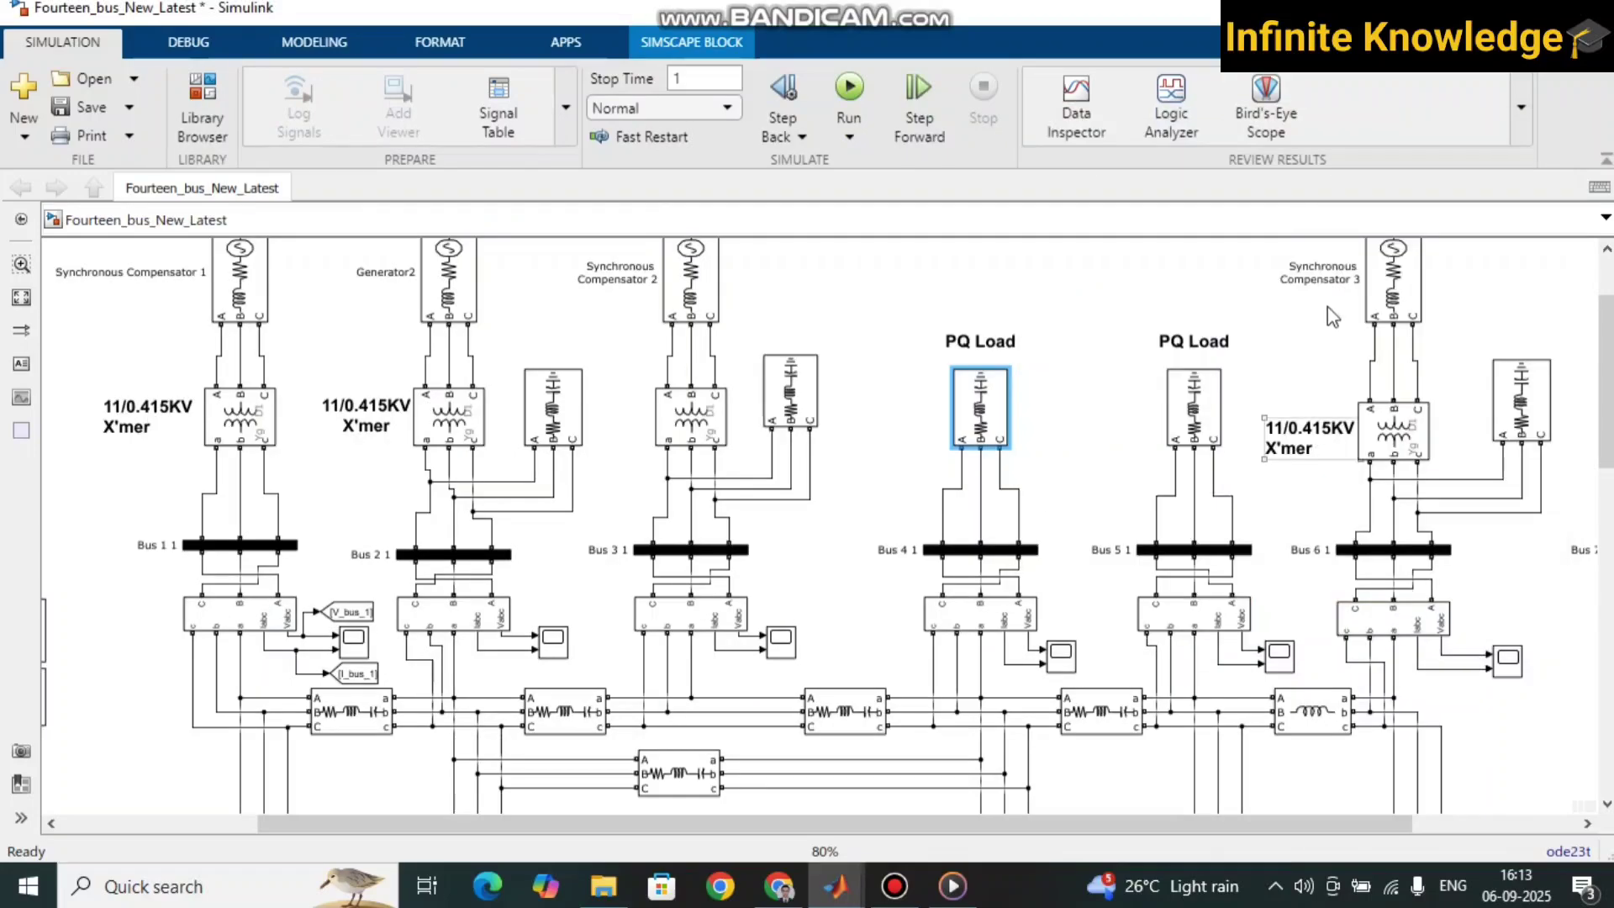
pyautogui.hotkey('alt', 'Tab')
pyautogui.hotkey('alt', 'Tab')
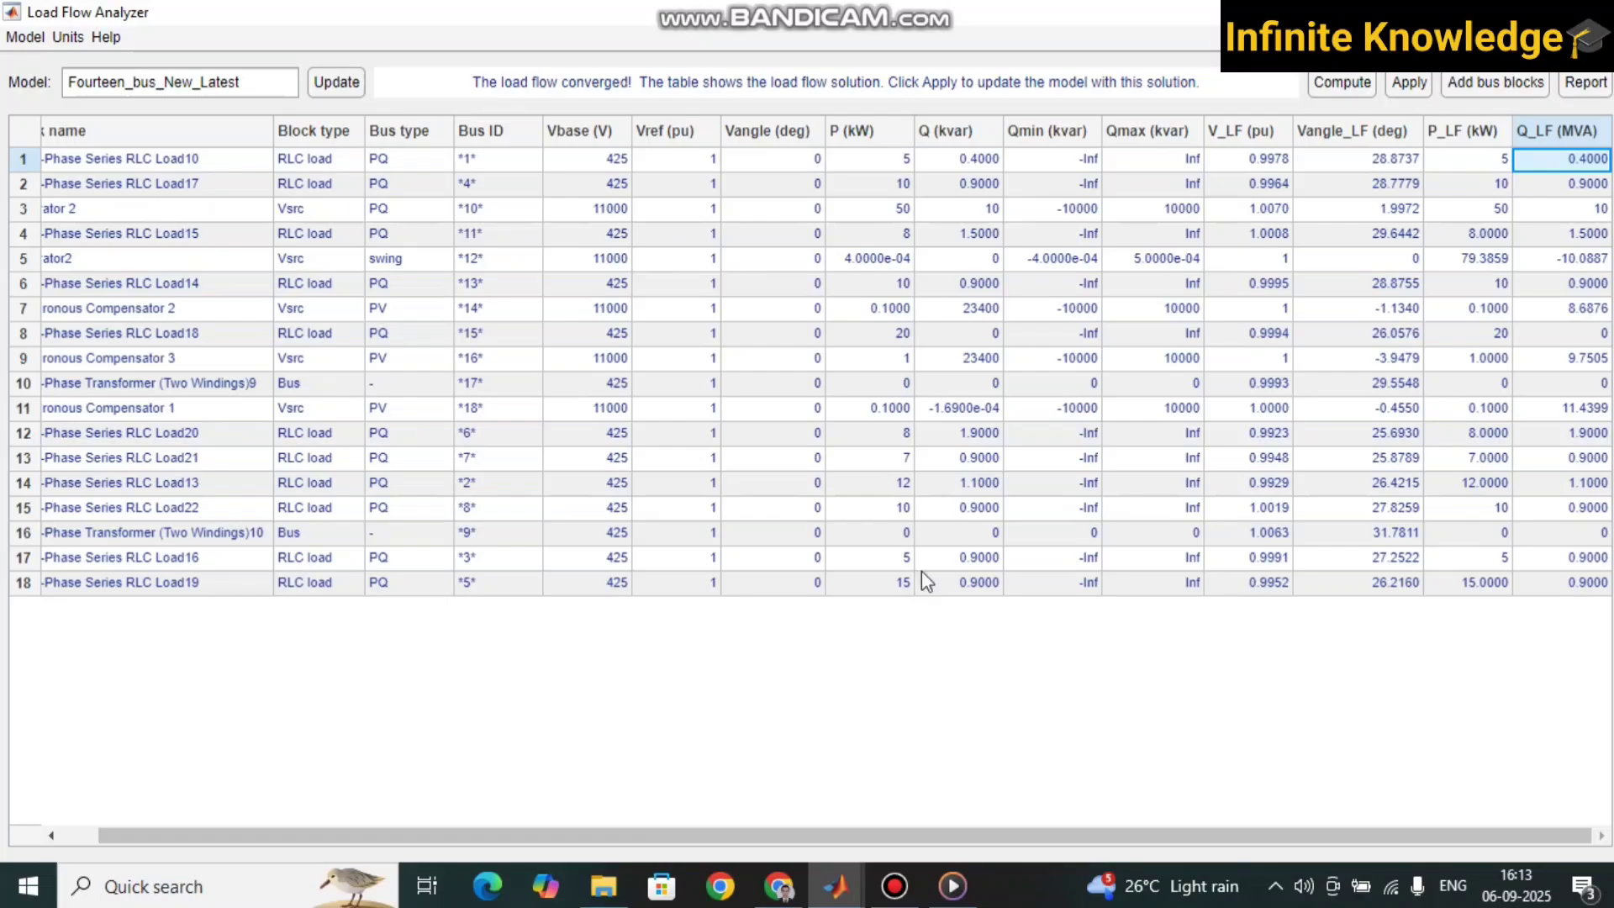
# - Inspect row 5's Generator2 swing bus type, 11000 base voltage, specified P and P_LF of 79.3859
pyautogui.moveTo(957, 838); pyautogui.dragTo(895, 839)
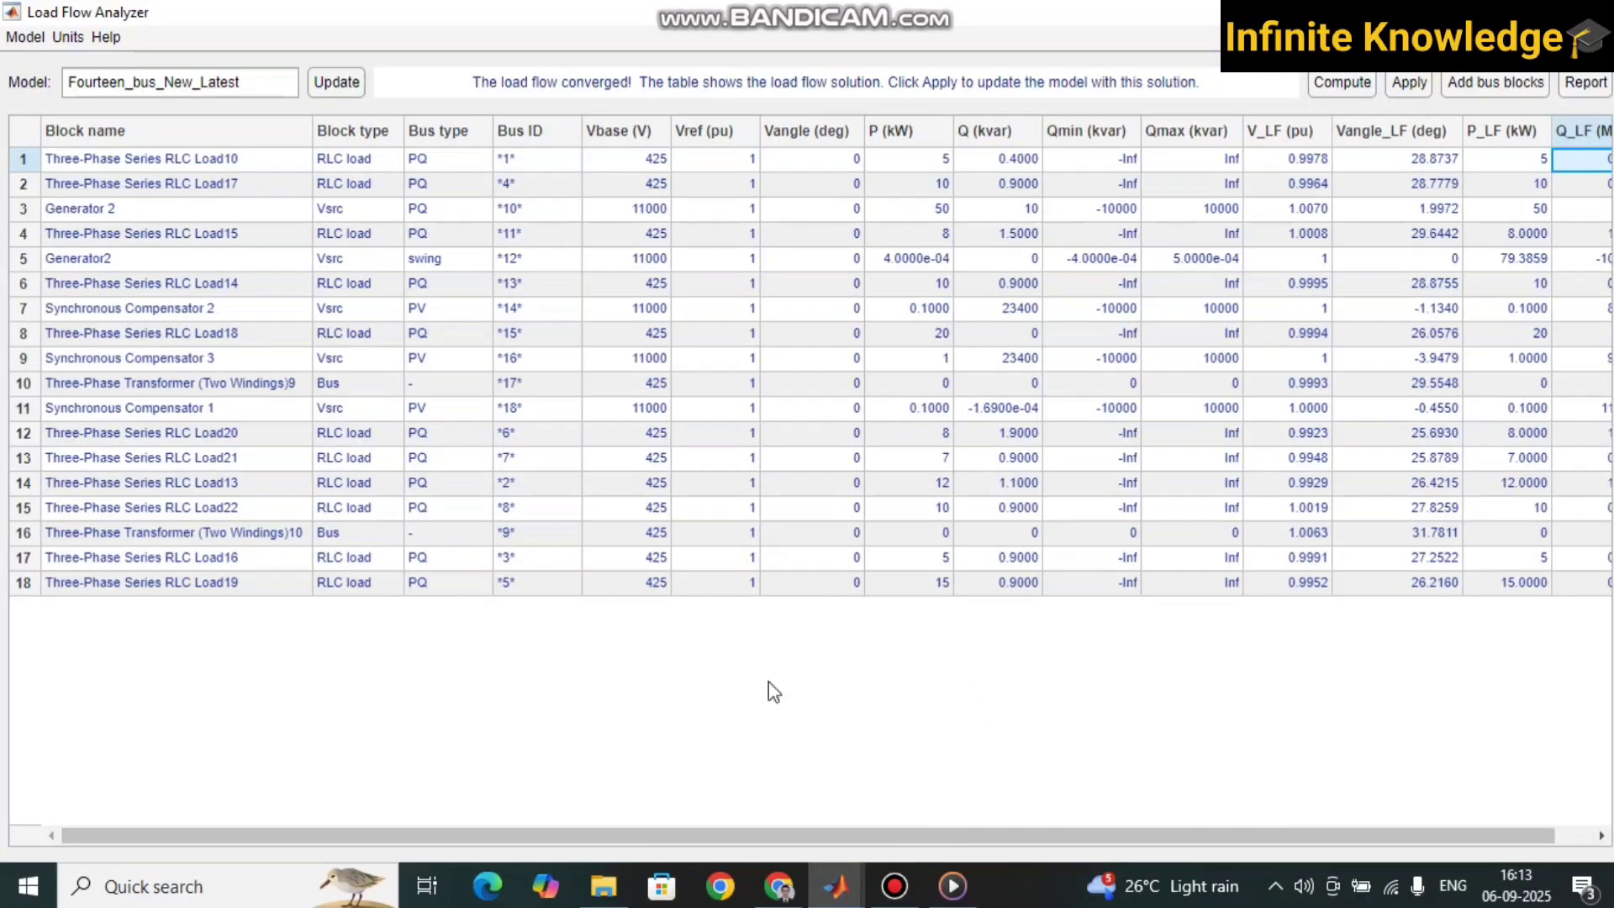
pyautogui.click(443, 262)
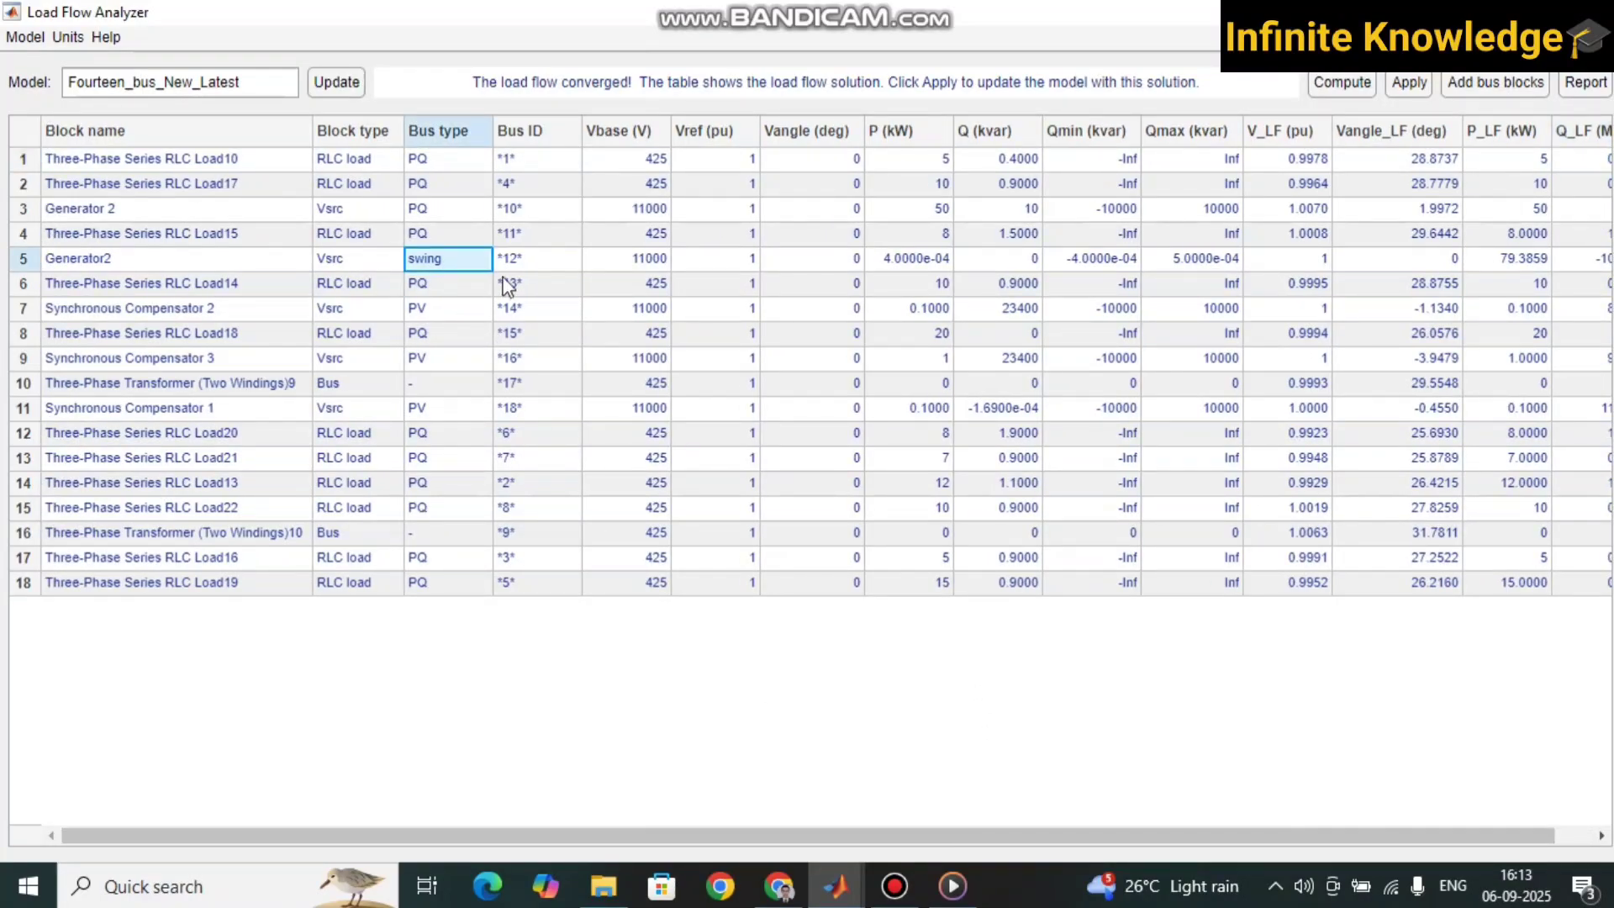
pyautogui.click(631, 262)
pyautogui.click(922, 260)
pyautogui.moveTo(1039, 838); pyautogui.dragTo(1074, 838)
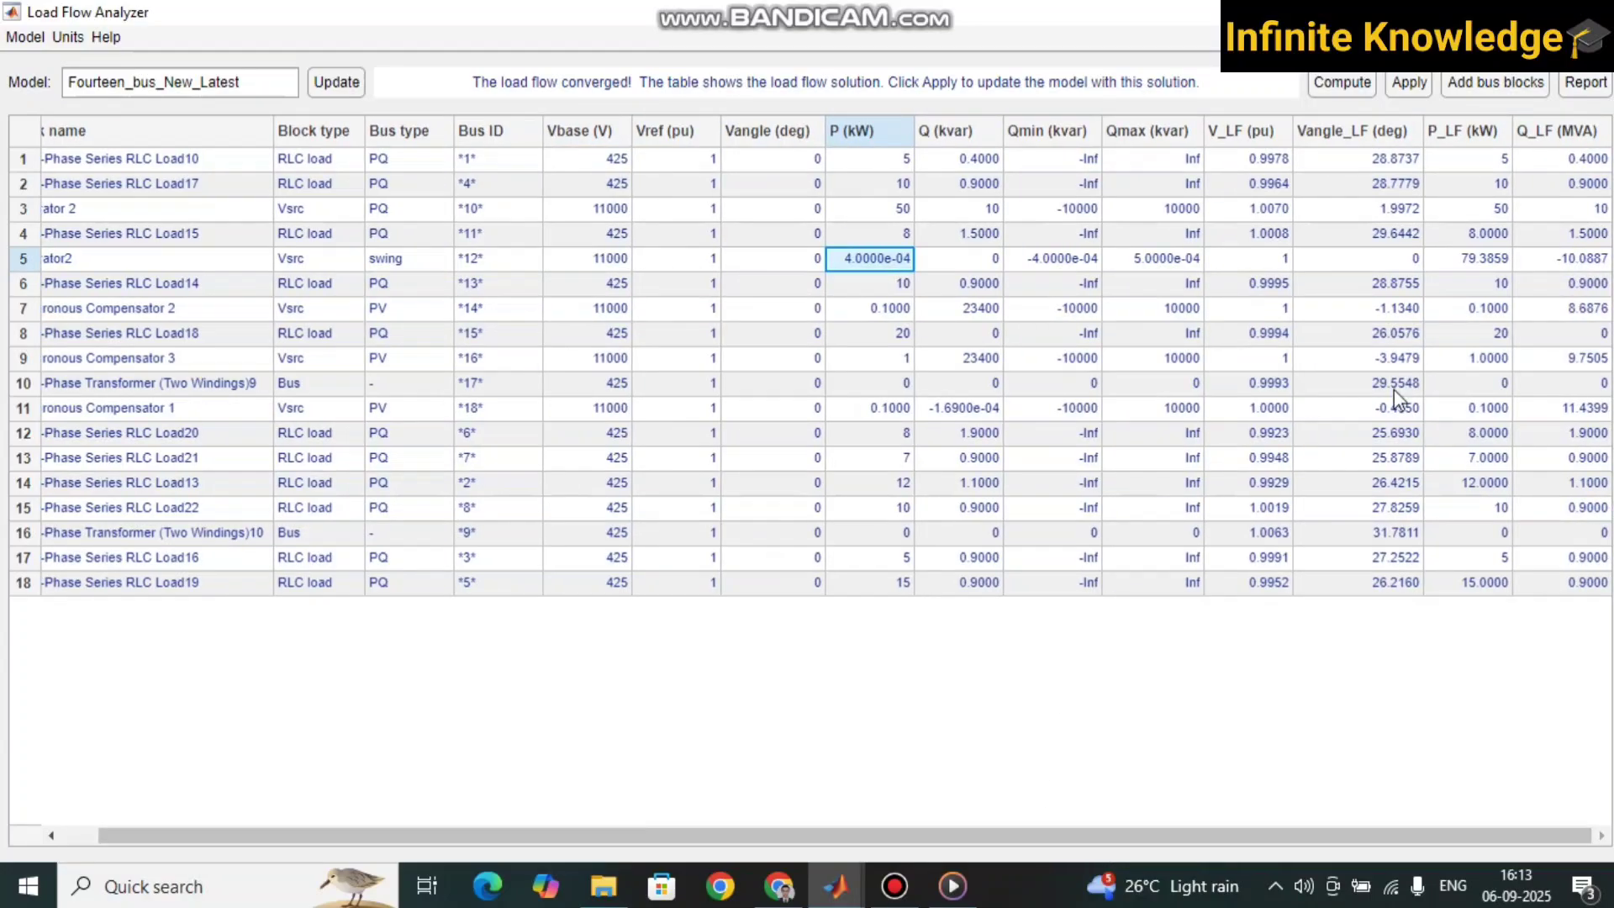
pyautogui.click(1453, 258)
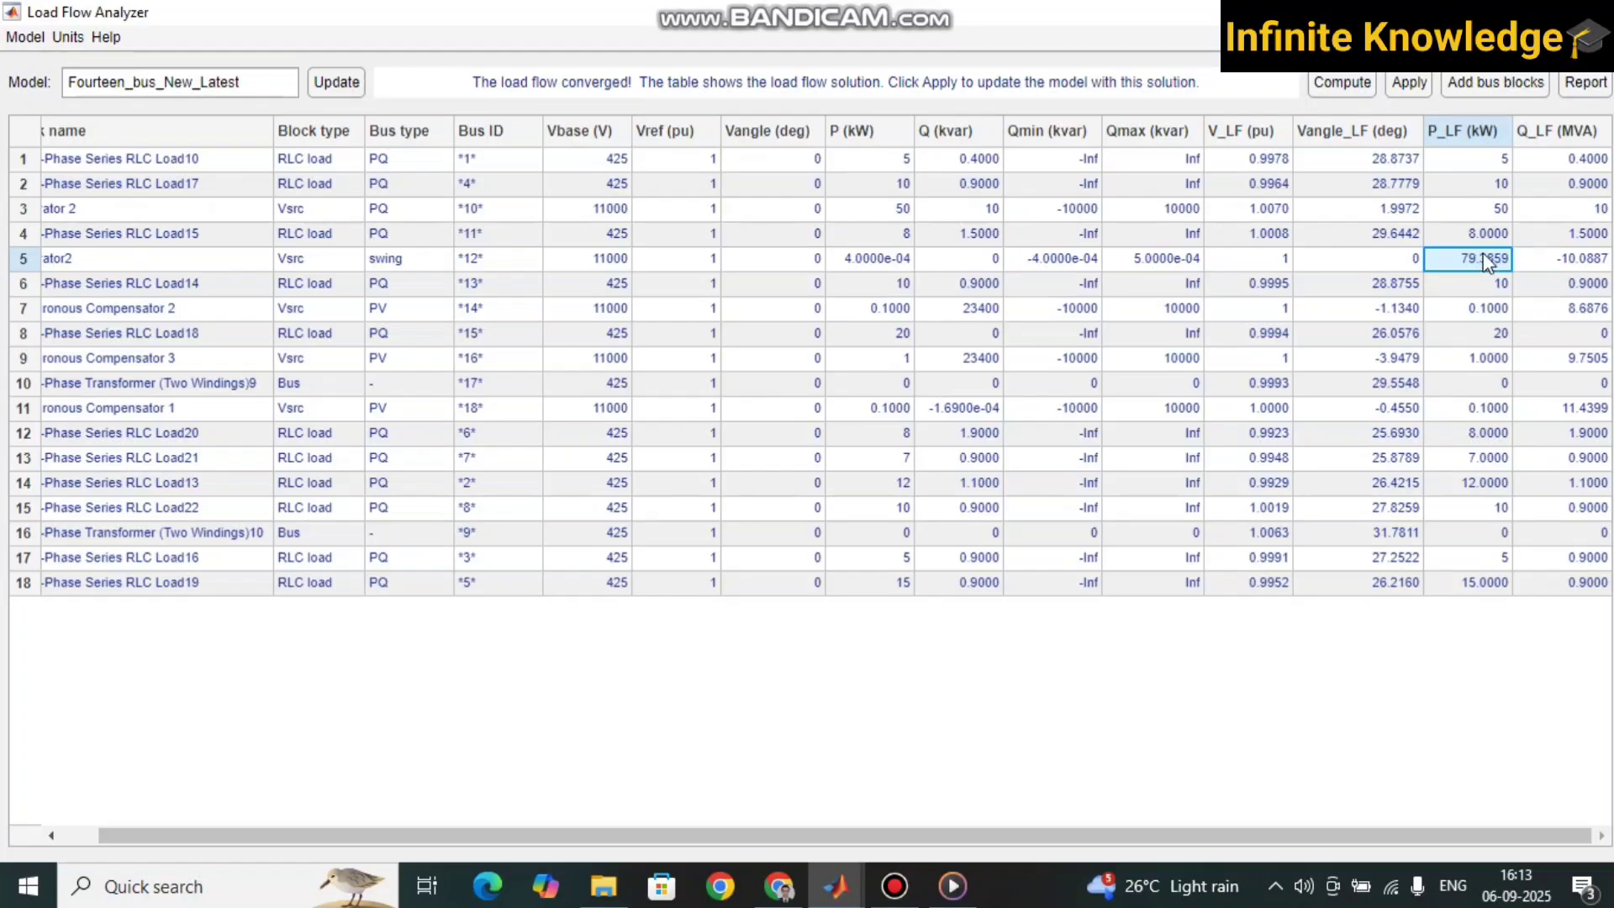
pyautogui.moveTo(1290, 840); pyautogui.dragTo(1235, 832)
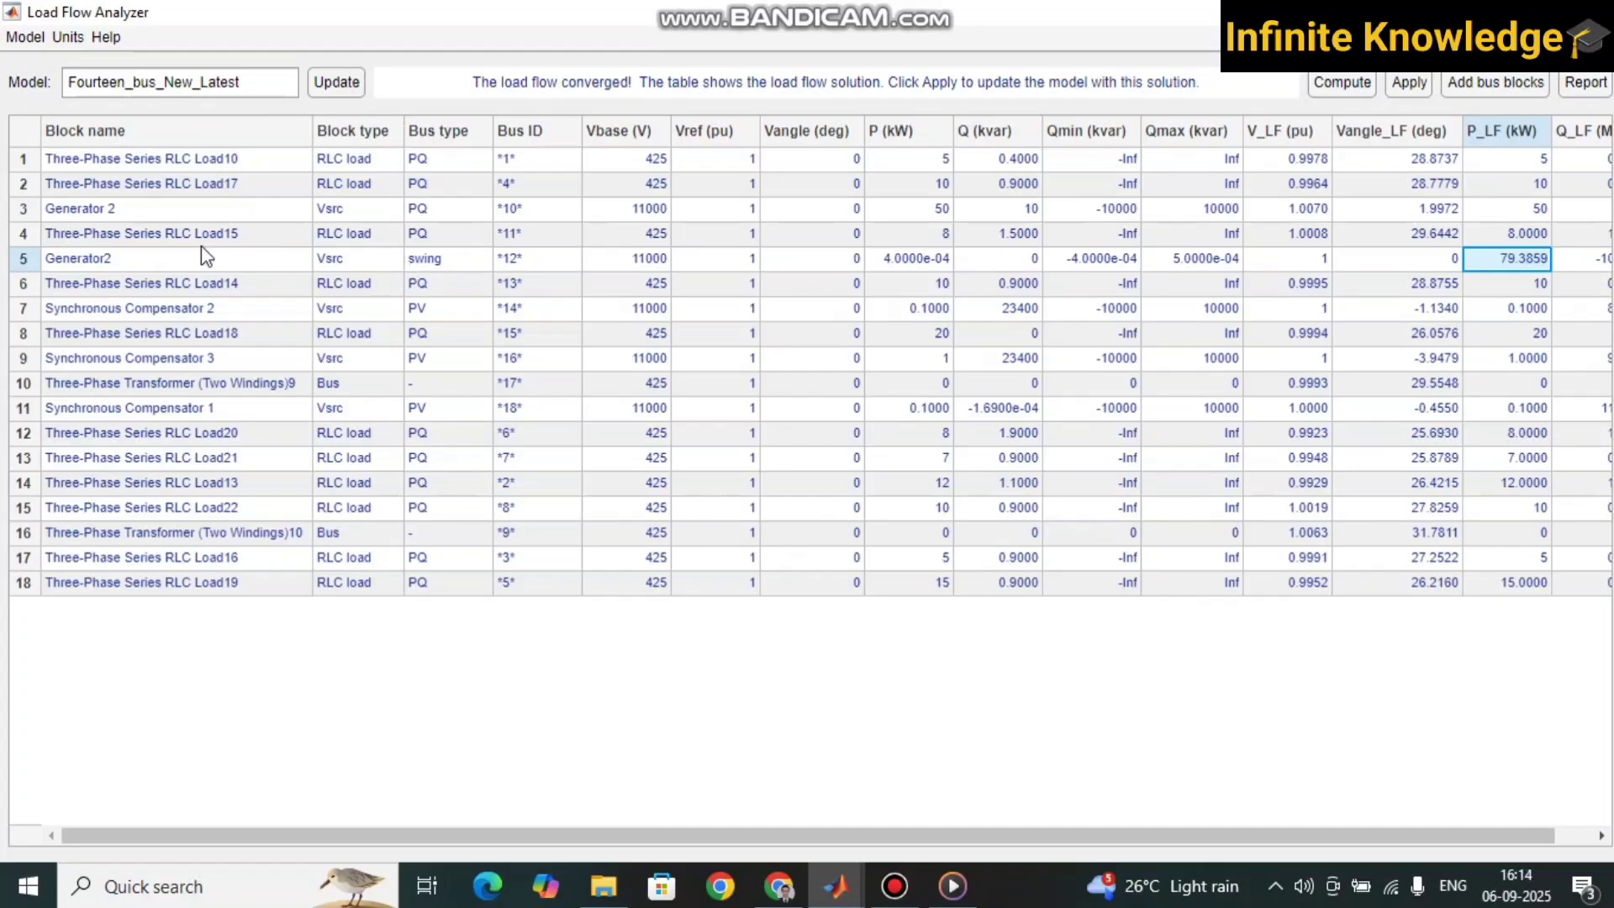
pyautogui.click(412, 211)
pyautogui.moveTo(1155, 835); pyautogui.dragTo(1244, 840)
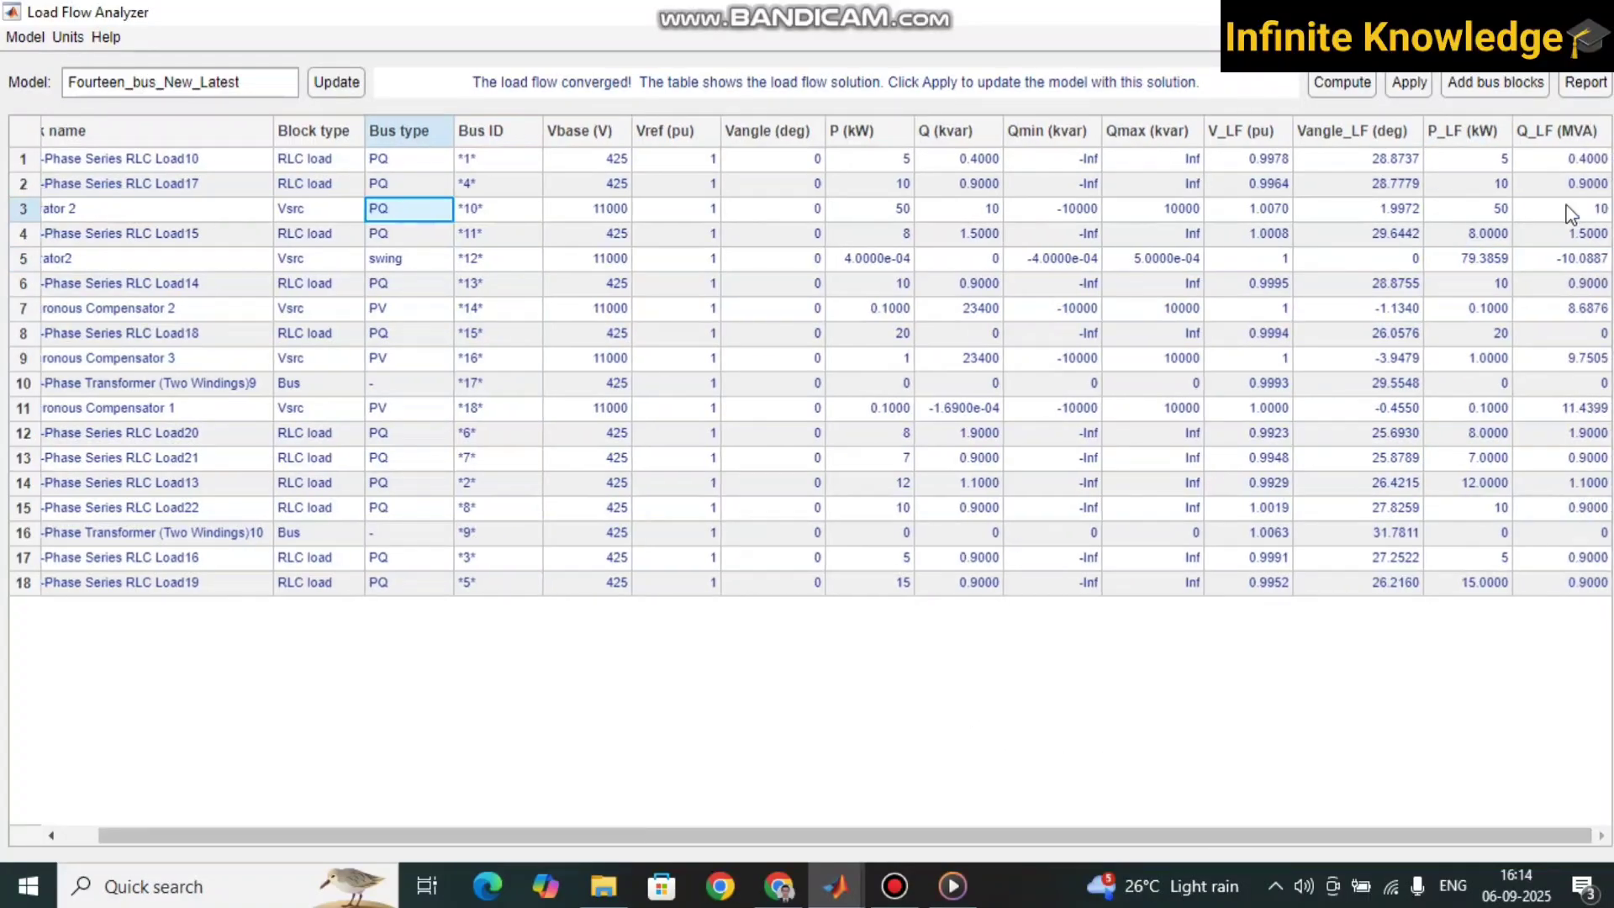
pyautogui.click(1491, 210)
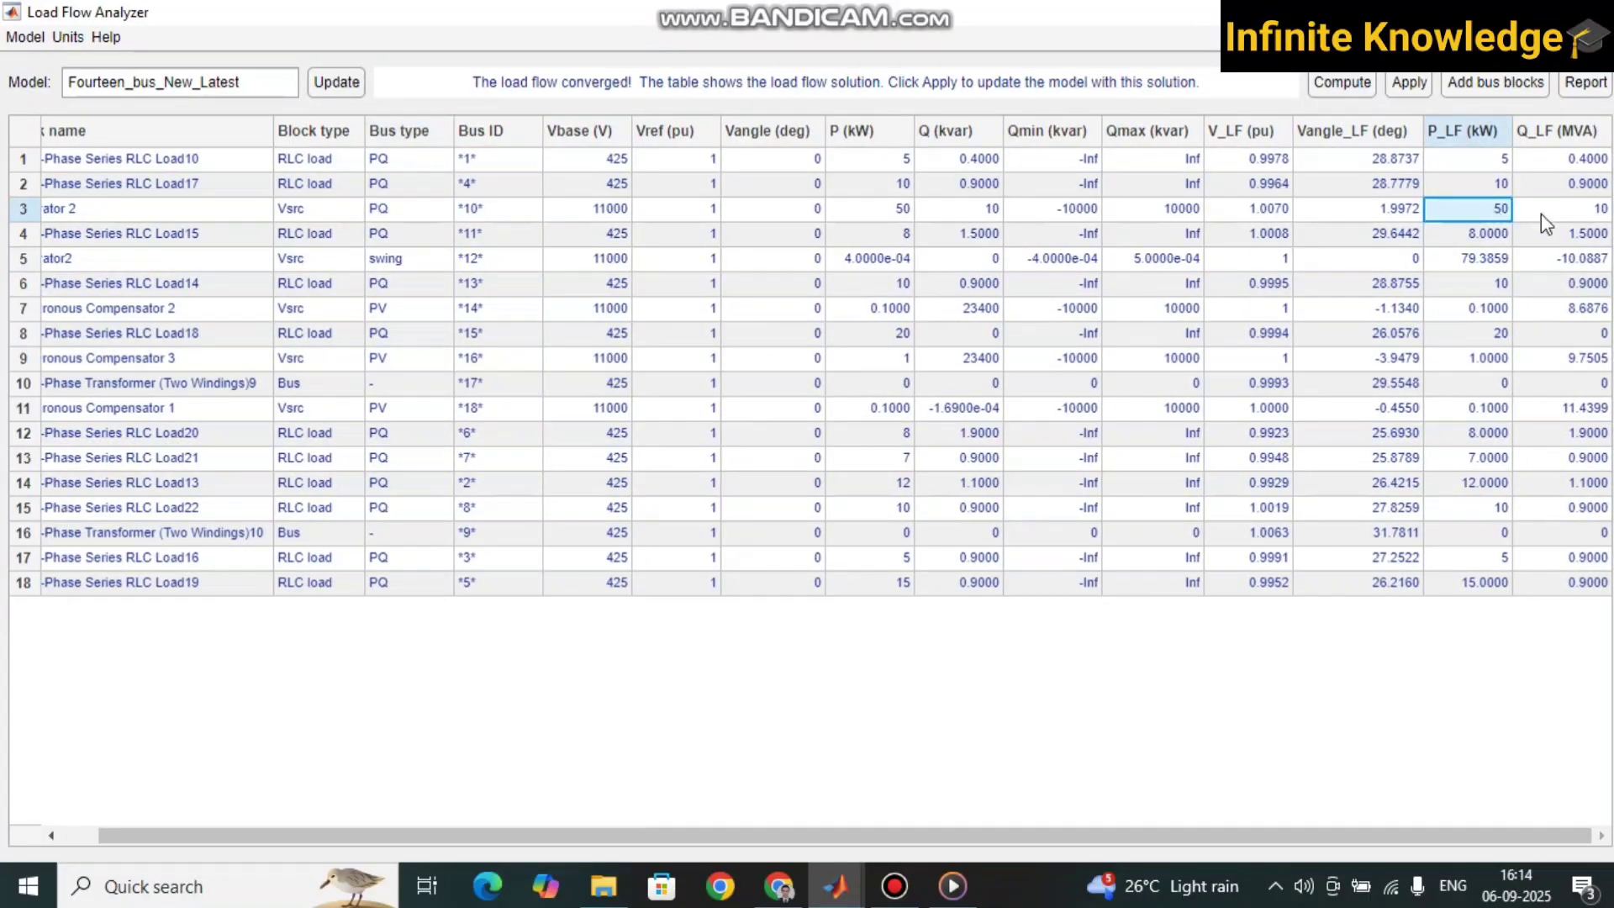
pyautogui.click(1469, 212)
pyautogui.click(1582, 210)
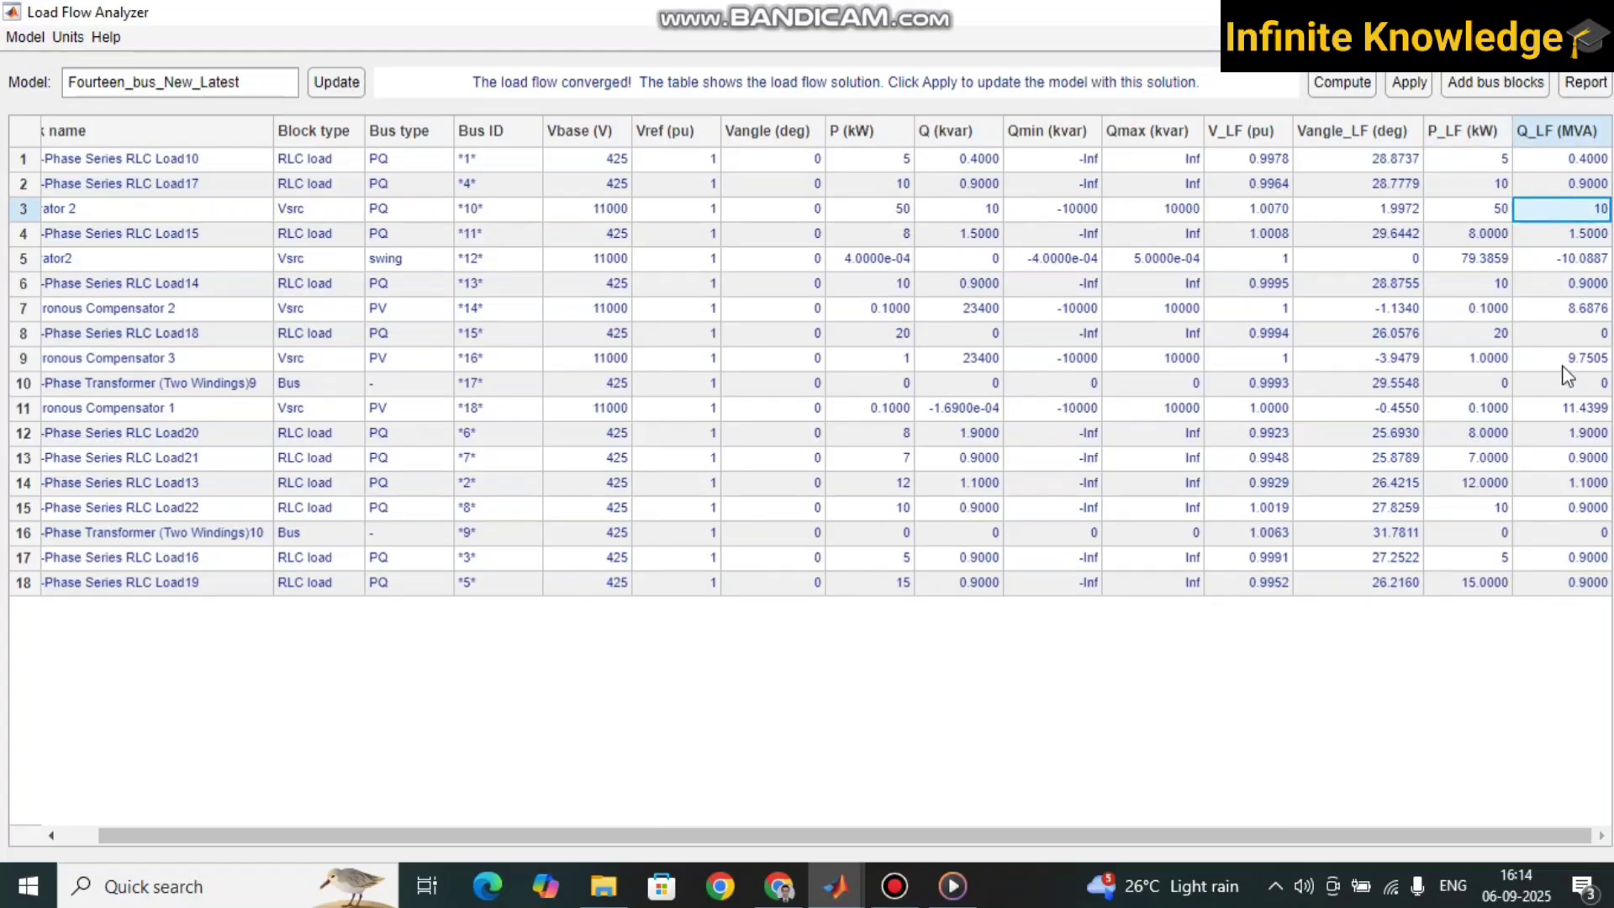
pyautogui.moveTo(1477, 824); pyautogui.dragTo(1401, 851)
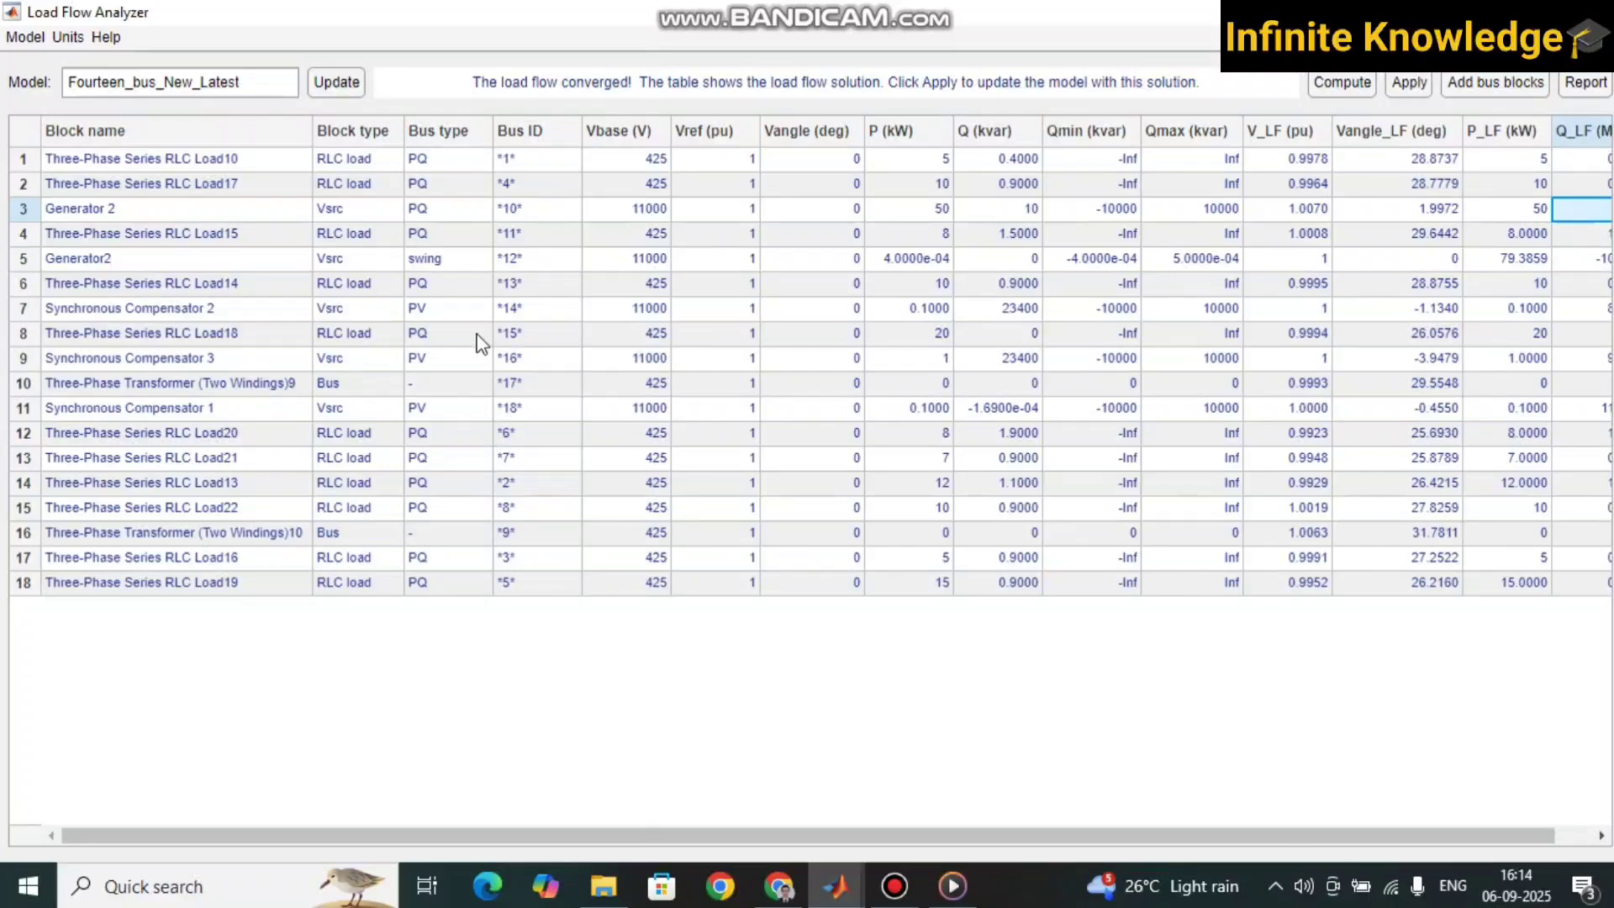
pyautogui.click(460, 364)
pyautogui.moveTo(864, 829); pyautogui.dragTo(960, 849)
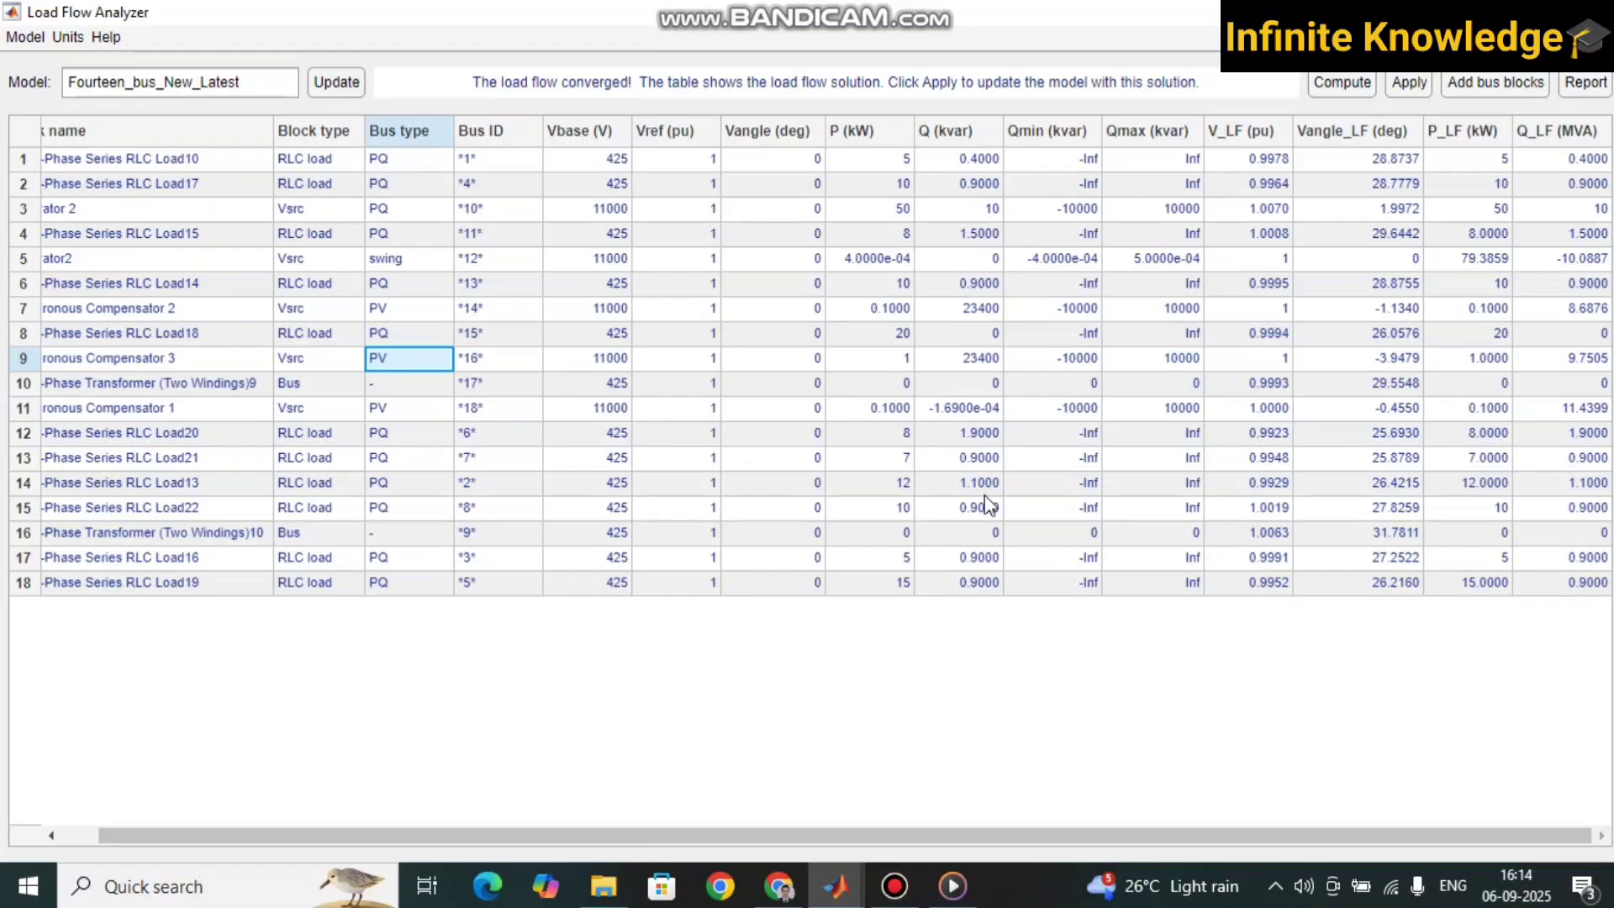
pyautogui.click(1547, 361)
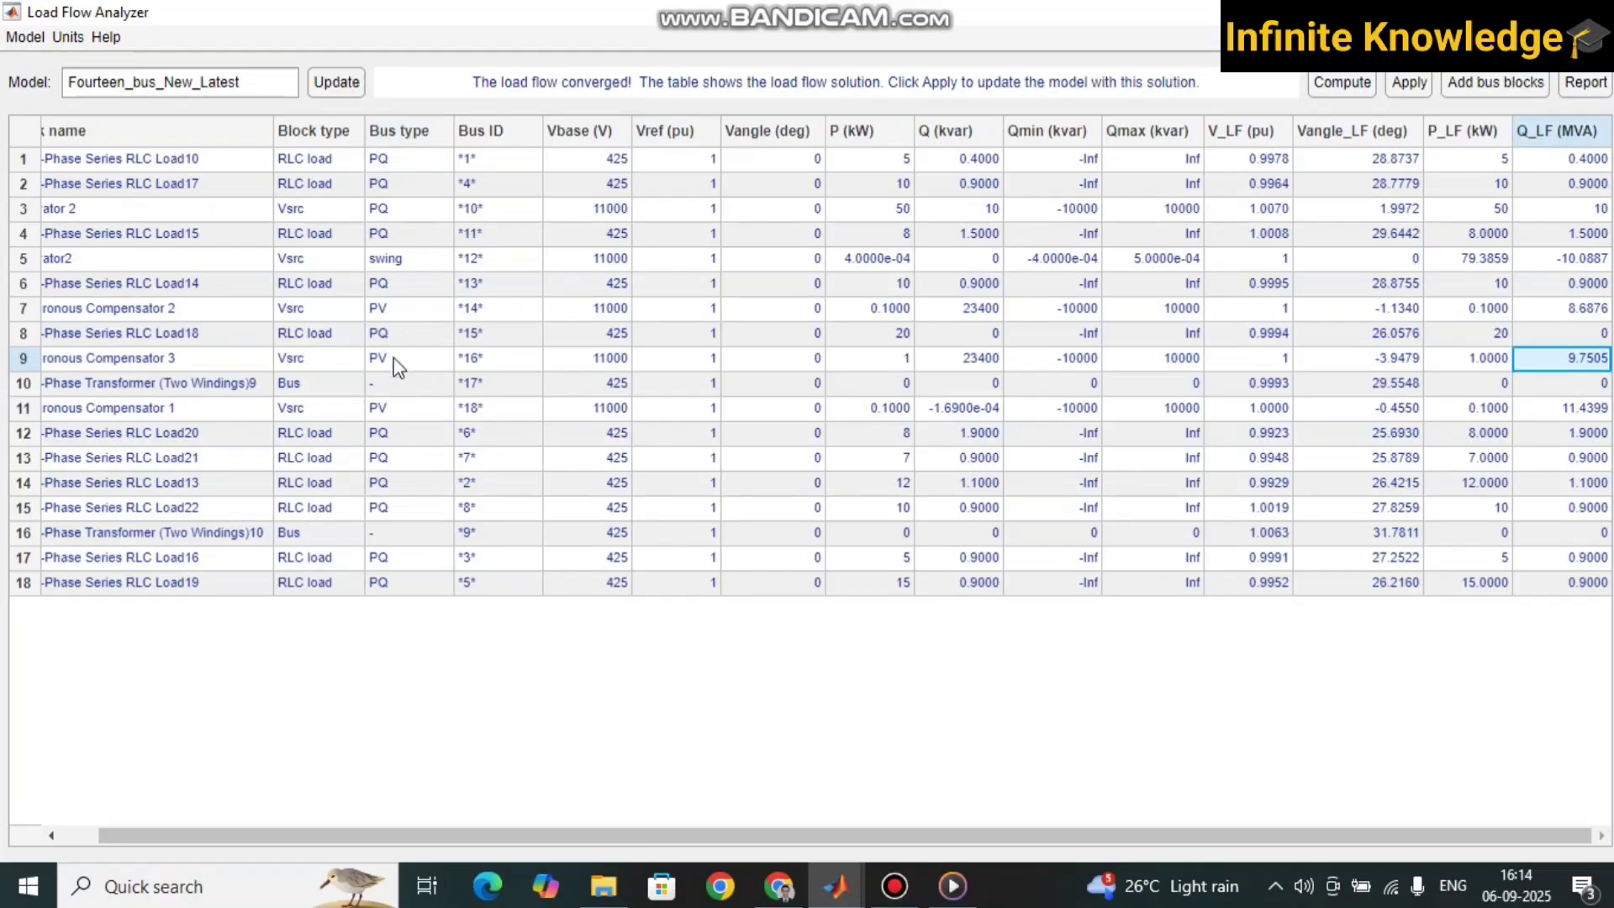
pyautogui.click(385, 410)
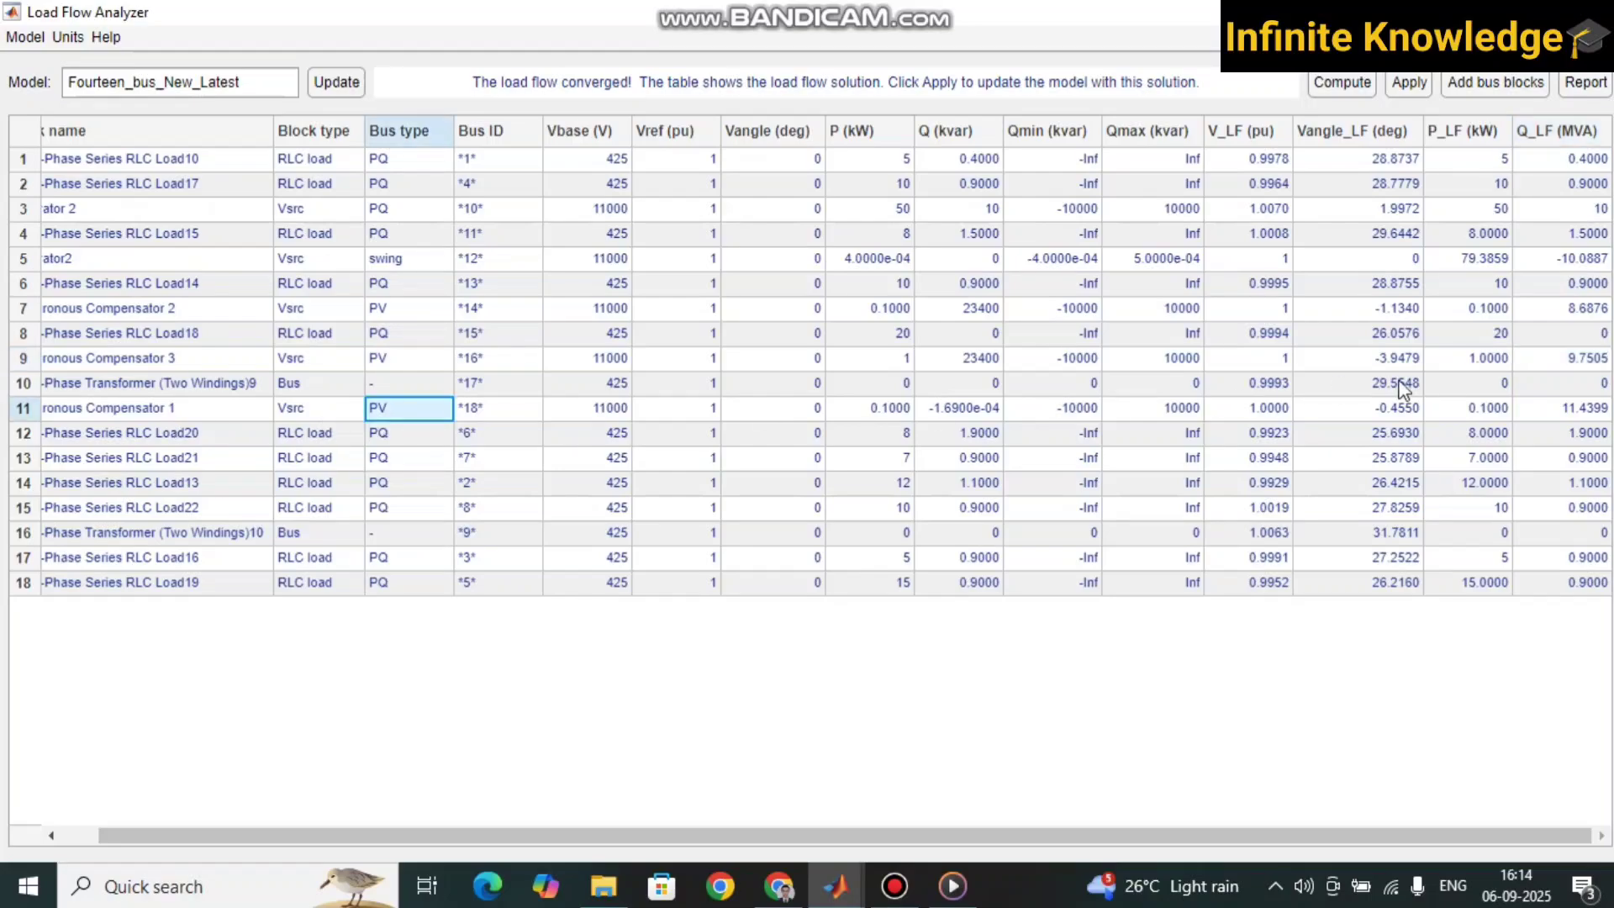
pyautogui.click(1525, 408)
pyautogui.click(1494, 409)
pyautogui.click(1489, 361)
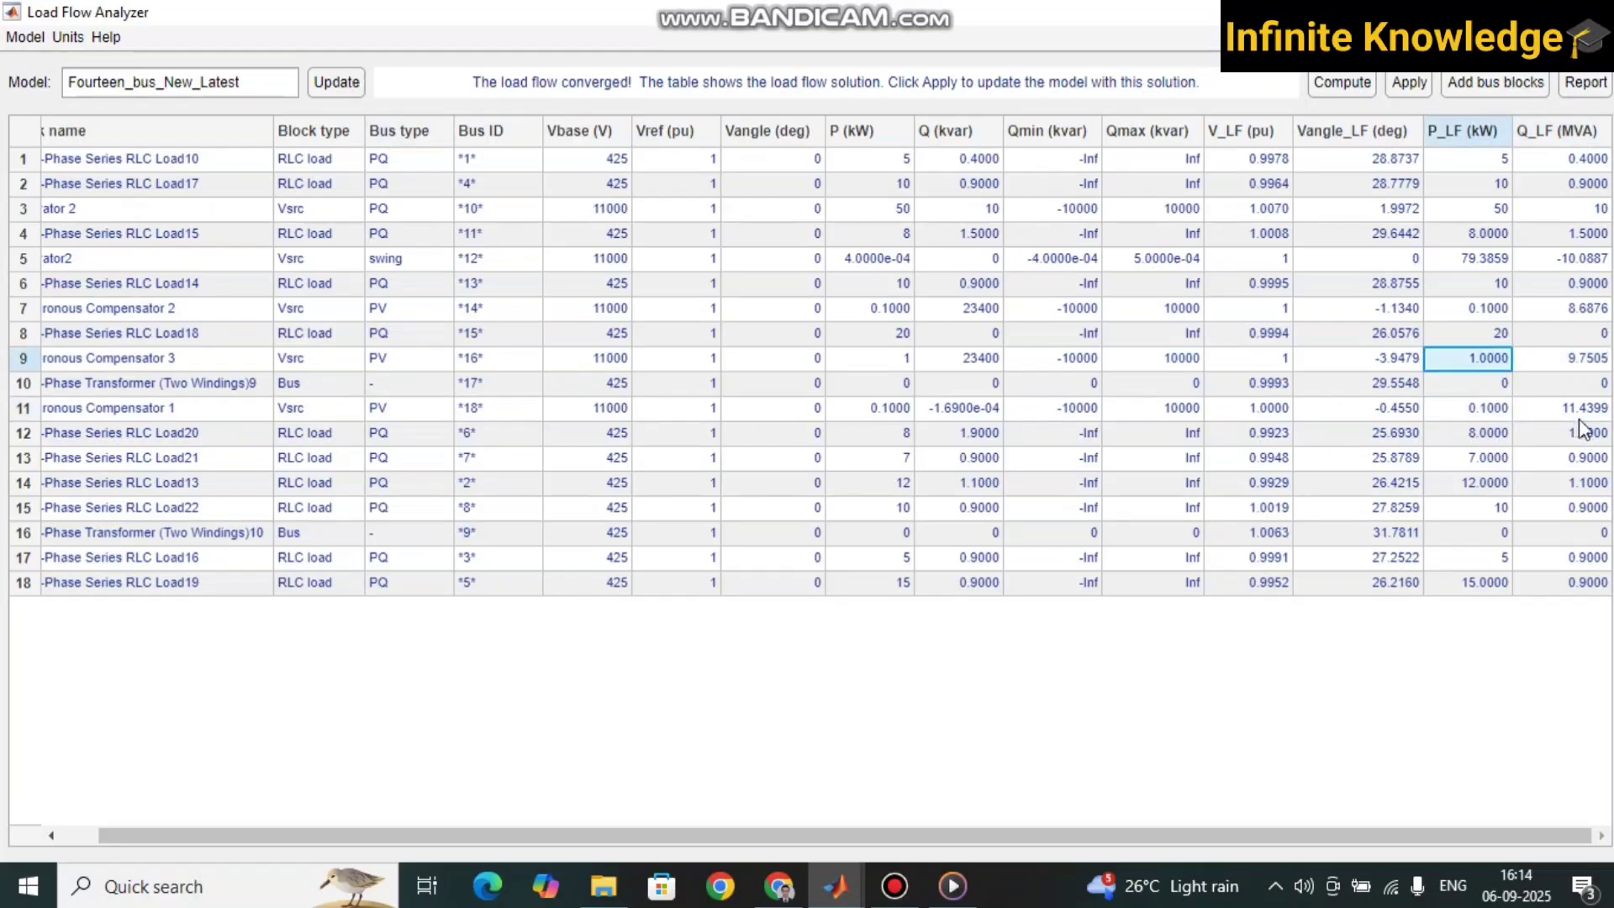
pyautogui.click(1584, 409)
pyautogui.click(1584, 260)
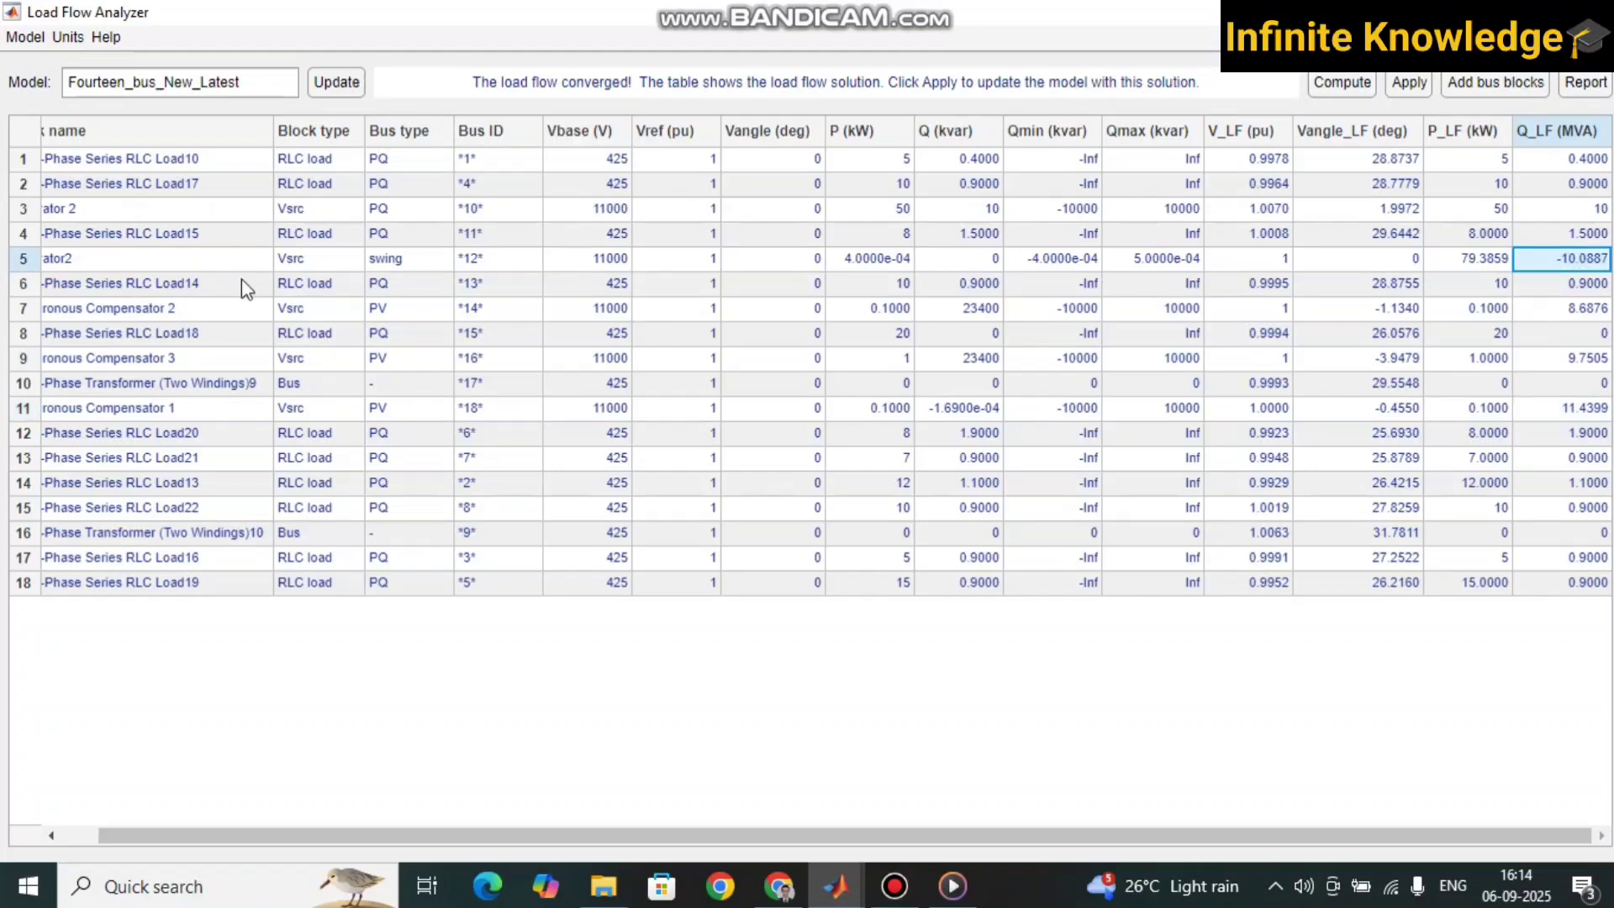
pyautogui.moveTo(711, 832); pyautogui.dragTo(634, 832)
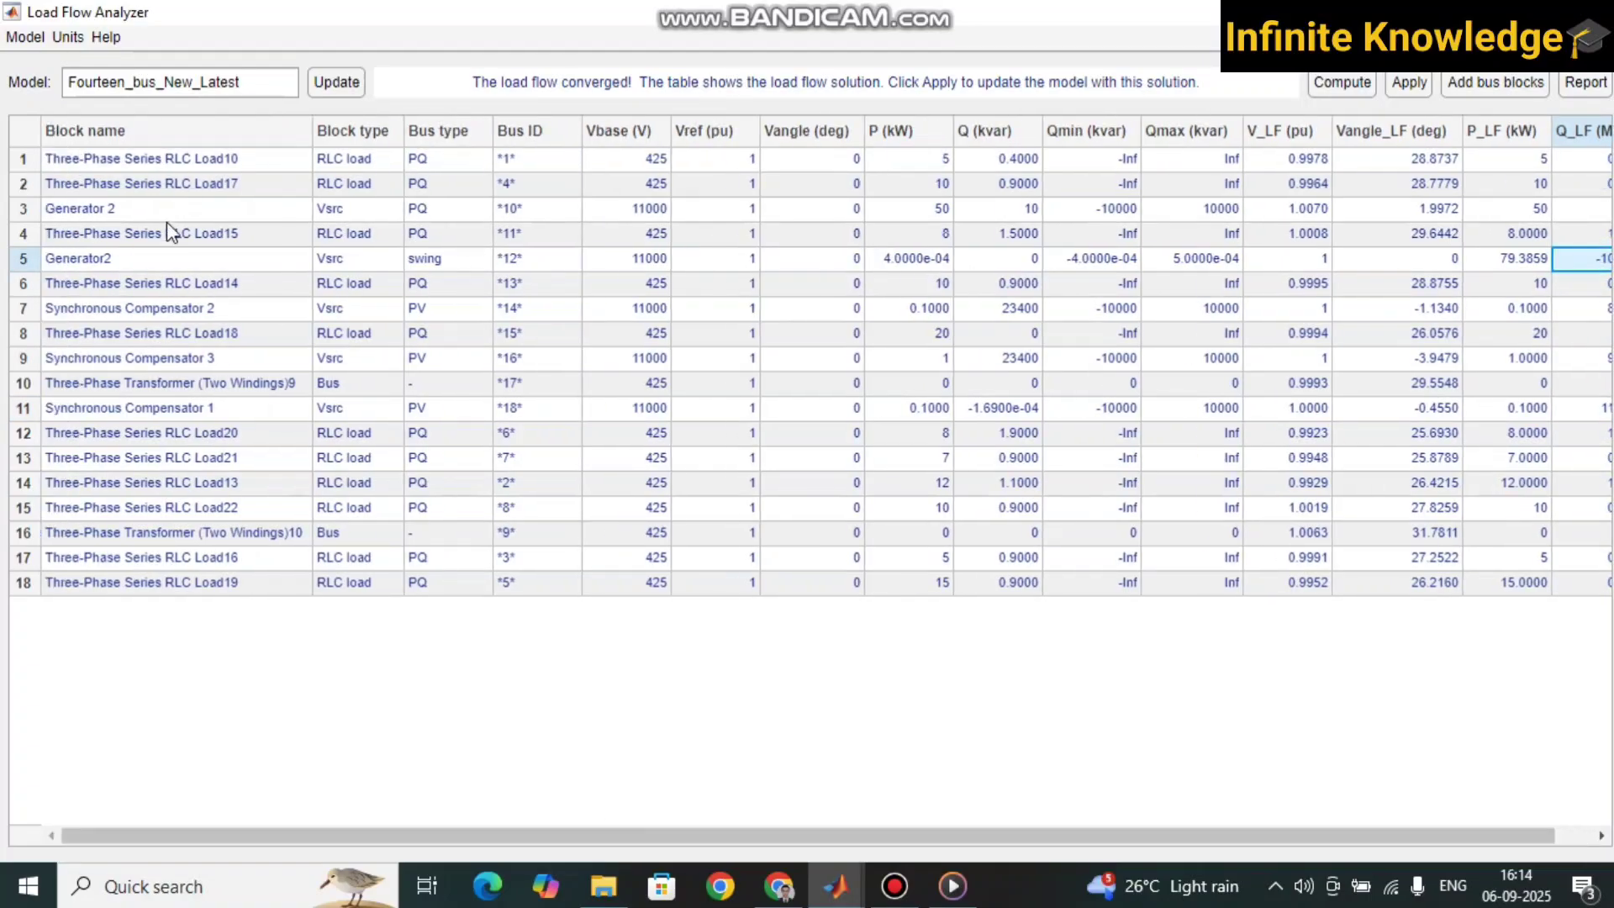